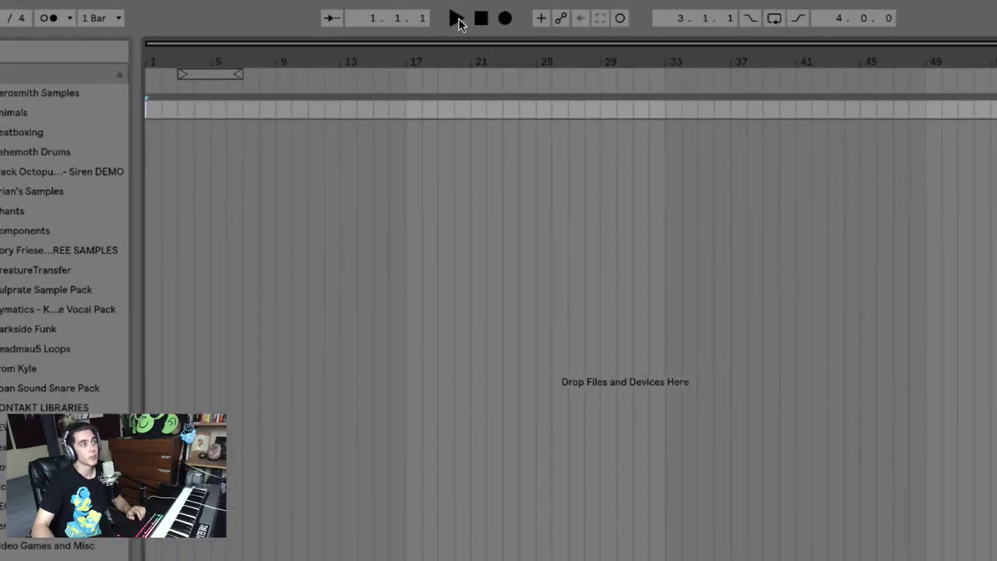
Play the empty arrangement briefly and stop it, and start and stop a short test recording.
click(457, 20)
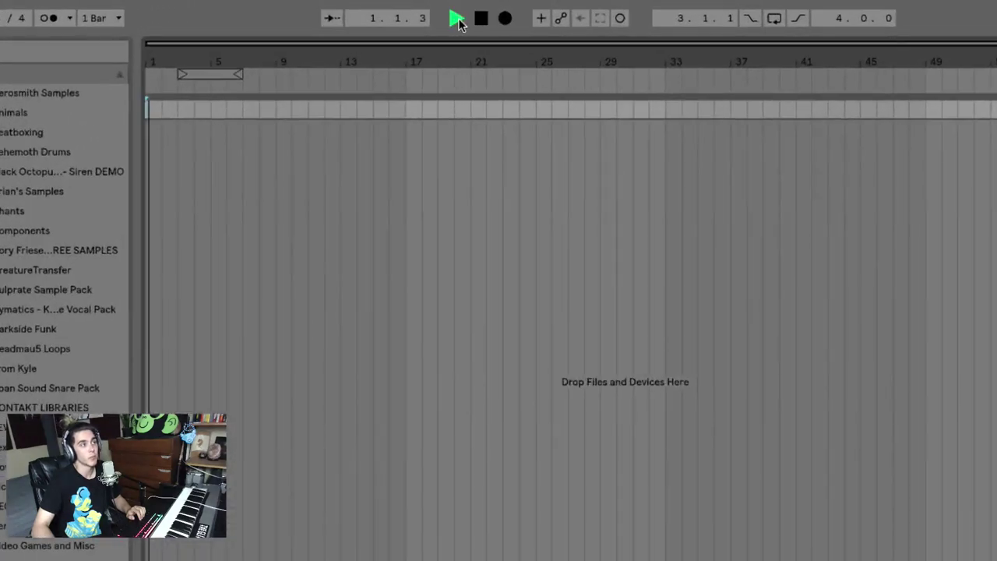
click(481, 20)
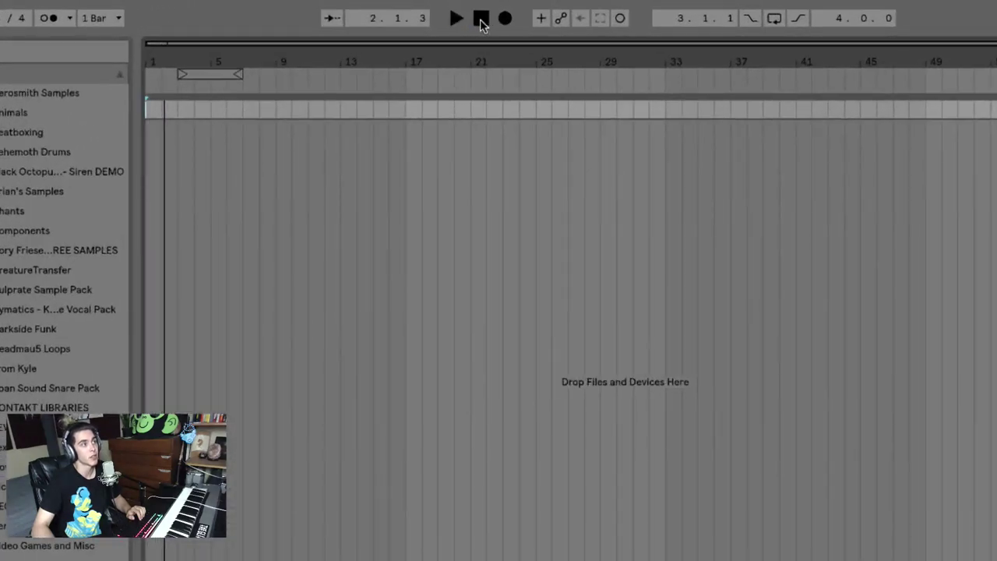
click(505, 20)
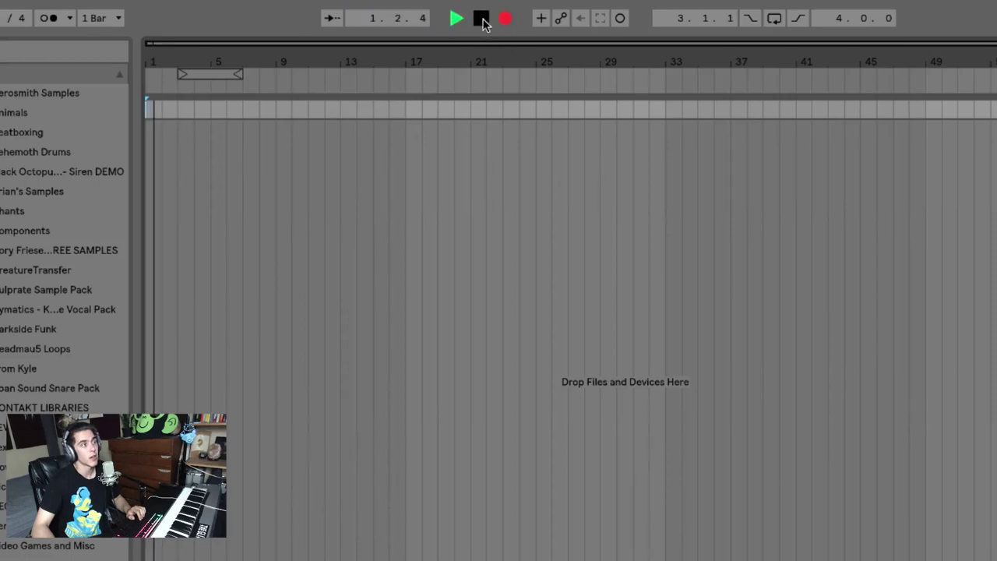
click(482, 21)
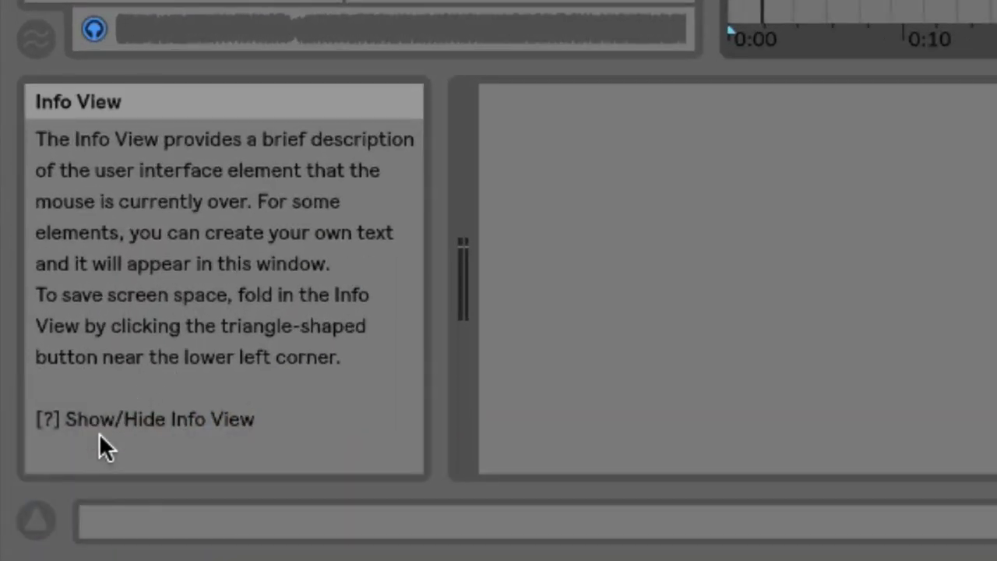
Hide the Info View and show it again.
click(47, 516)
click(47, 516)
click(47, 516)
click(46, 516)
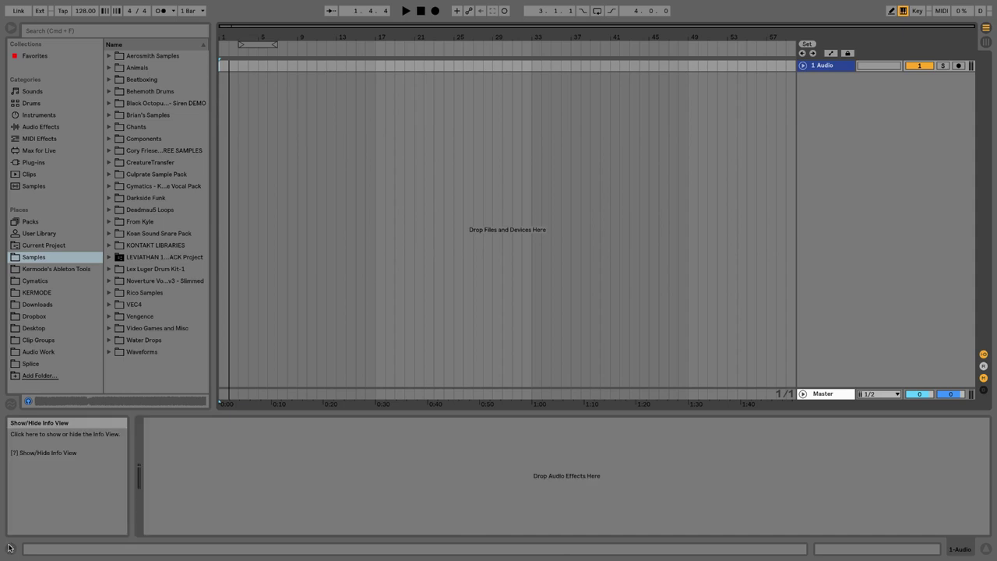
click(9, 548)
click(11, 549)
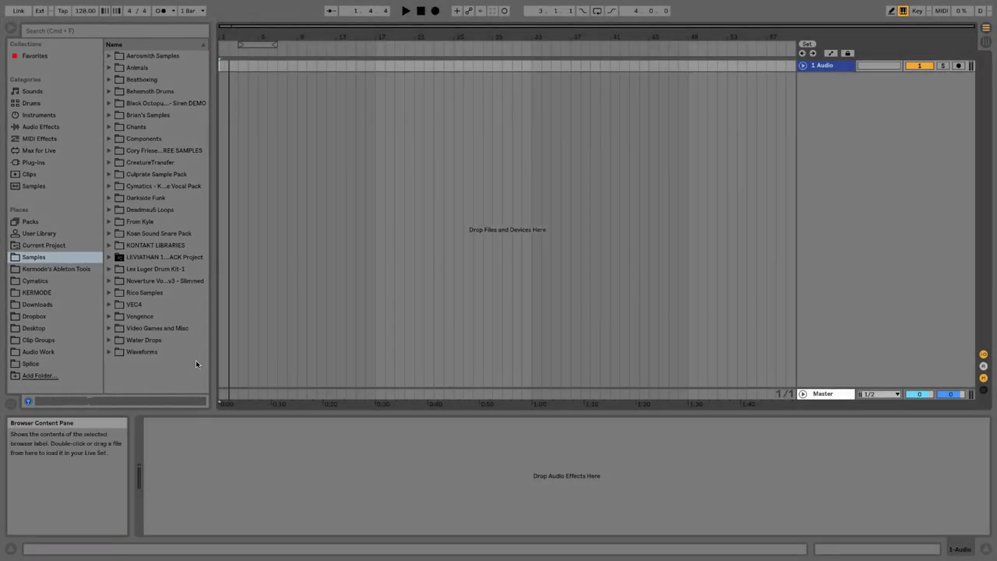
Widen the browser and its category column, and show the Sounds category.
drag(211, 178, 296, 198)
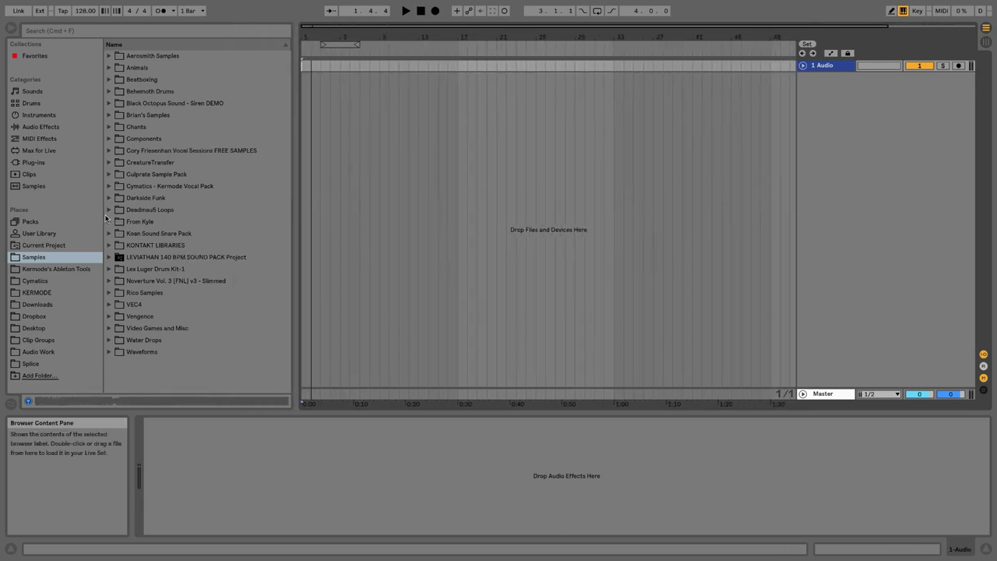
drag(103, 218, 157, 212)
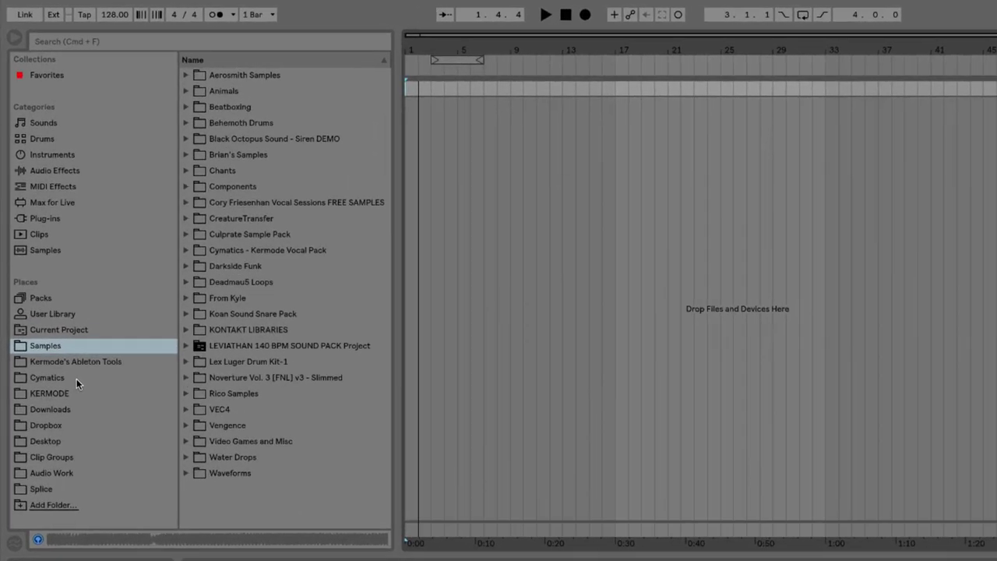
click(43, 123)
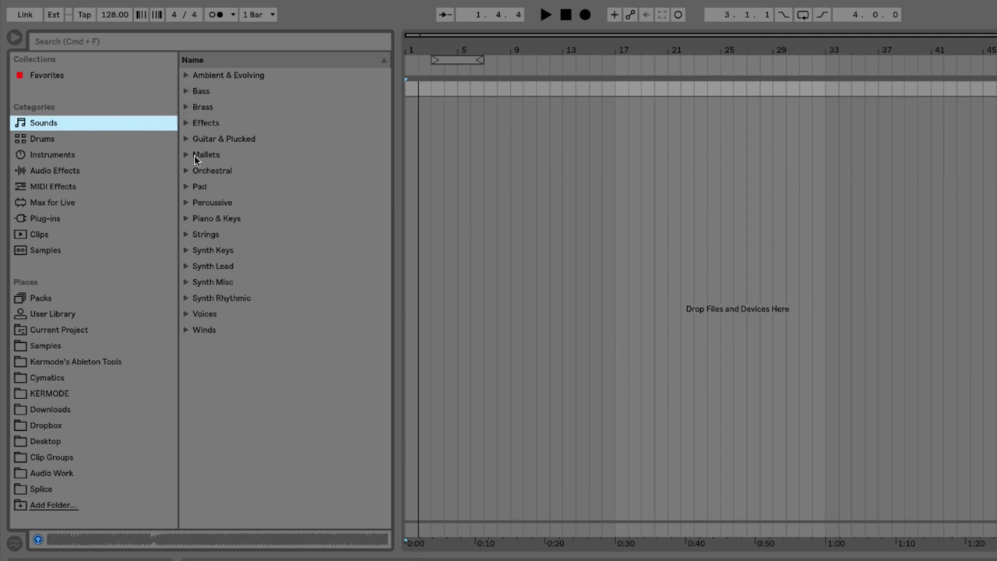
Look into the Bass and Brass sound folders and audition the Strings presets from Cello Section Legato to Cello Section.
click(185, 91)
click(184, 91)
click(185, 107)
click(185, 107)
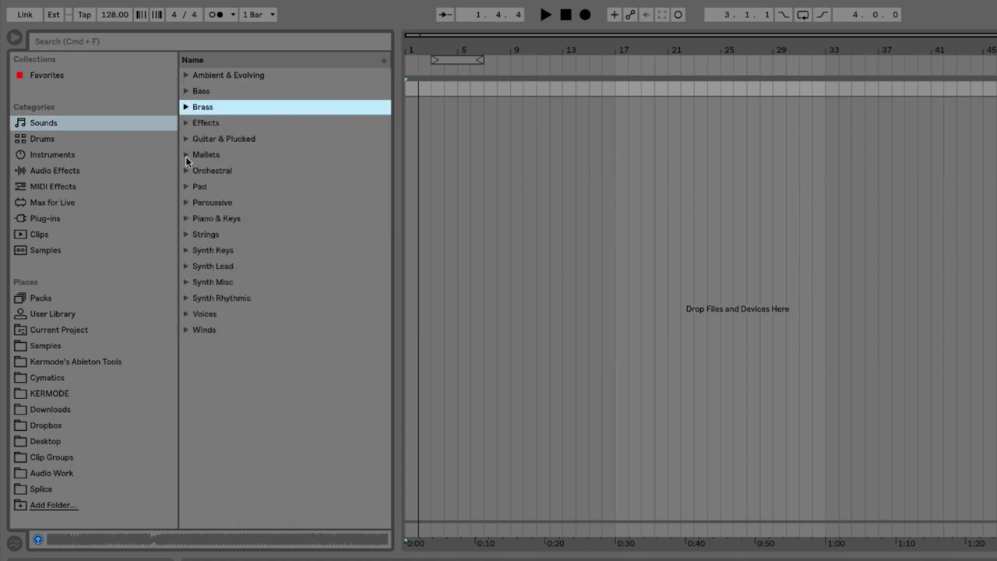
click(186, 234)
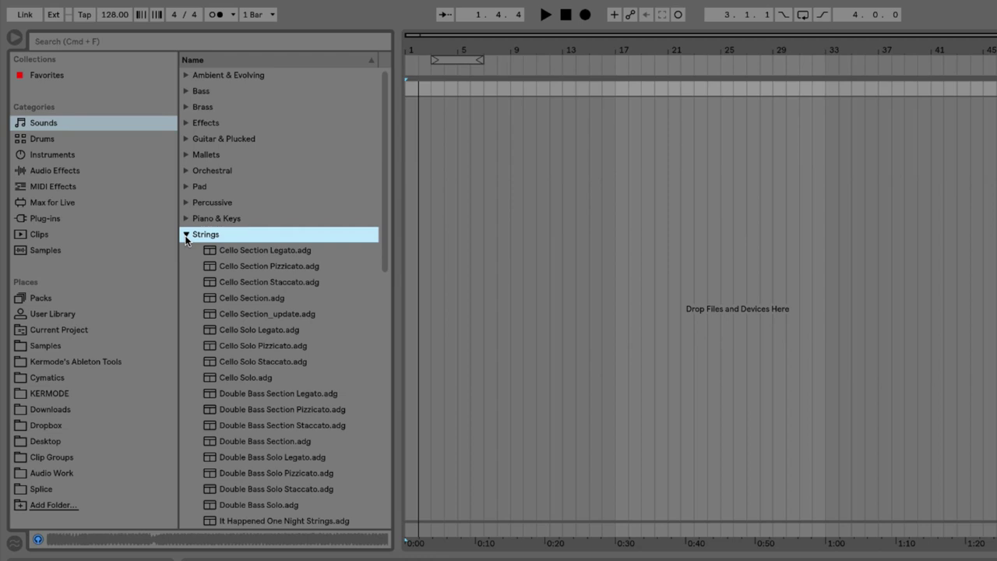
click(232, 252)
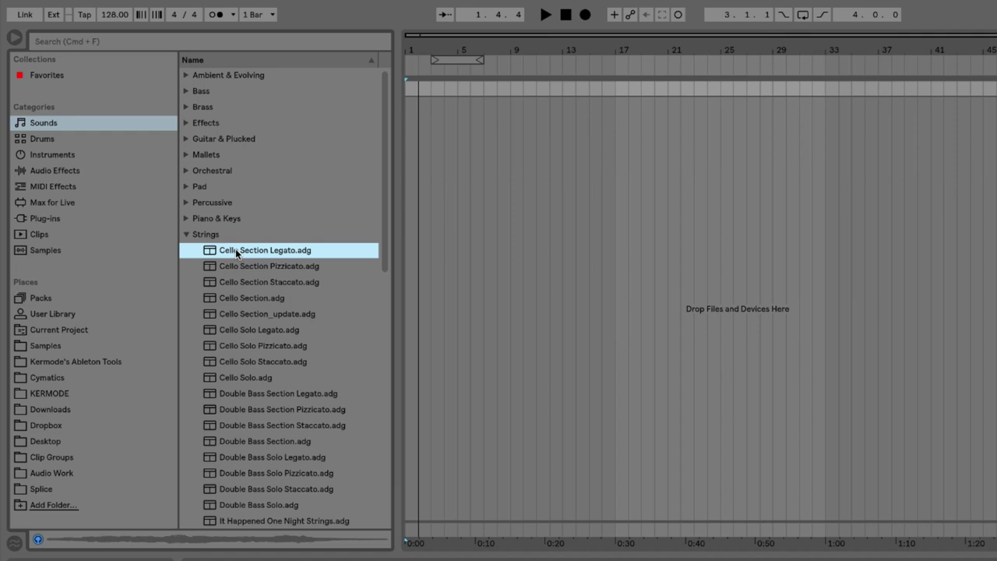
key(Down)
key(Down)
key(Down)
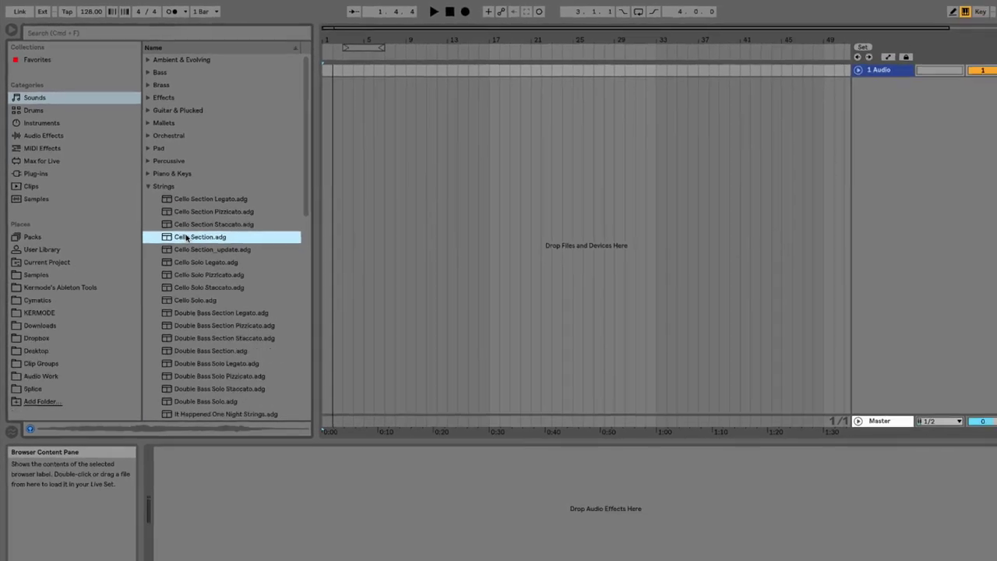
Load the Cello Section preset onto a new track and delete that track.
key(Return)
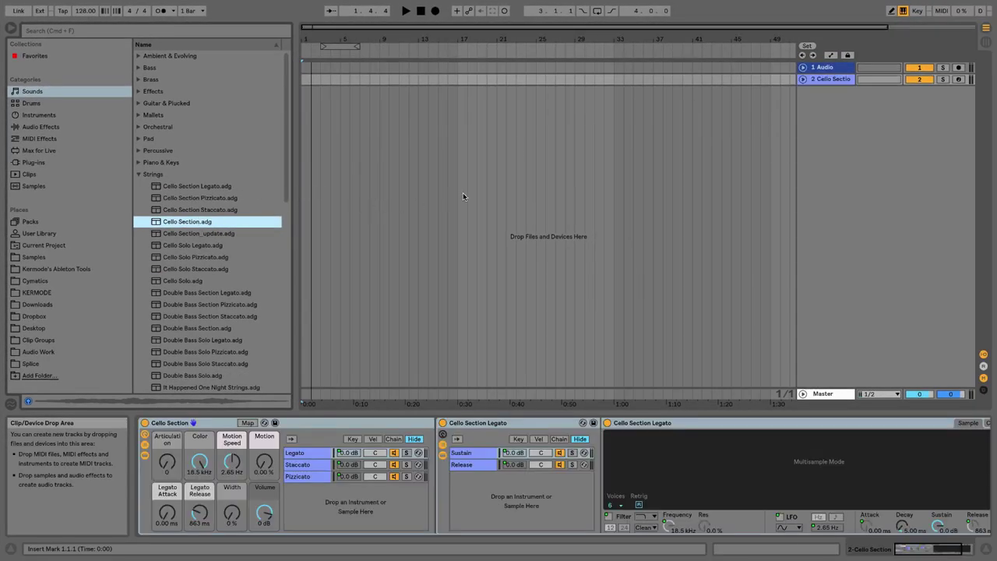
click(802, 79)
click(803, 79)
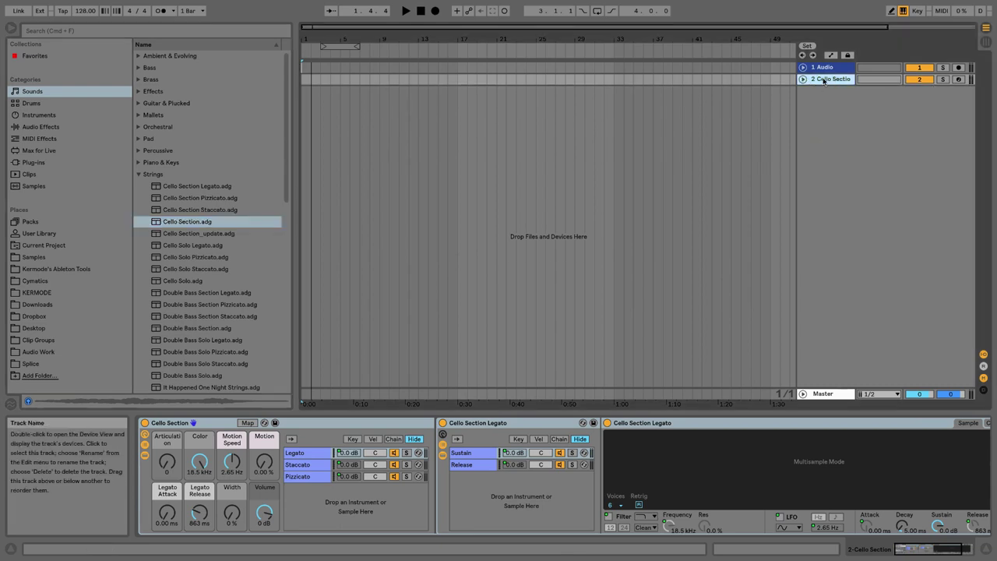
key(Delete)
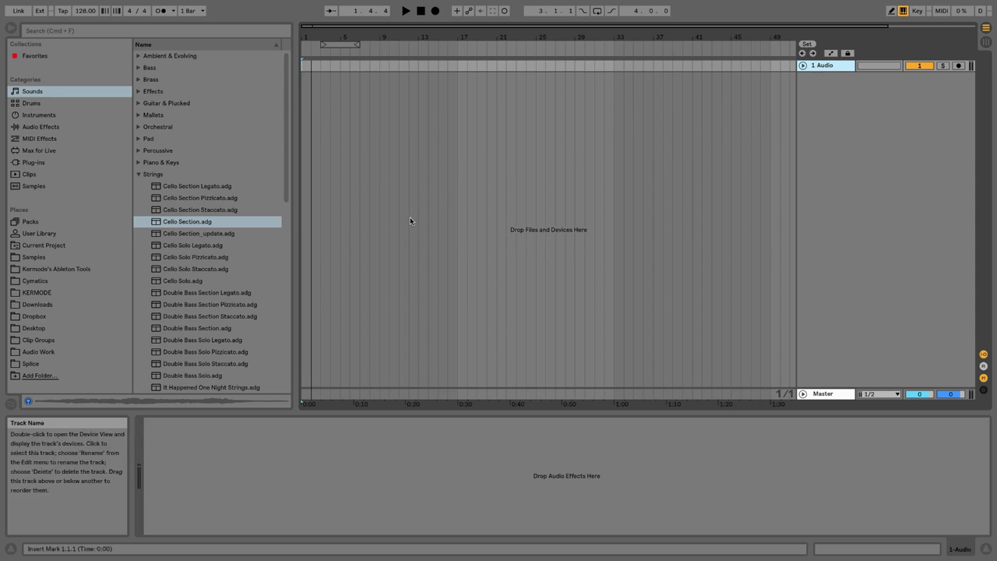
Load Cello Section again into the empty arrangement area and undo it.
drag(204, 221, 482, 116)
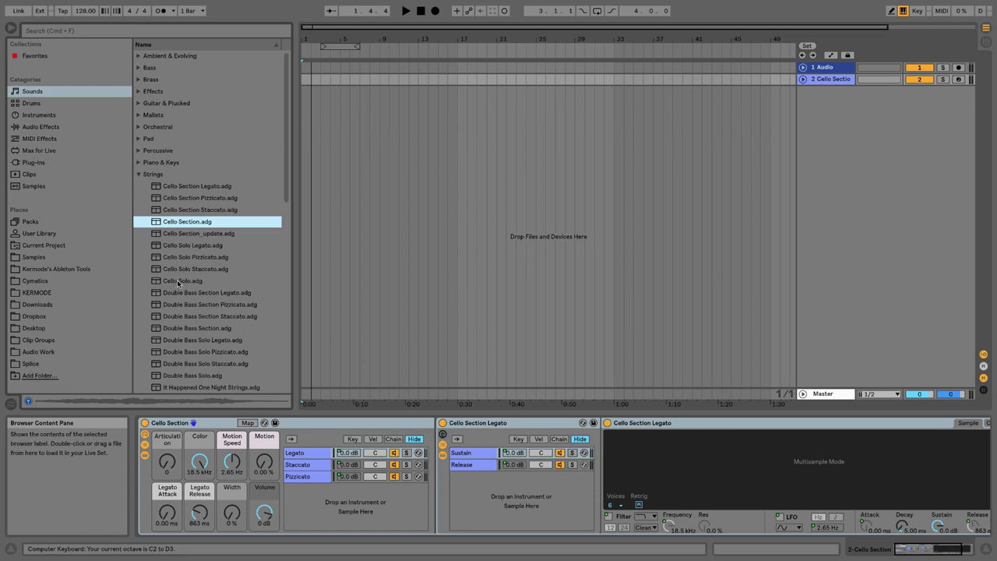
key(ctrl+z)
Load the Cello Solo preset onto a new track and collapse the Strings folder.
drag(177, 281, 762, 89)
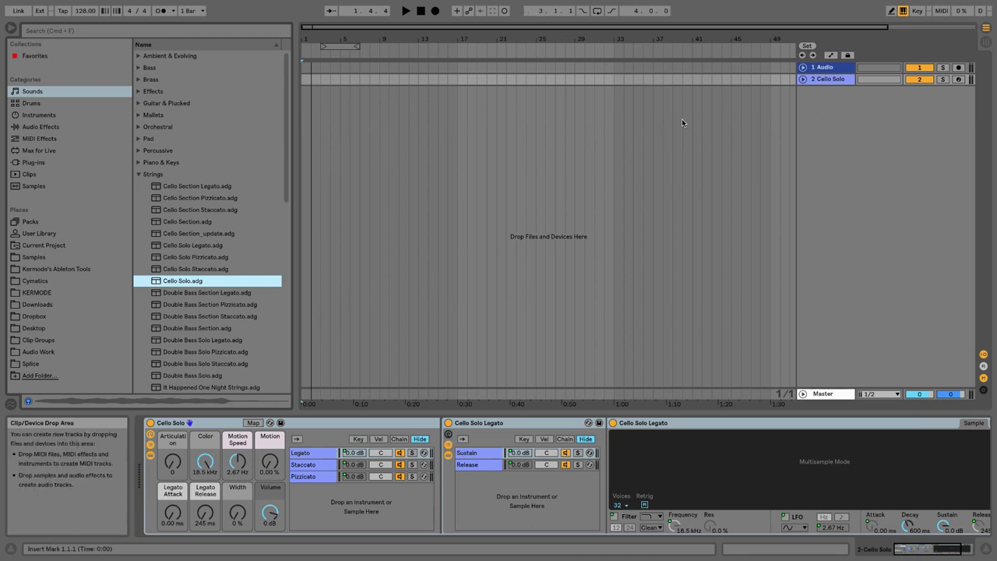
click(138, 173)
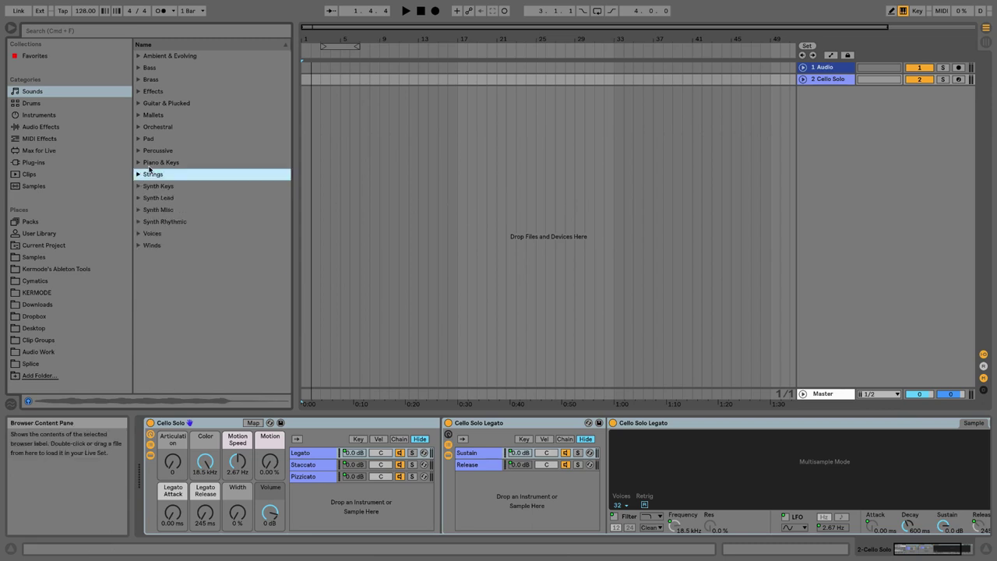
Look through the Ambient & Evolving, Bass and Effects sound folders, collapsing each one again.
click(141, 56)
click(141, 56)
click(140, 68)
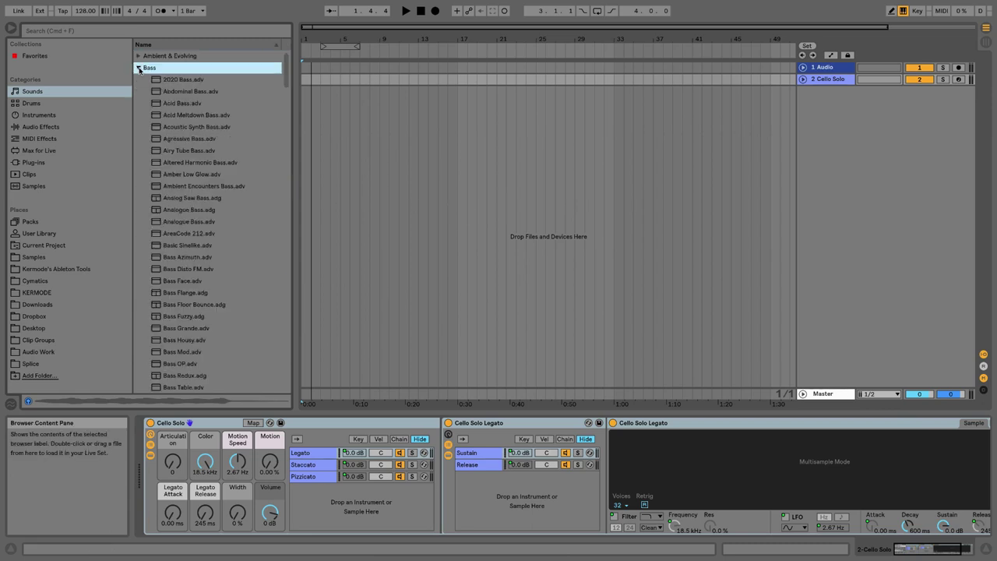
click(139, 69)
click(139, 92)
click(138, 92)
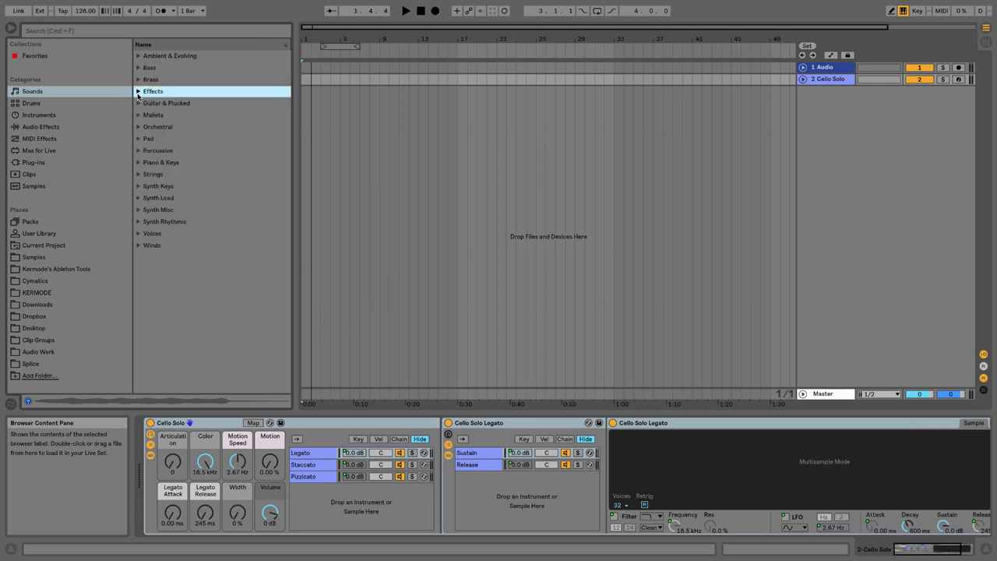
Audition the 606, 707 and 808 Core Kit presets in the Drums category.
click(26, 104)
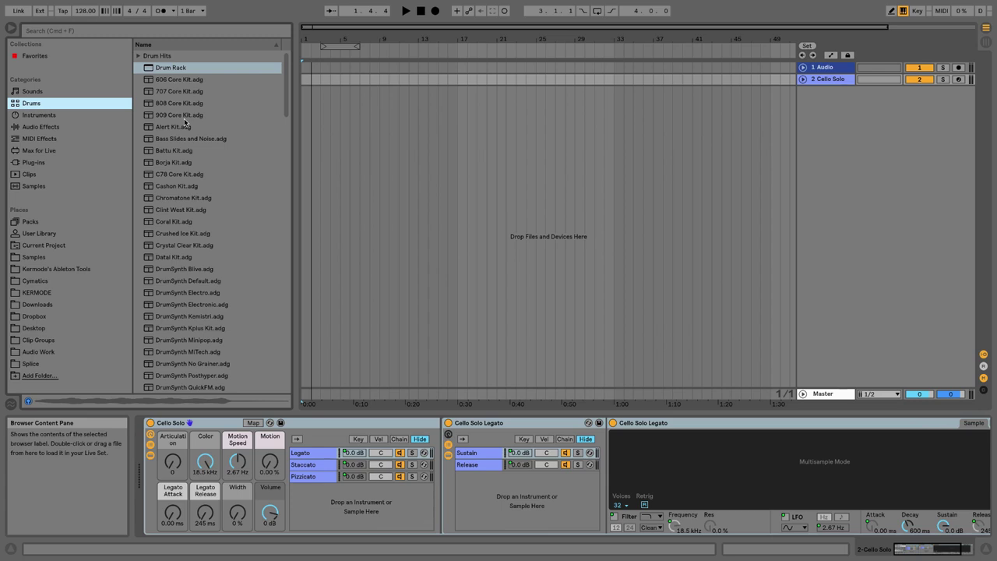
click(173, 80)
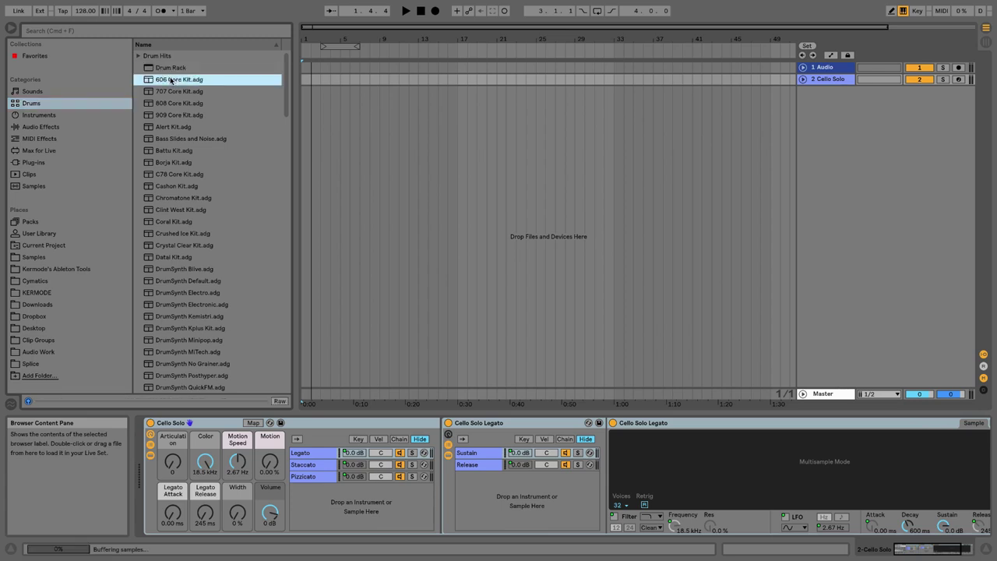
key(Down)
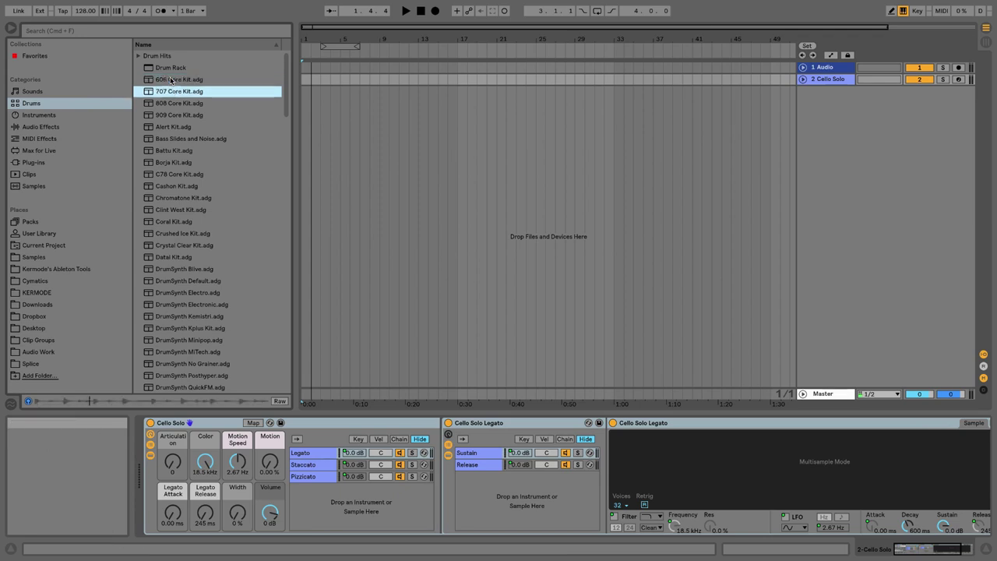
key(Down)
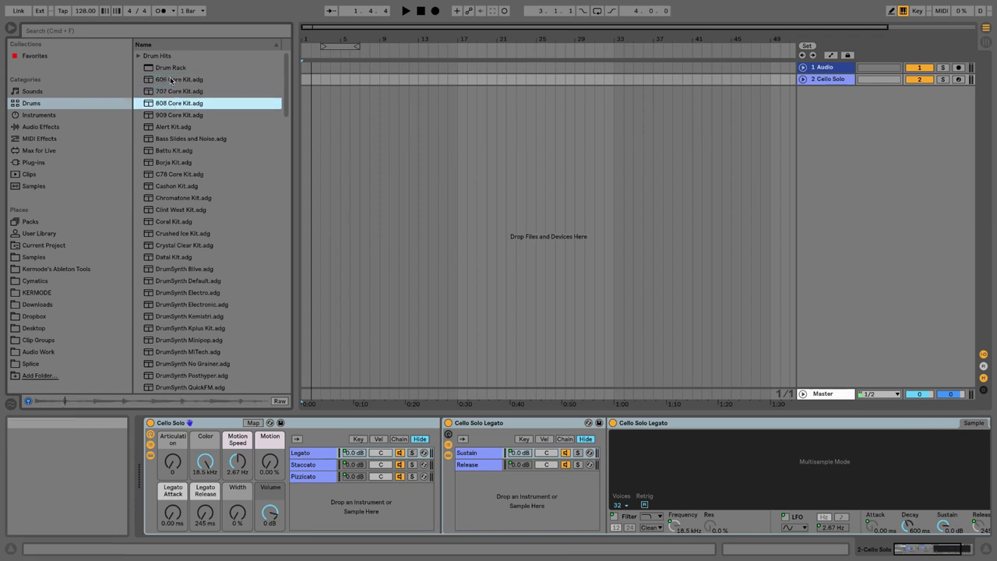
Load the 808 Core Kit onto a new track and trigger its Kick 808 pad.
drag(180, 105, 366, 119)
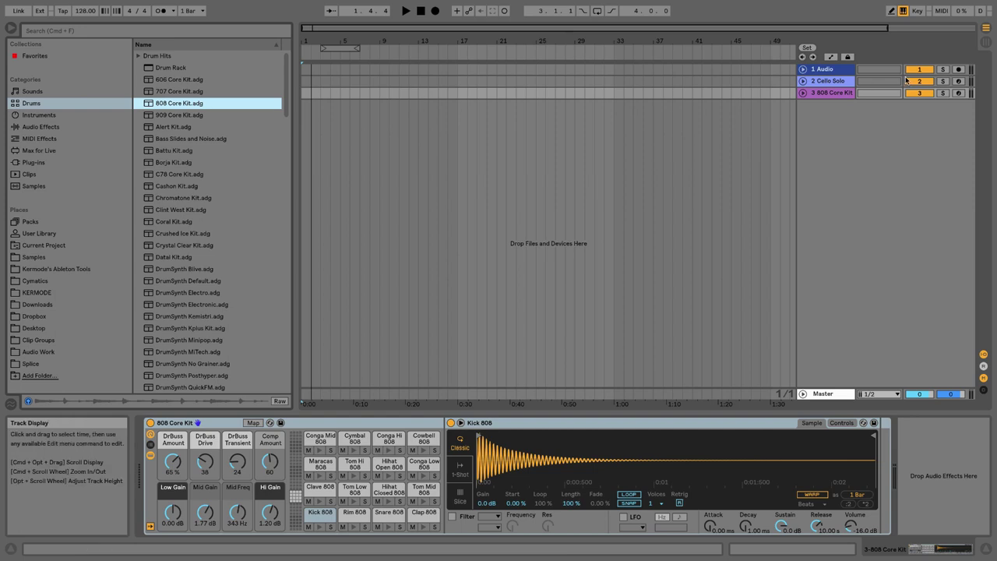
click(830, 94)
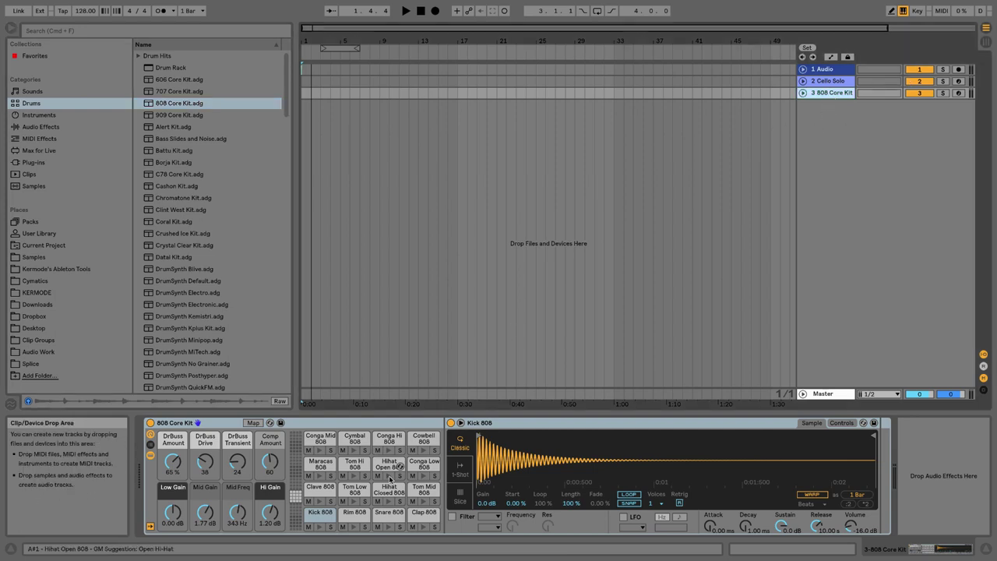
click(337, 526)
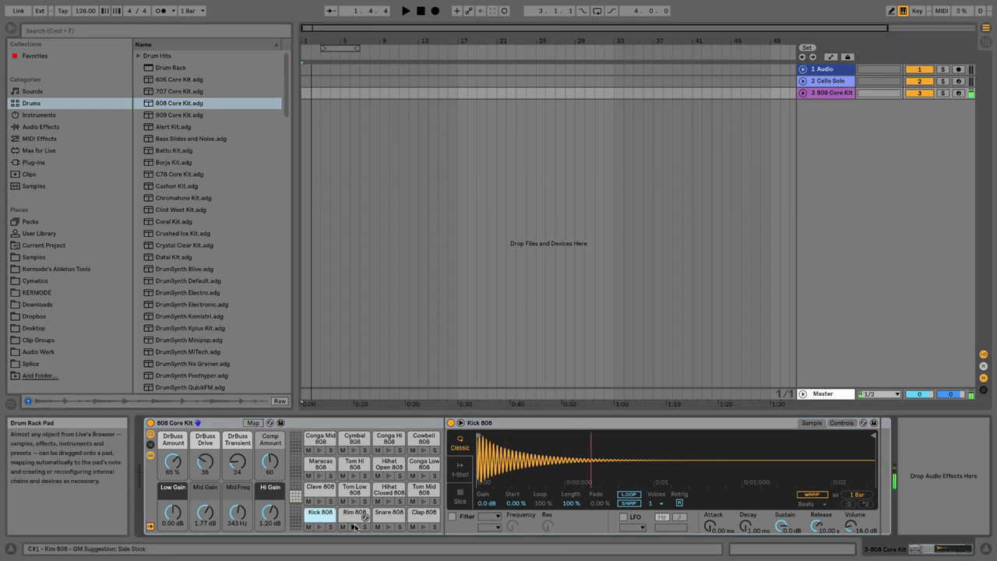
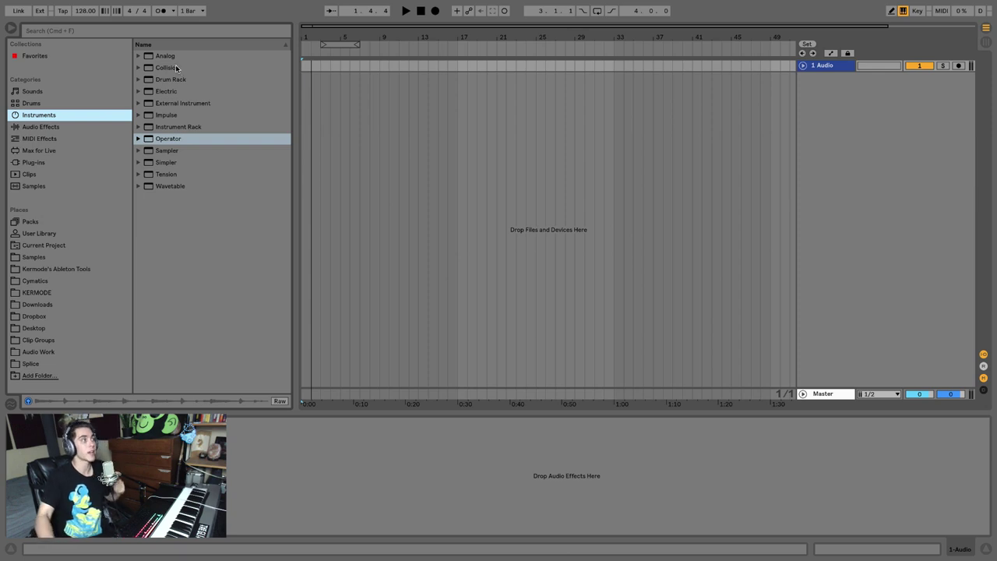
Show the Piano & Keys presets in the Sounds category.
click(34, 93)
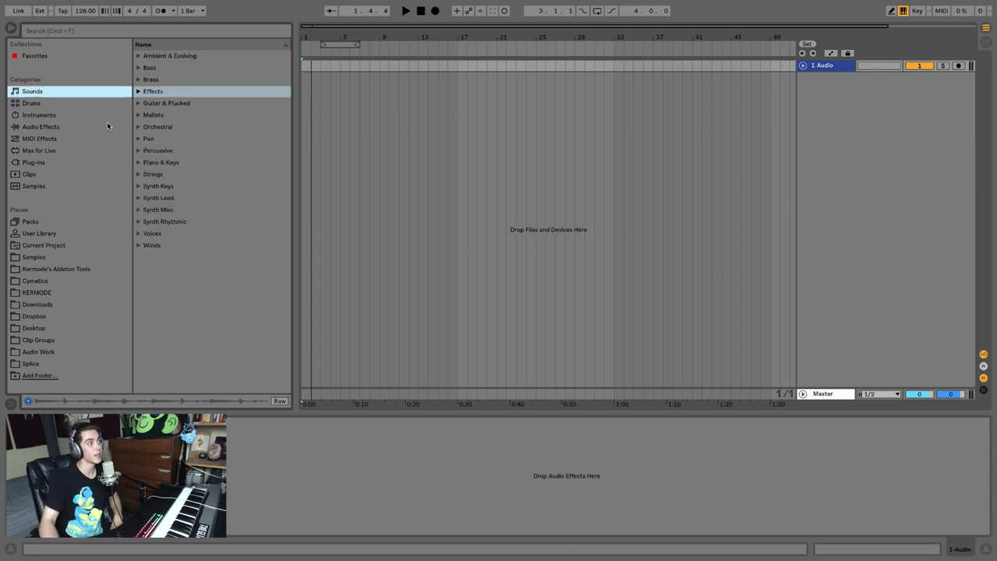
click(138, 162)
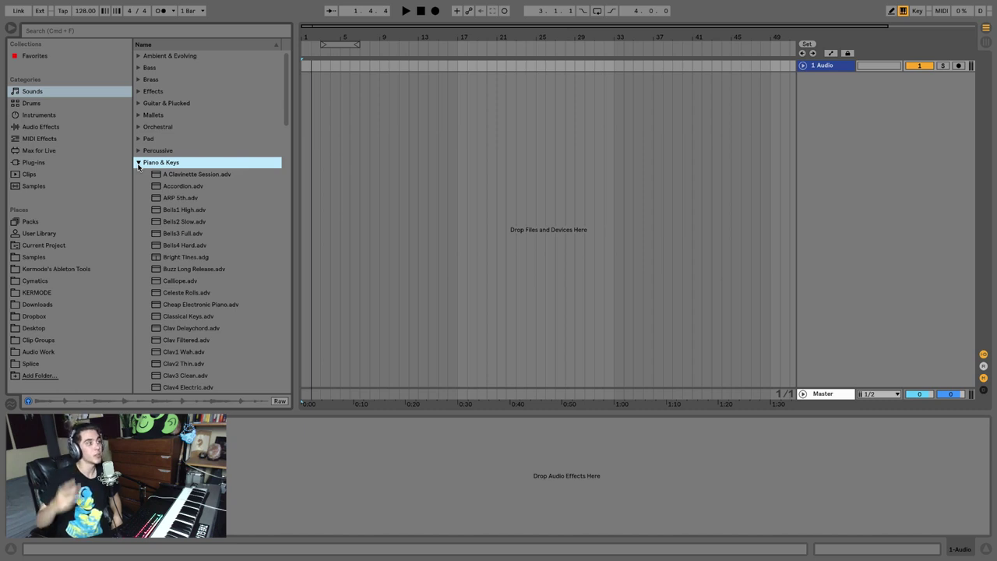
Add the Operator instrument to the arrangement on a new track and arm that track for recording.
click(54, 117)
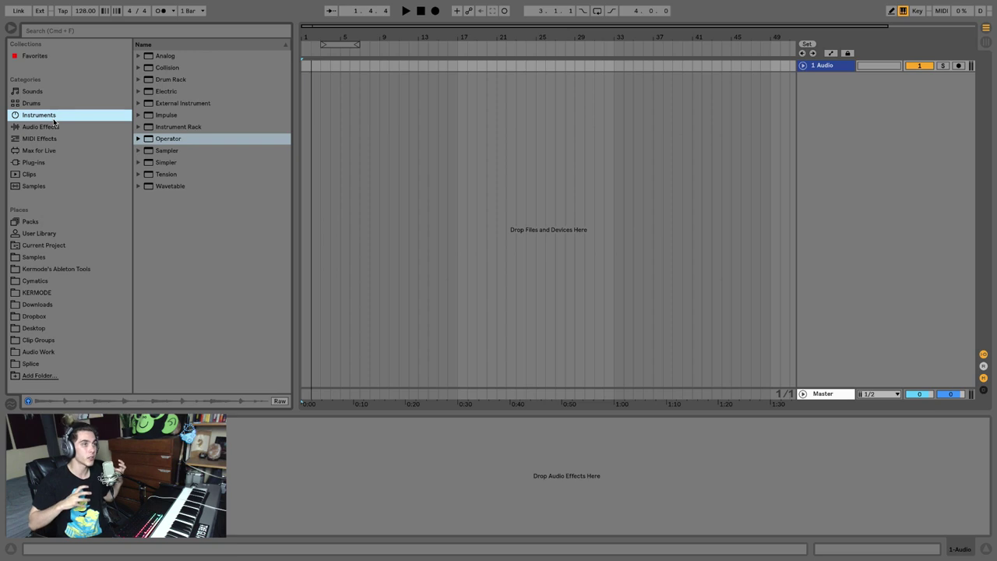
drag(167, 138, 475, 120)
click(958, 78)
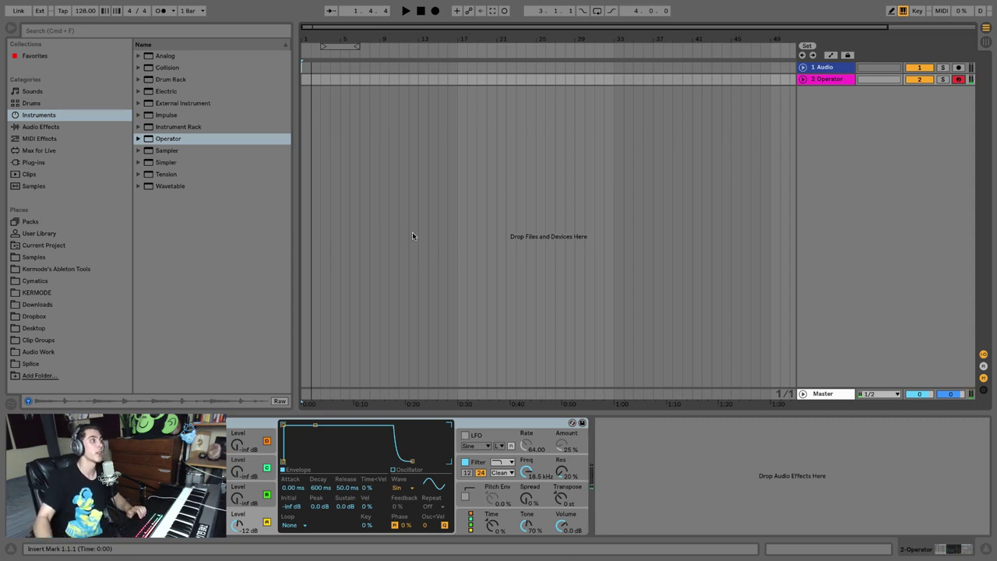
Browse Operator's presets in its Winds folder.
click(139, 140)
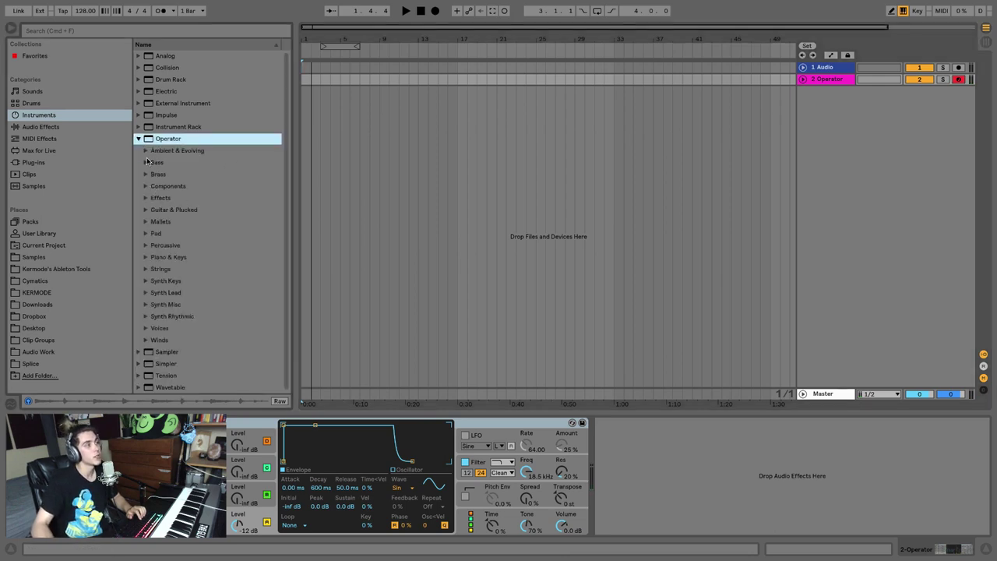
click(145, 340)
scroll(167, 311, down, 3)
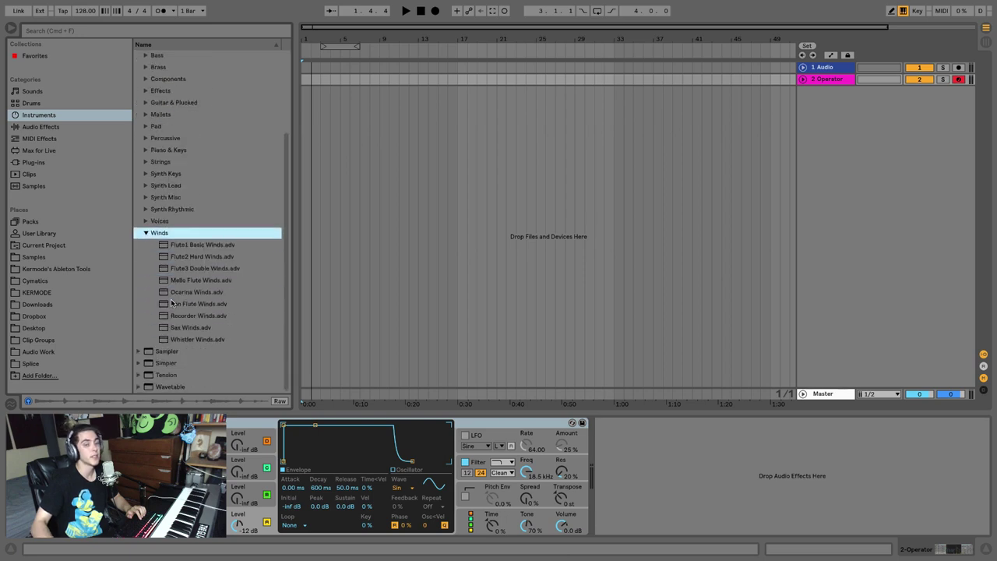
Try Operator's Whistler Winds, Sax Winds, Ocarina Winds and Flute3 Double Winds presets on the armed track.
double_click(200, 339)
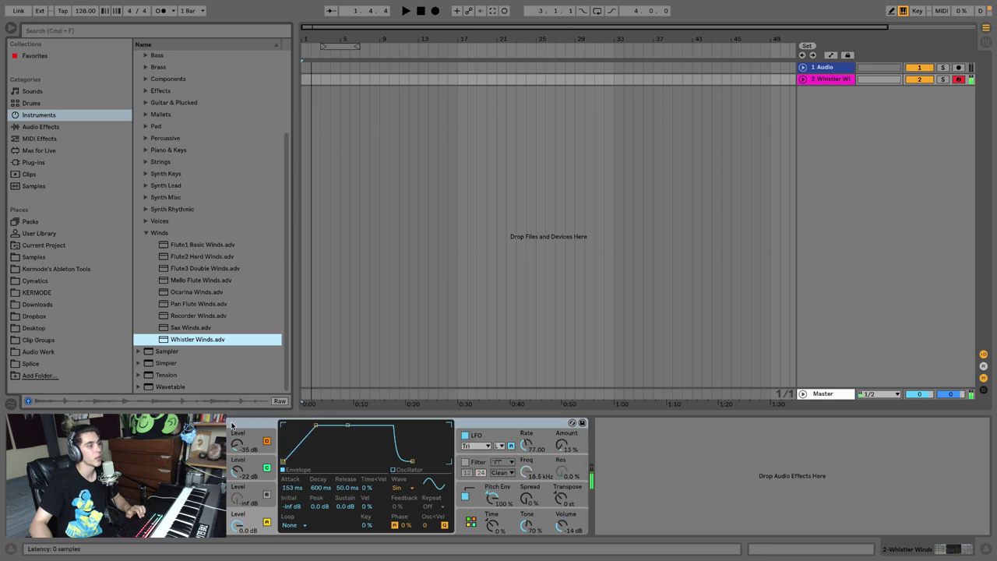
key(Up)
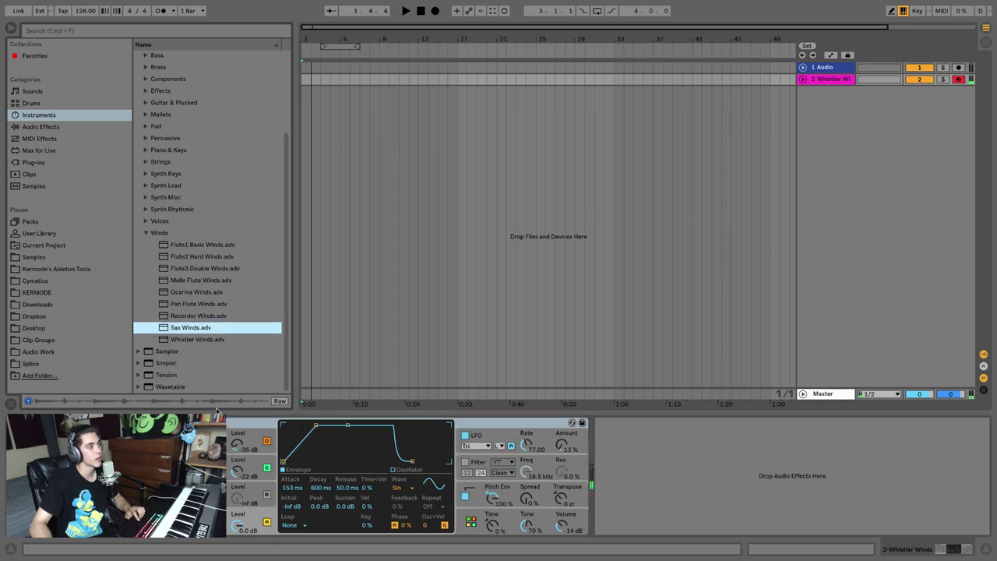
key(Return)
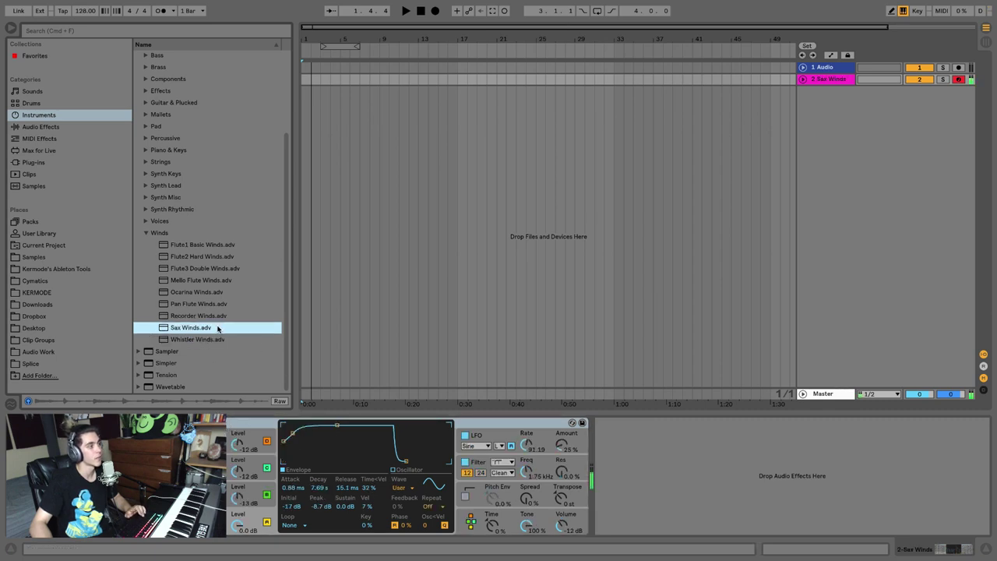
click(199, 293)
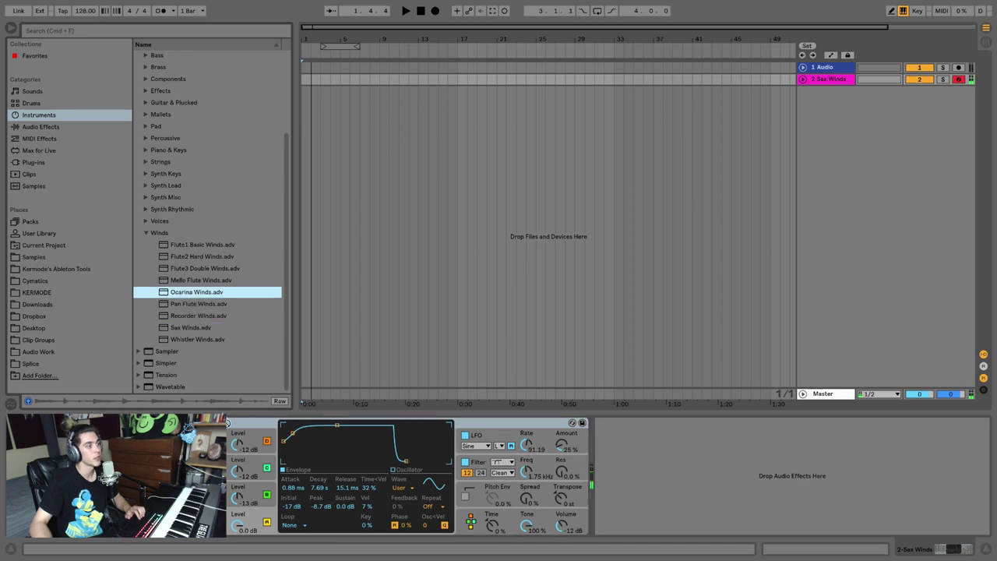
key(Return)
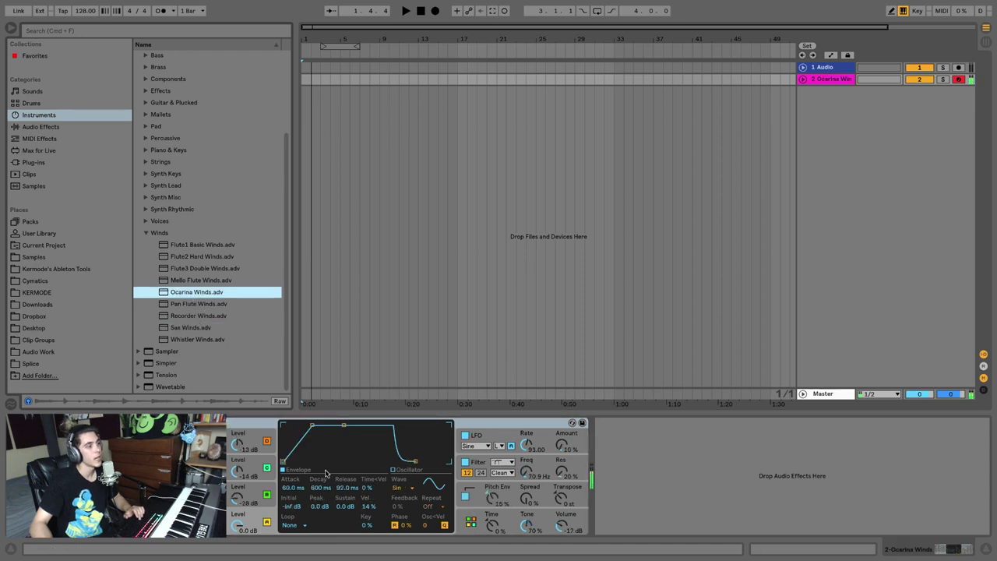
click(195, 269)
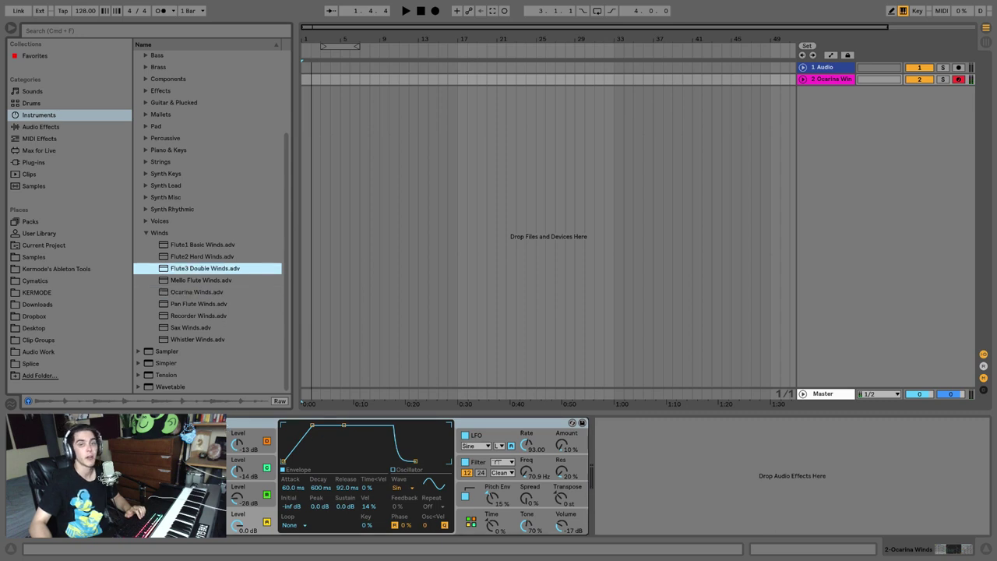
key(Return)
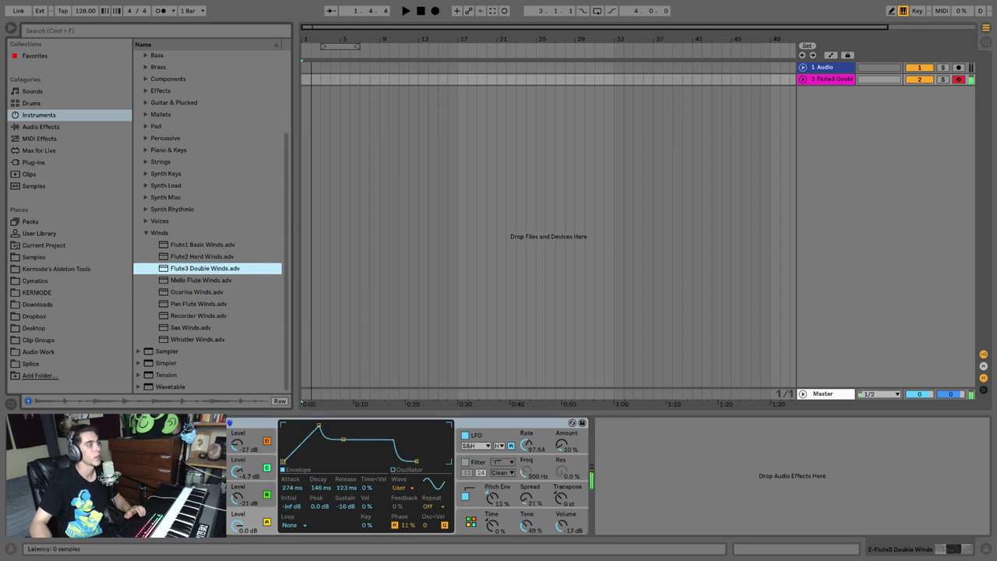
Load the Choir3 Steam preset from Operator's Voices folder onto the armed track.
click(145, 232)
click(147, 330)
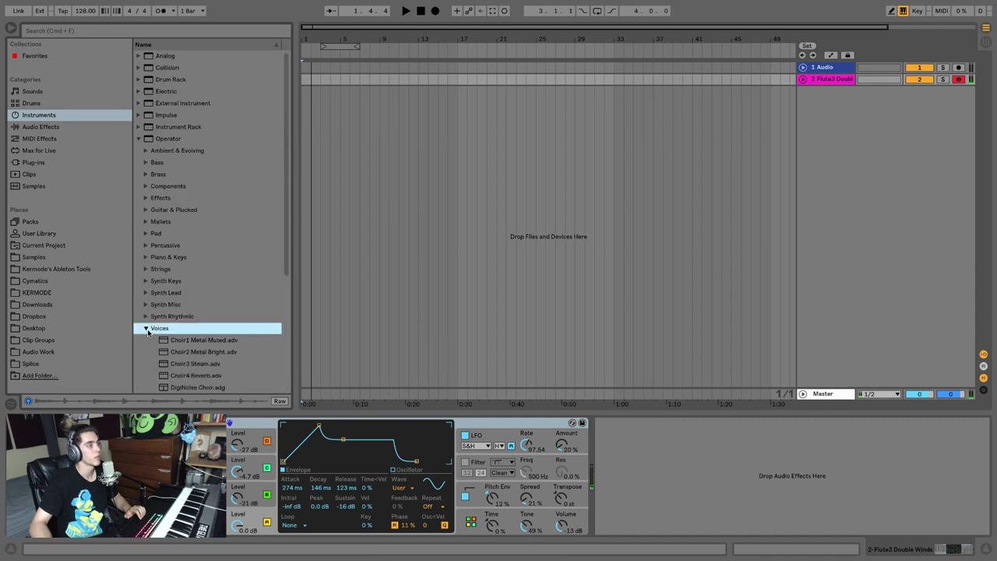
scroll(168, 342, down, 5)
click(194, 259)
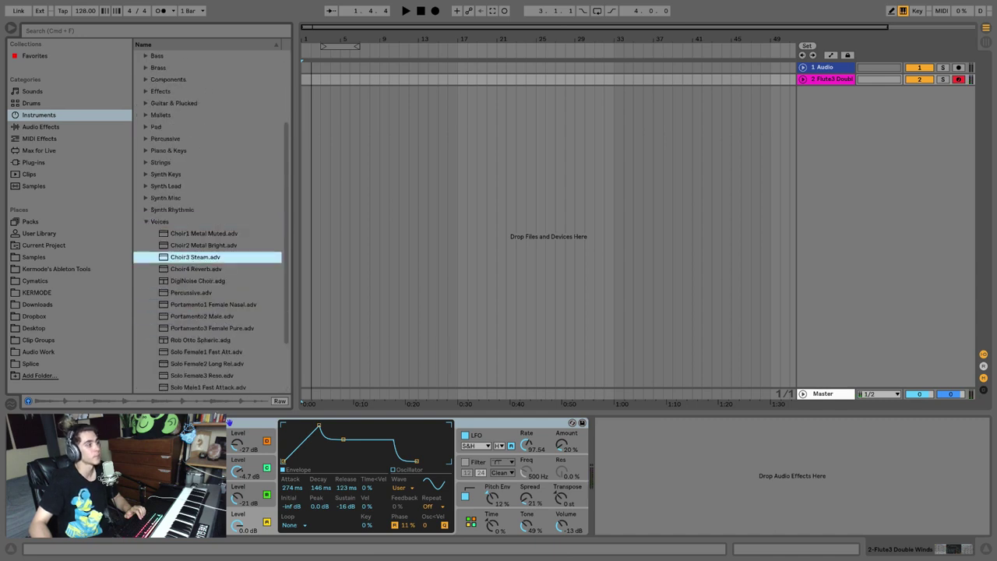
key(Return)
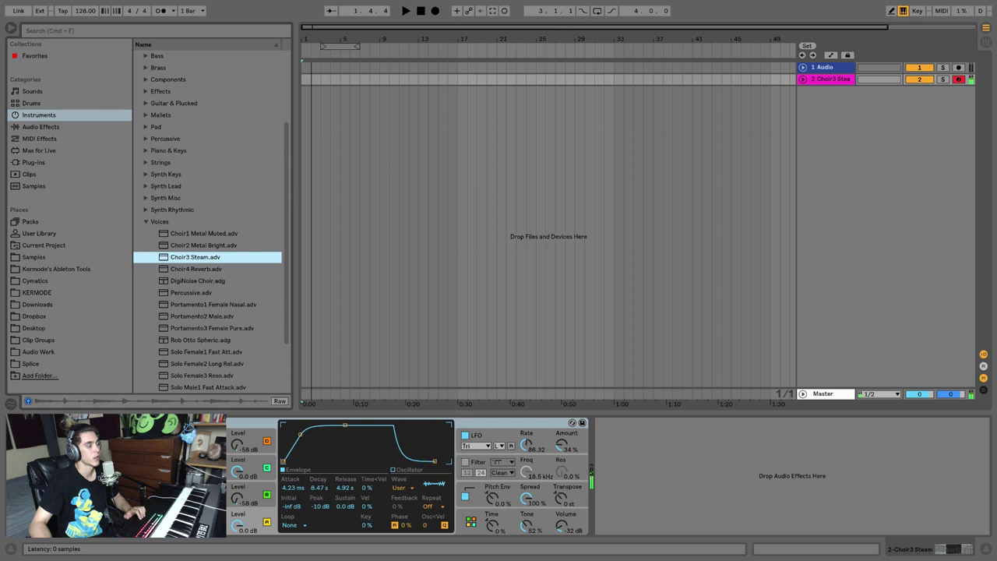
Delete the instrument from the armed track and collapse Operator's preset folders in the browser.
key(Delete)
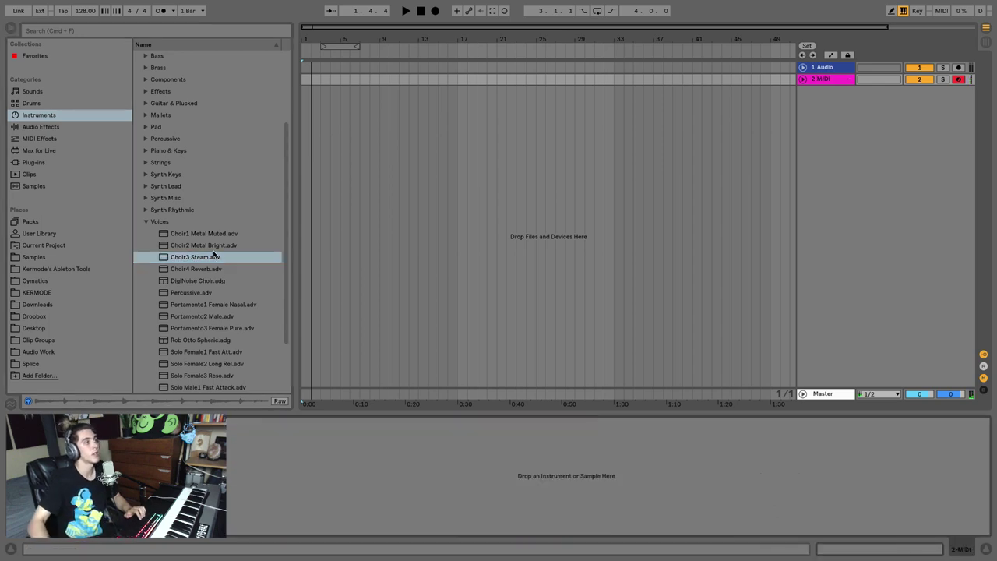
click(145, 221)
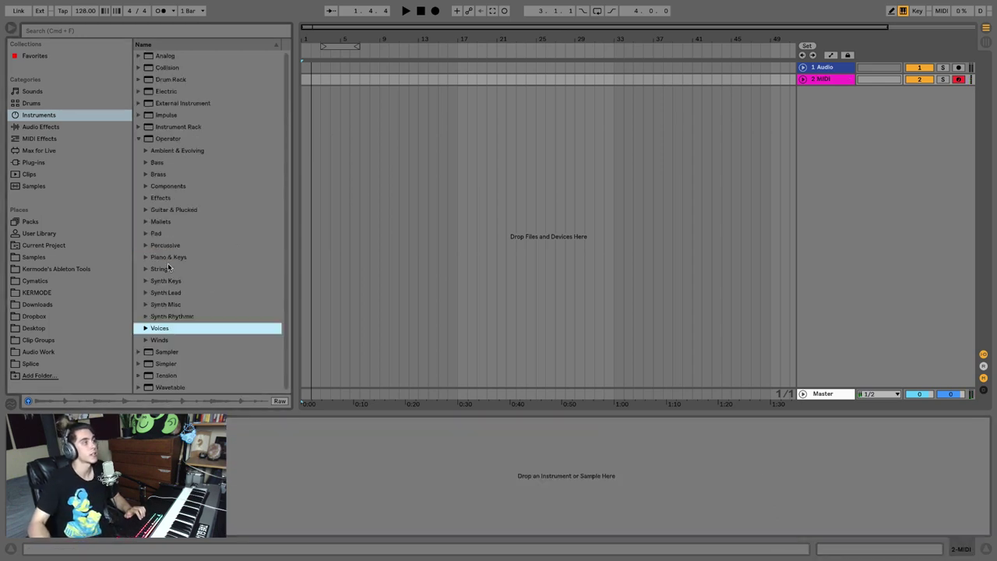
click(138, 138)
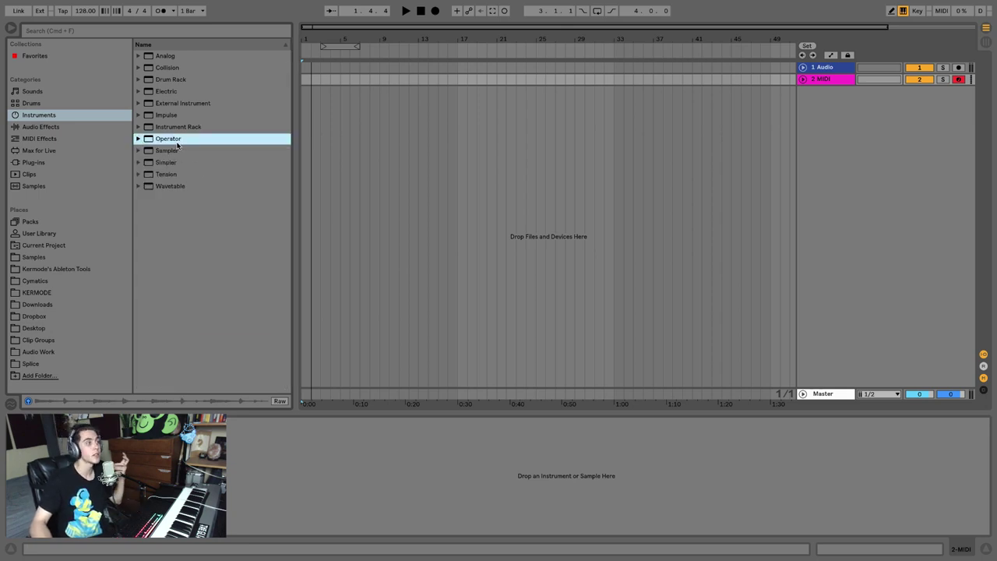
Point out the Analog, Collision and Electric instruments in the Instruments category.
click(165, 56)
click(167, 68)
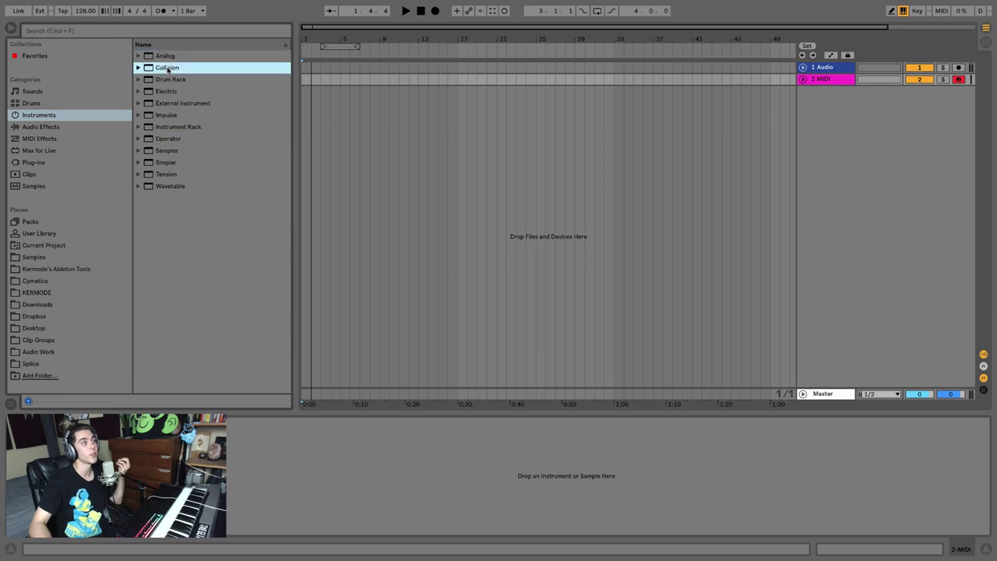
click(169, 89)
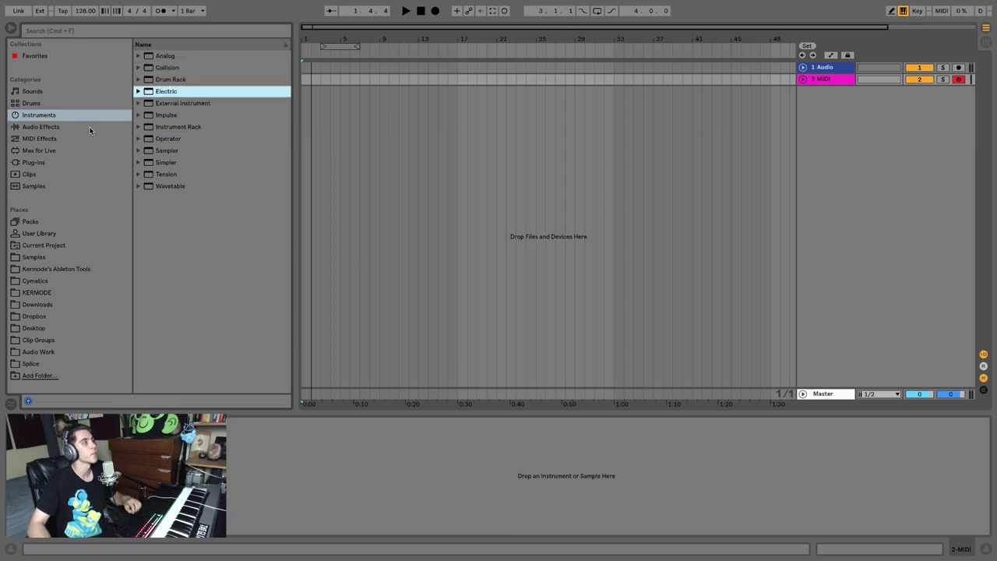
Look through the Audio Effects category, including Auto Pan's presets, and show the MIDI Effects category.
click(52, 127)
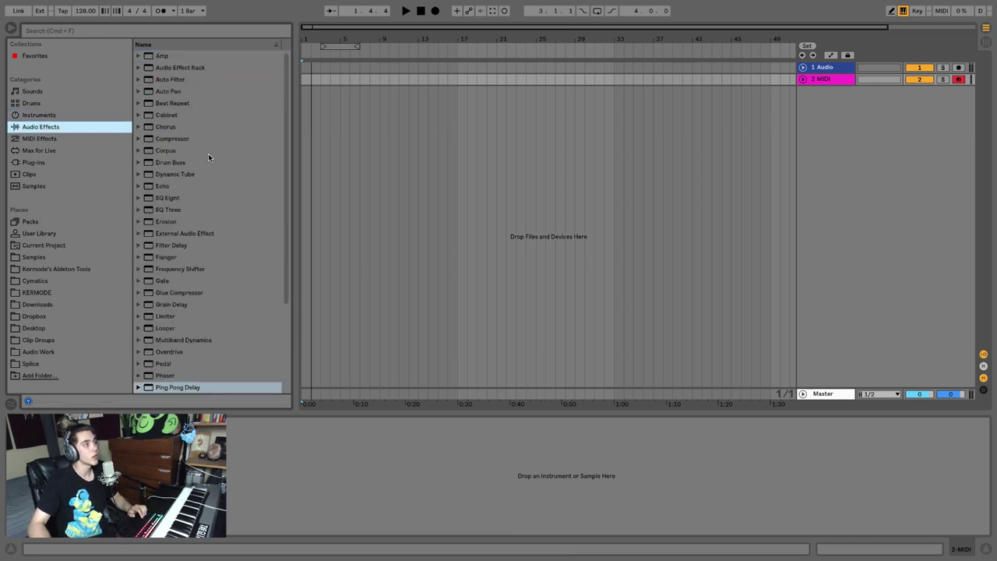
scroll(208, 160, down, 5)
scroll(190, 306, up, 5)
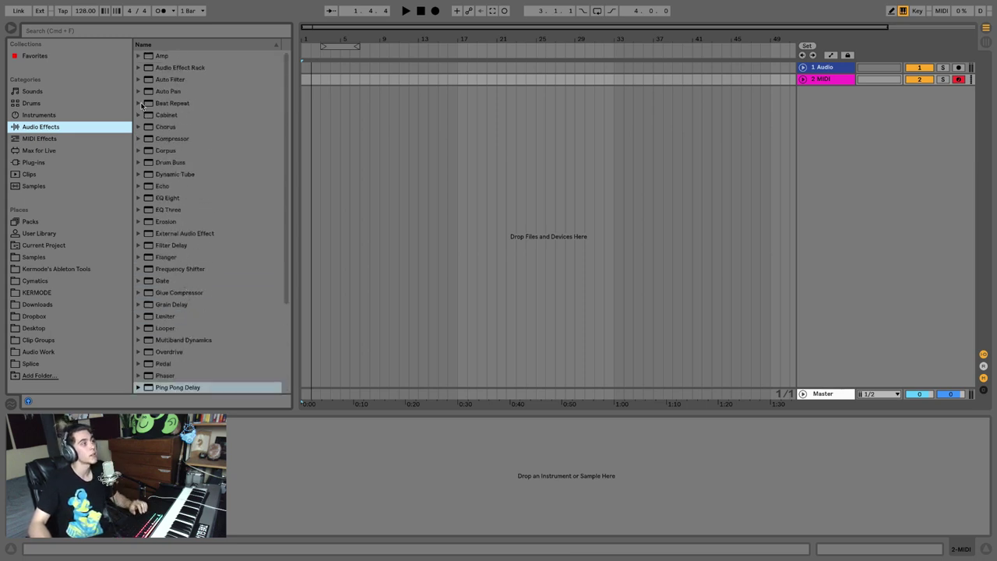
click(138, 91)
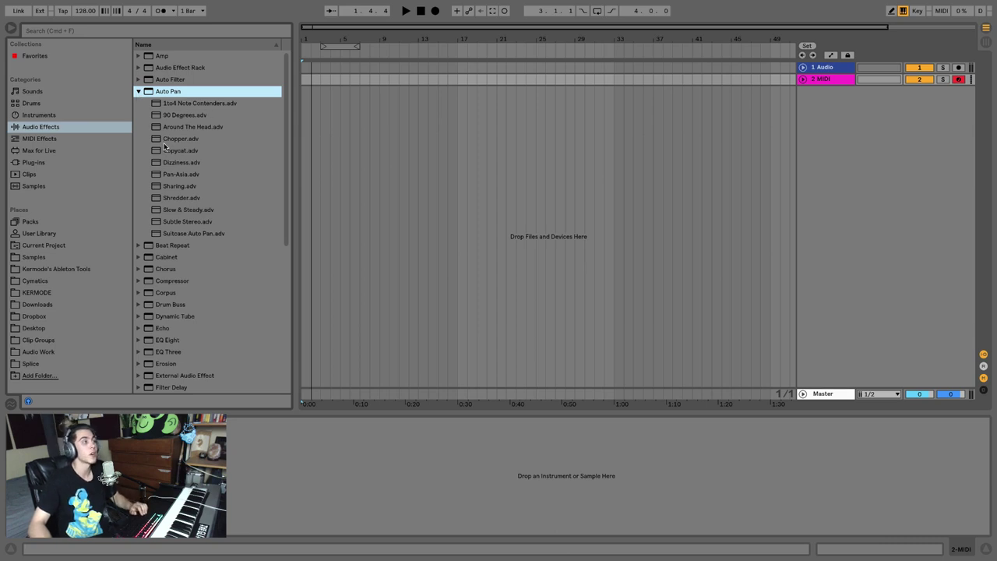
click(138, 91)
click(54, 140)
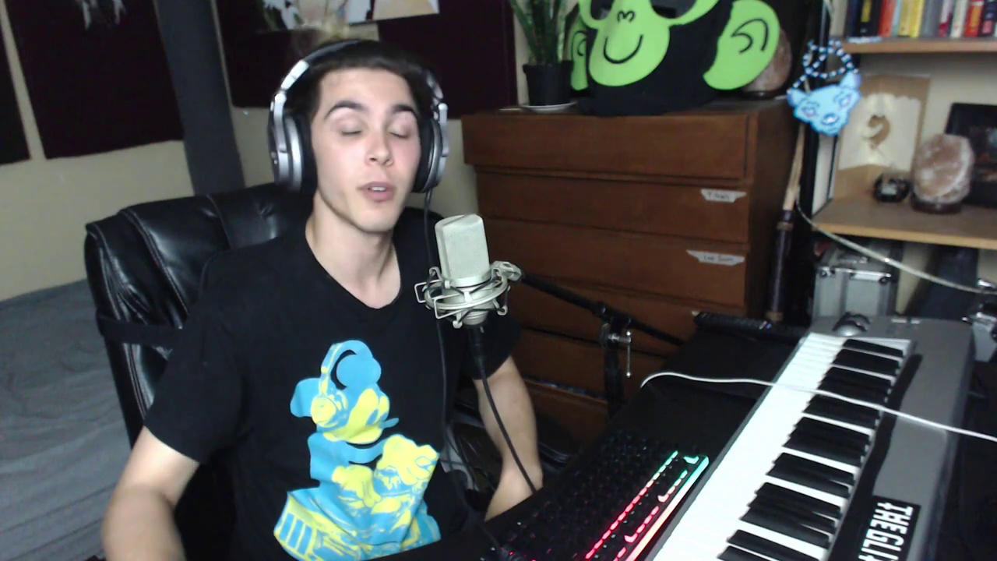
Browse the Max Audio Effect devices in the Max for Live category and peek into the Max Instrument folder.
click(52, 153)
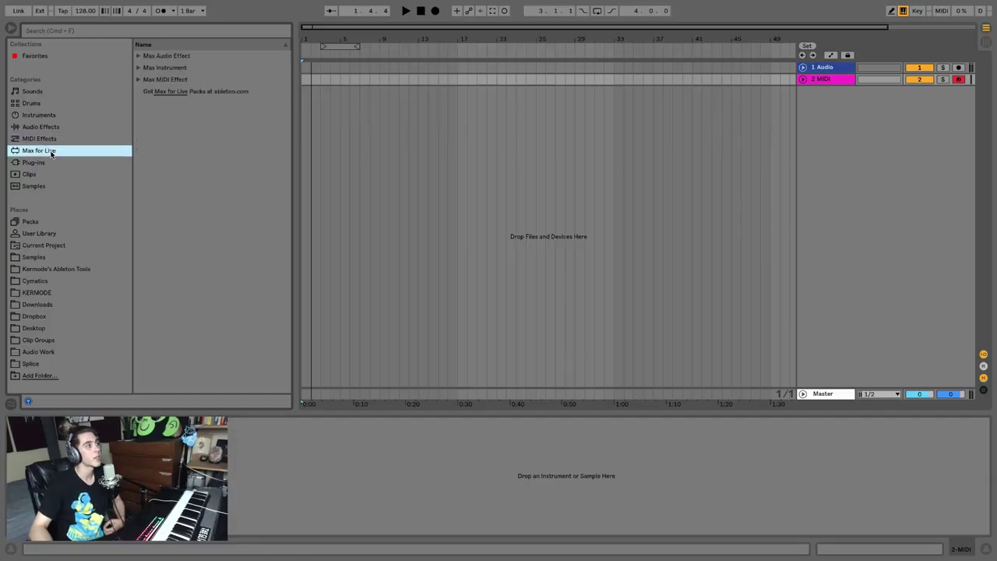
click(138, 56)
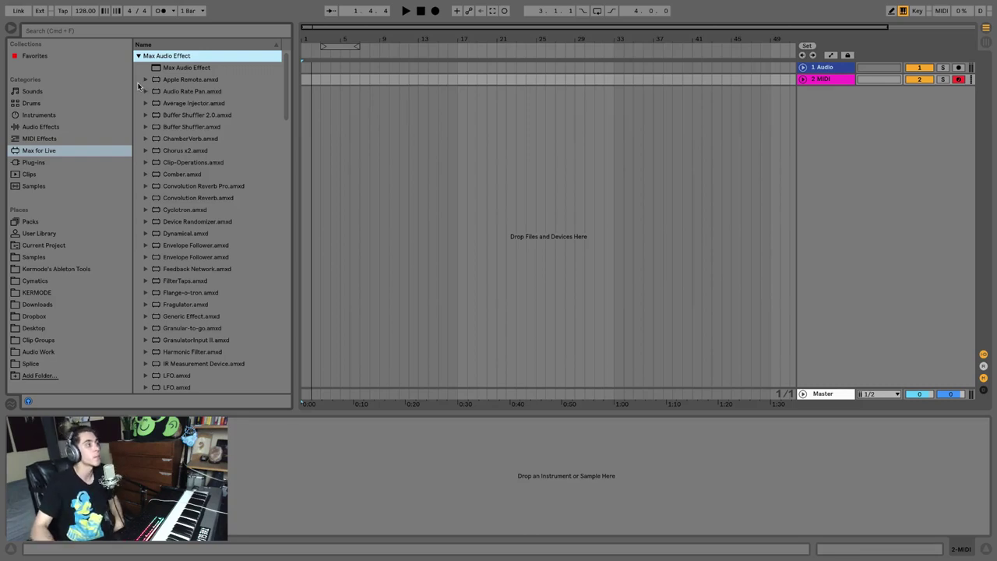
scroll(155, 180, down, 10)
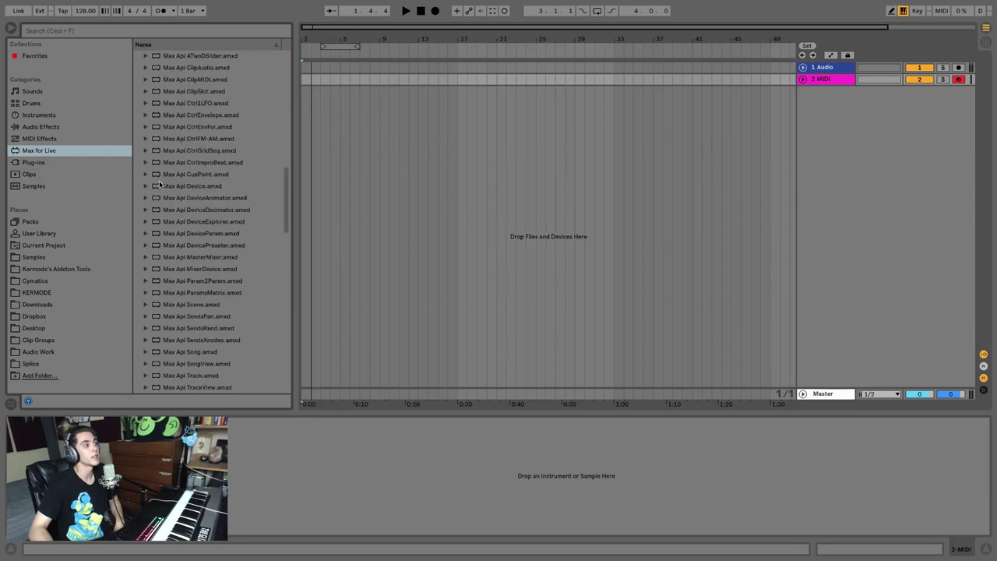
scroll(159, 185, down, 10)
scroll(158, 187, up, 20)
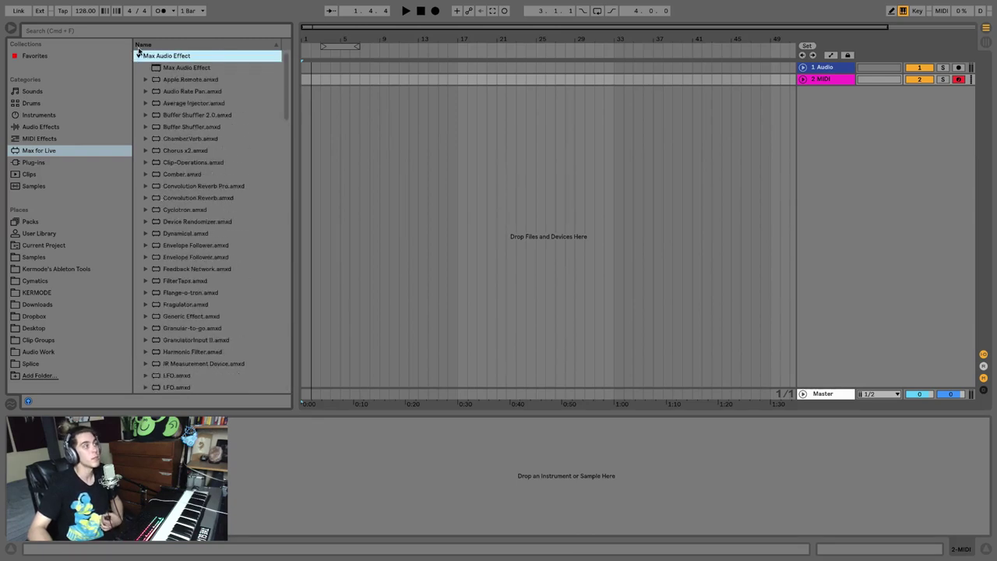
click(137, 56)
click(139, 67)
click(139, 68)
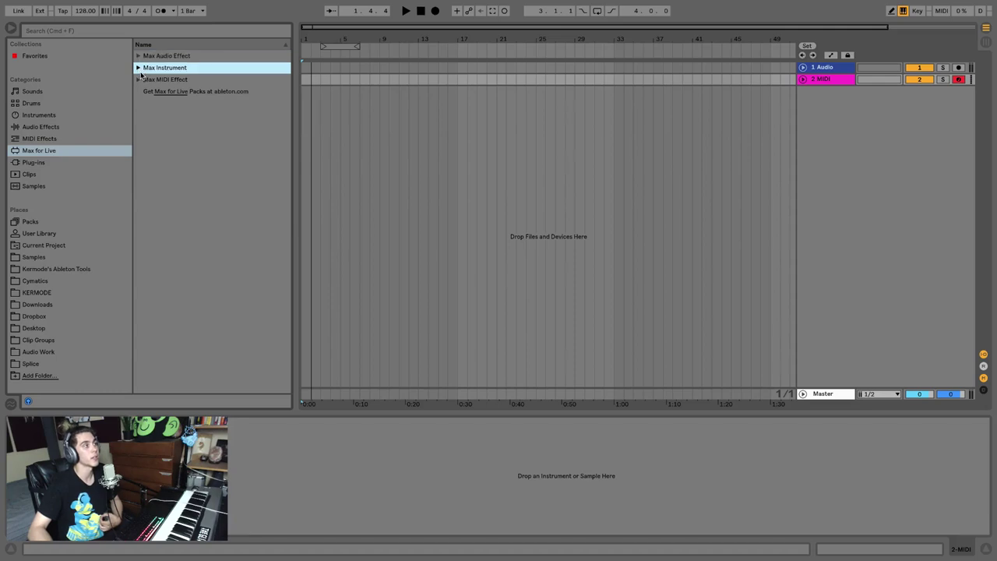
click(139, 68)
click(139, 68)
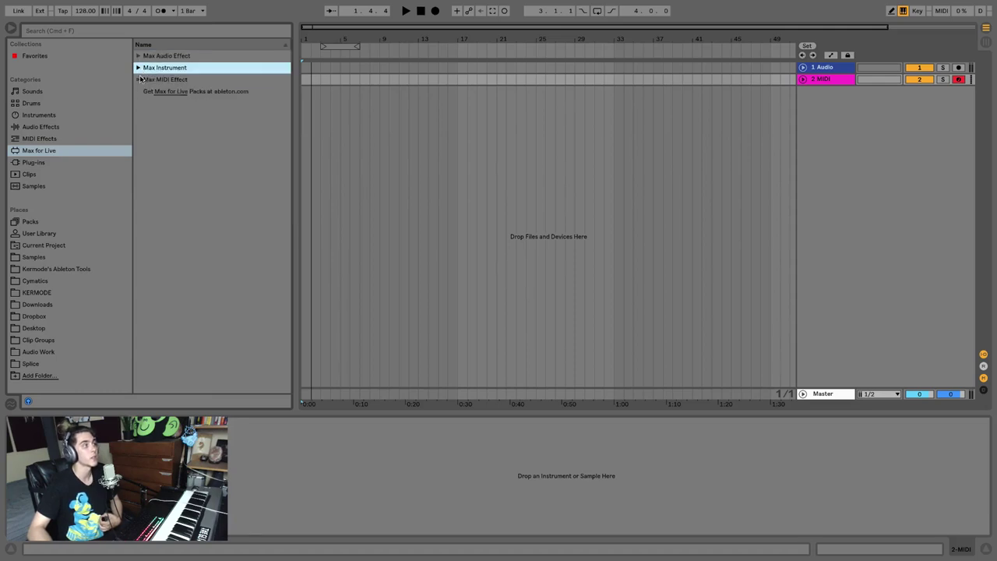
Revisit the Instruments, Audio Effects, MIDI Effects and Max for Live categories and show the Plug-ins category.
click(41, 116)
click(45, 126)
click(46, 138)
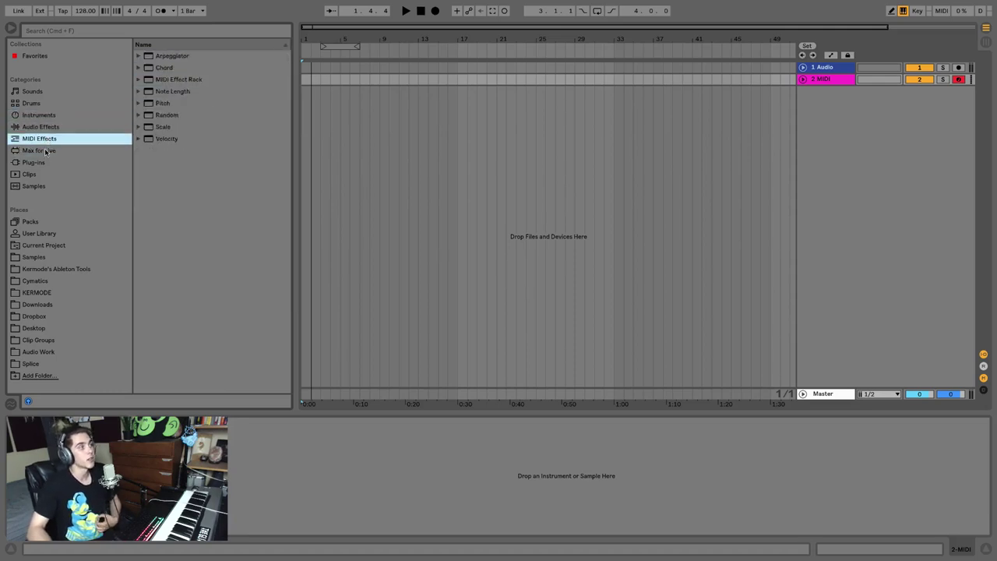
click(46, 152)
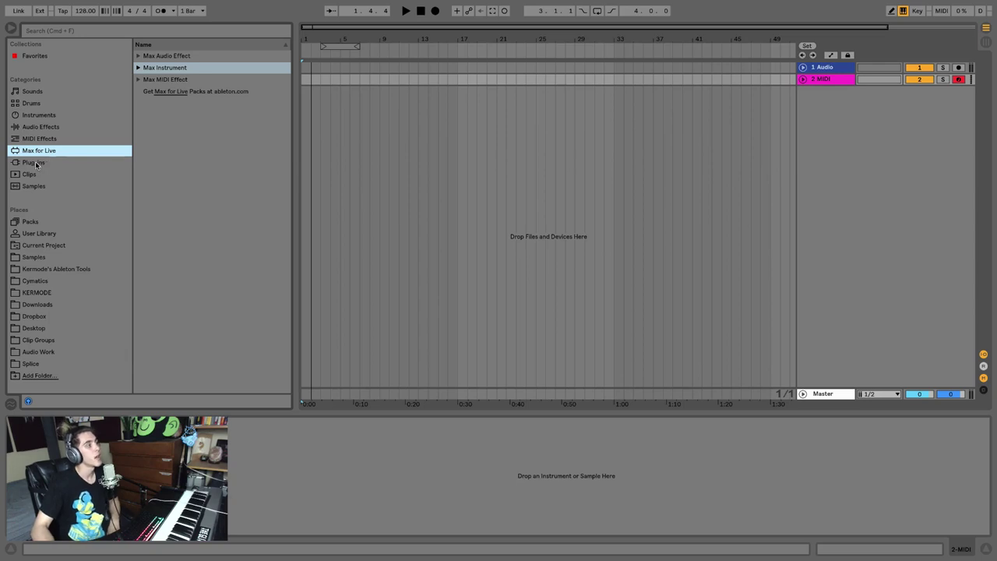
click(37, 164)
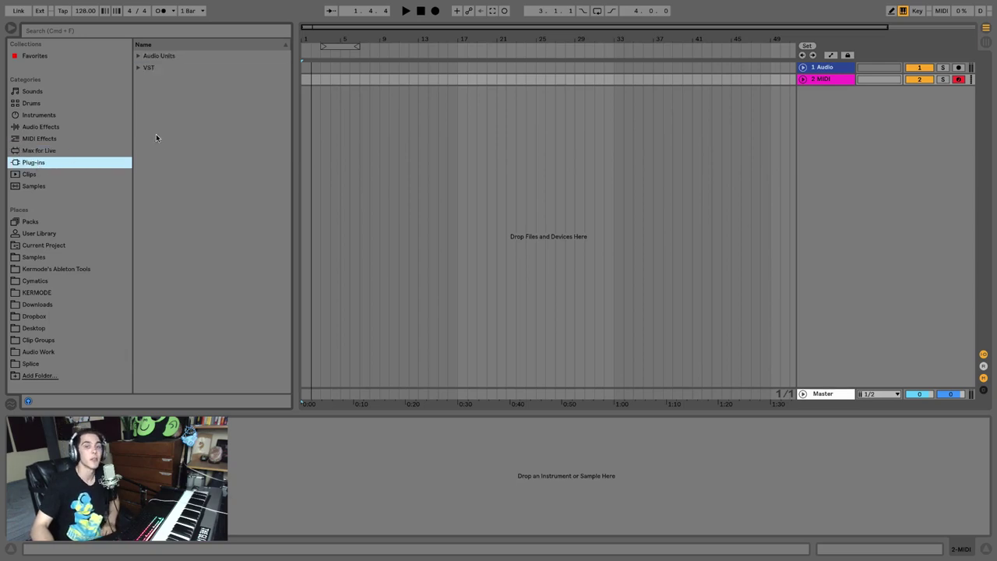
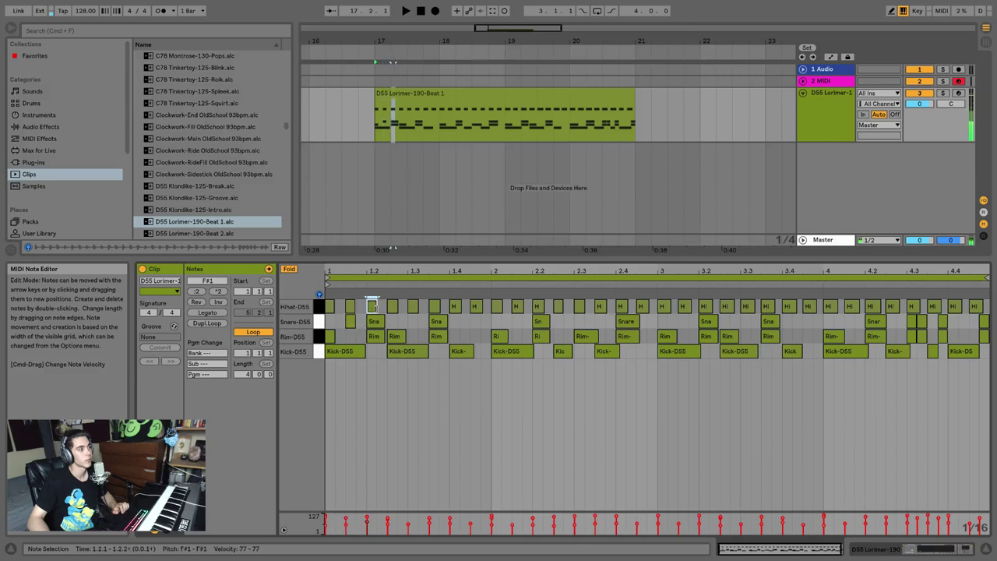
Select the hi-hat note and the kick note at 1.2.3 in the D55 Lorimer-190-Beat 1 clip, and enlarge the arrangement area.
click(392, 305)
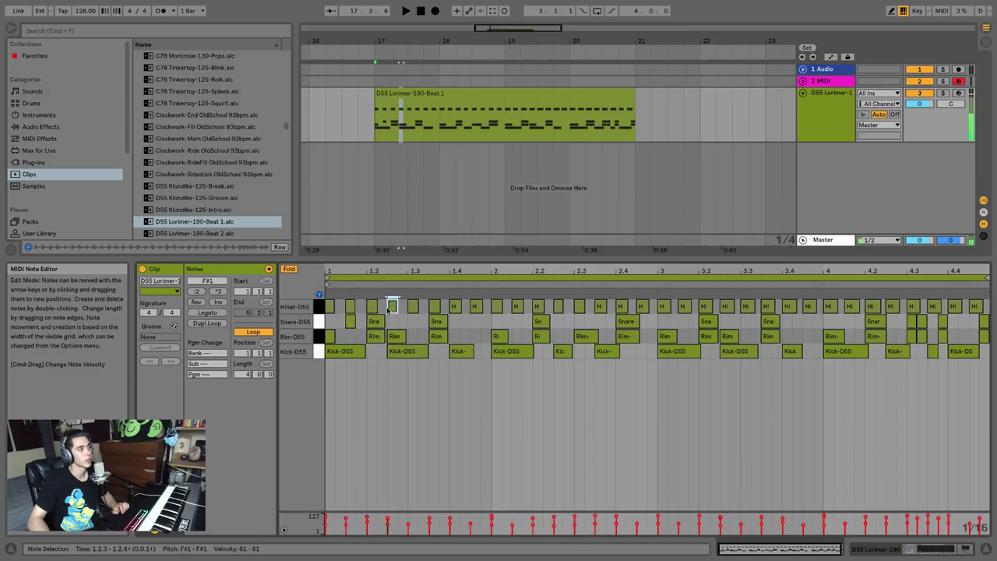
click(401, 351)
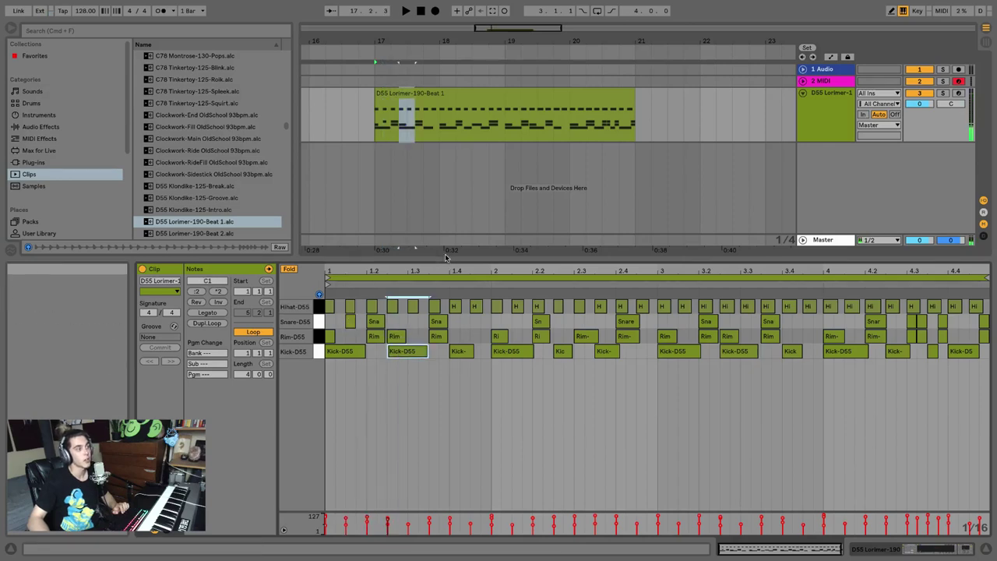
drag(446, 261, 272, 387)
Add the D55 Samurai-125-Beat 2 clip at 19.3.1 and the last Drop3Dubbed tom fill clip at bar 17, each on a new track.
drag(229, 315, 534, 241)
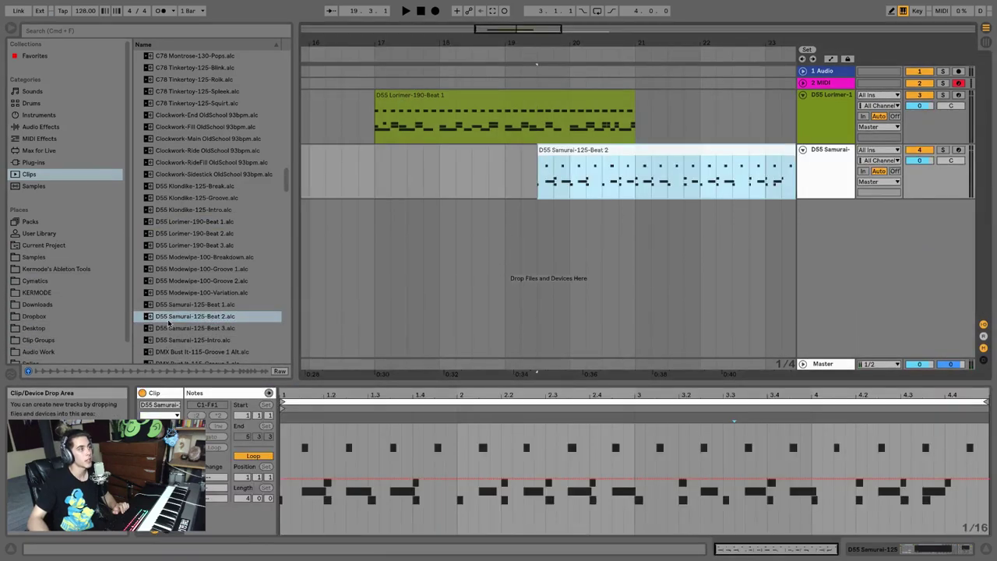
scroll(210, 234, down, 8)
click(216, 303)
drag(424, 285, 398, 242)
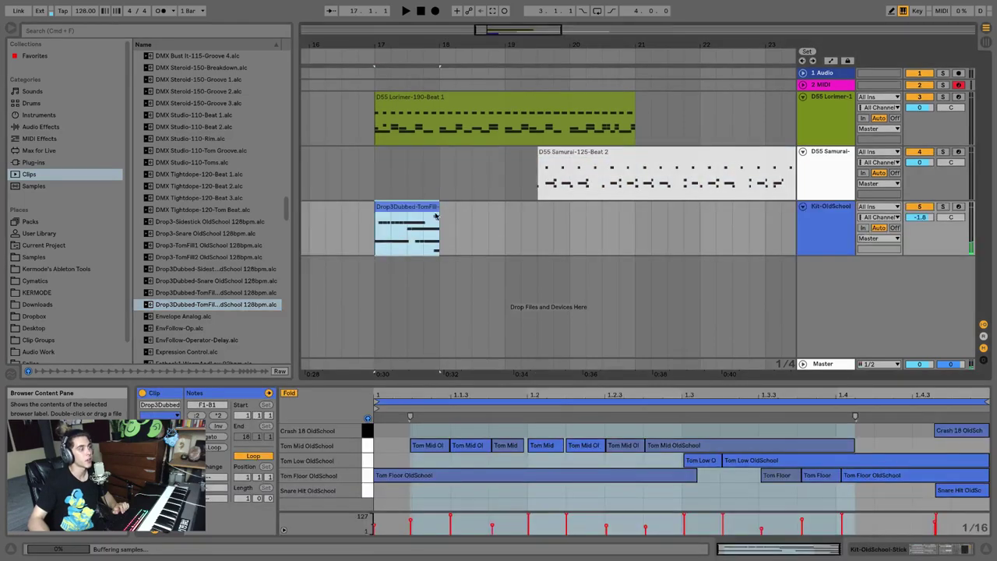
Add the LD Compuspank-150-Beat 1 clip to the arrangement on a new track, starting at 18.3.1.
scroll(216, 234, down, 6)
scroll(216, 234, down, 10)
drag(184, 246, 471, 275)
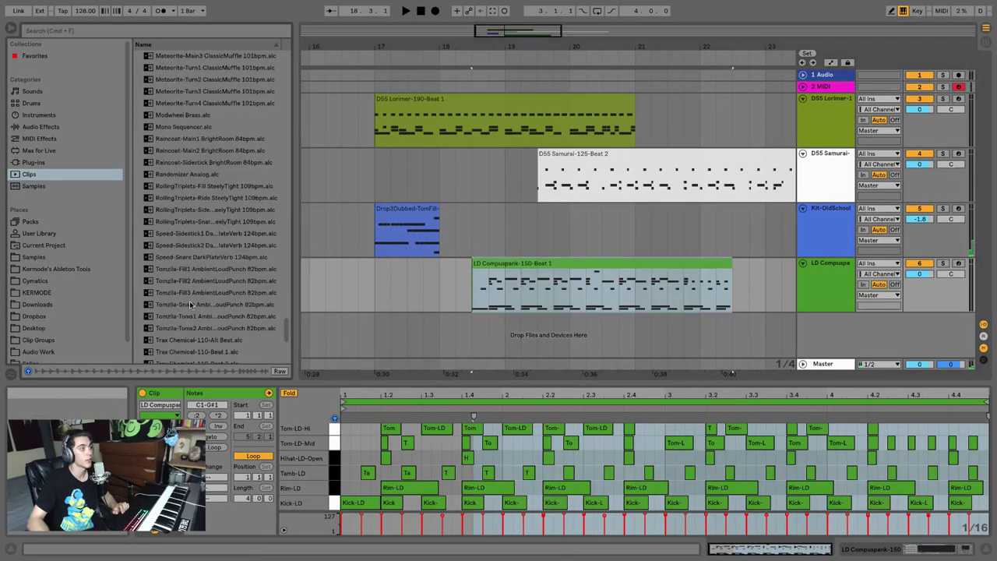
Add the Trax Trouserpants-80-Beat 3 clip to the arrangement on a new track, starting at 16.4.1.
scroll(181, 303, down, 10)
click(180, 297)
drag(318, 321, 364, 328)
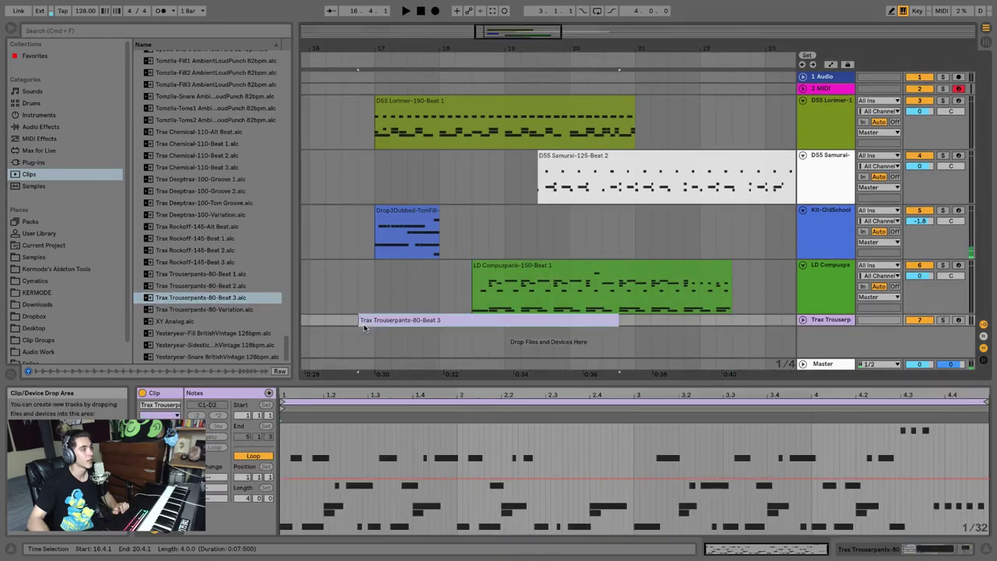
Unfold the Trax Trouserpants track and view the notes of the D55 Lorimer-190-Beat 1 and Drop3Dubbed tom fill clips.
click(802, 319)
scroll(236, 265, up, 8)
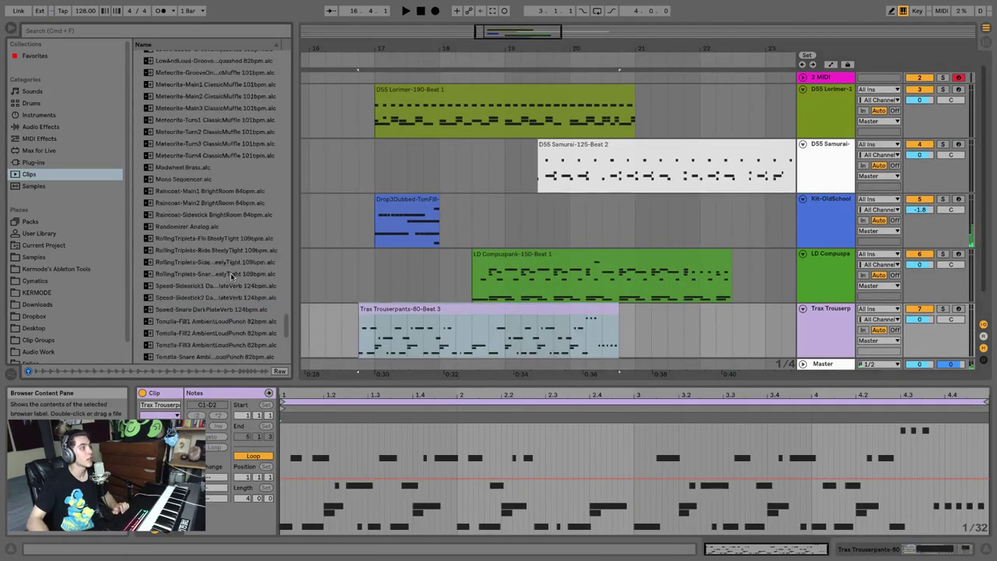
scroll(236, 265, down, 6)
click(812, 113)
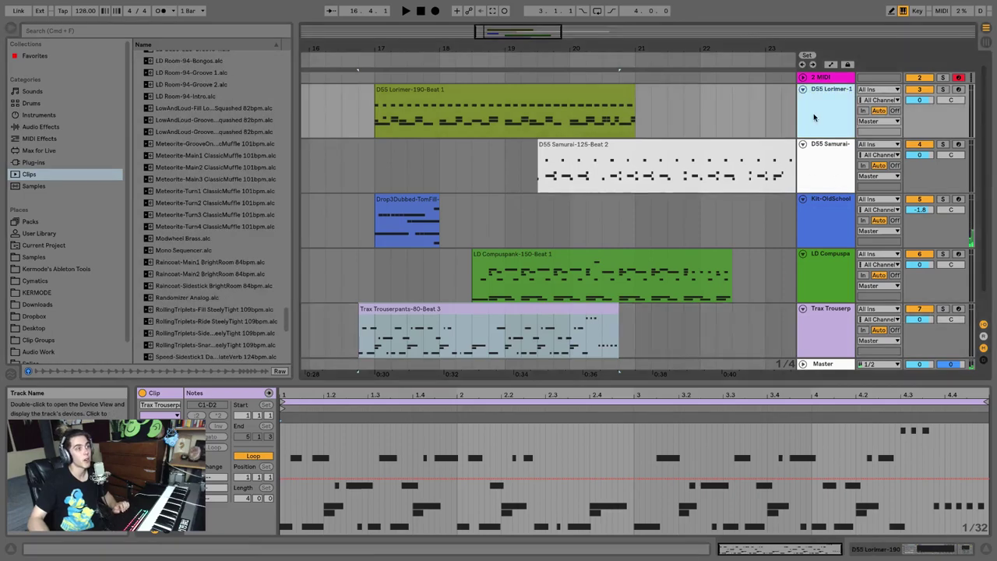
click(554, 121)
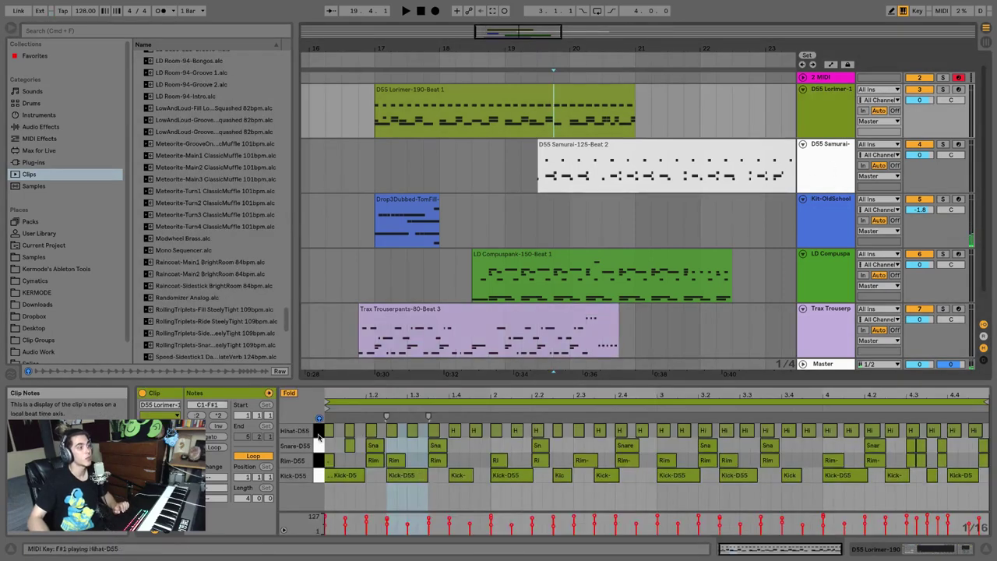
click(387, 234)
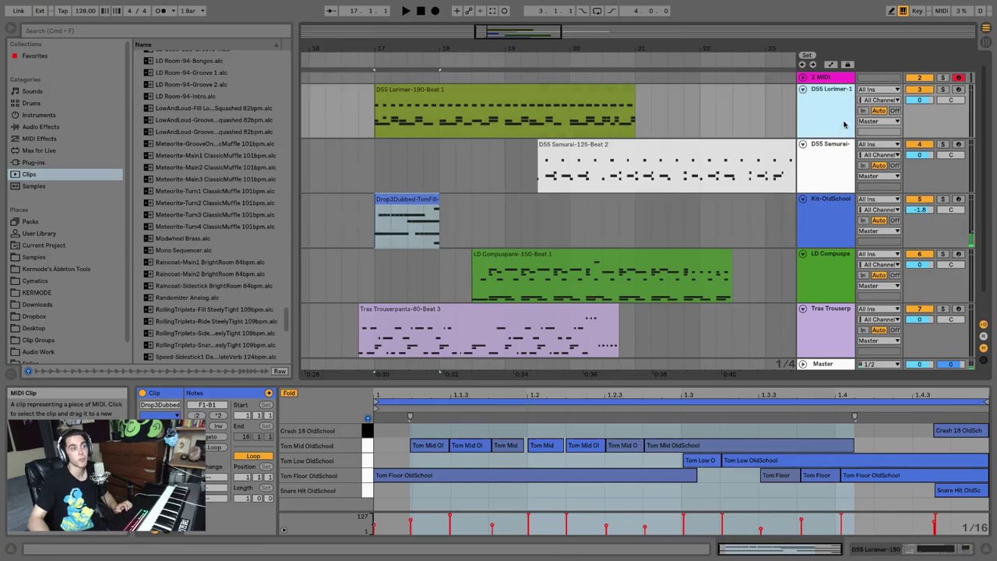
Delete all five drum clip tracks, from D55 Lorimer through Trax Trouserpants.
shift+click(811, 327)
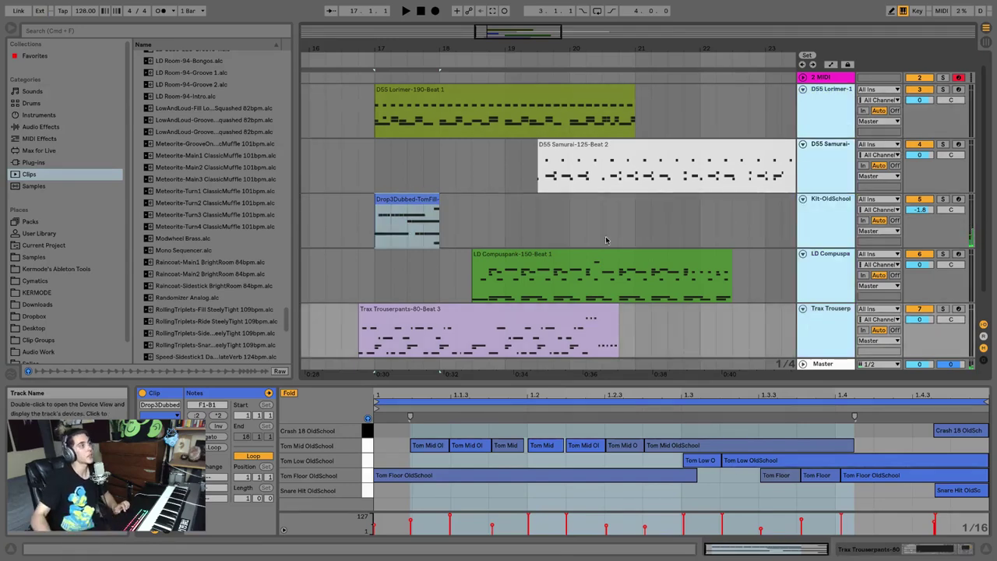
key(Delete)
scroll(228, 142, up, 10)
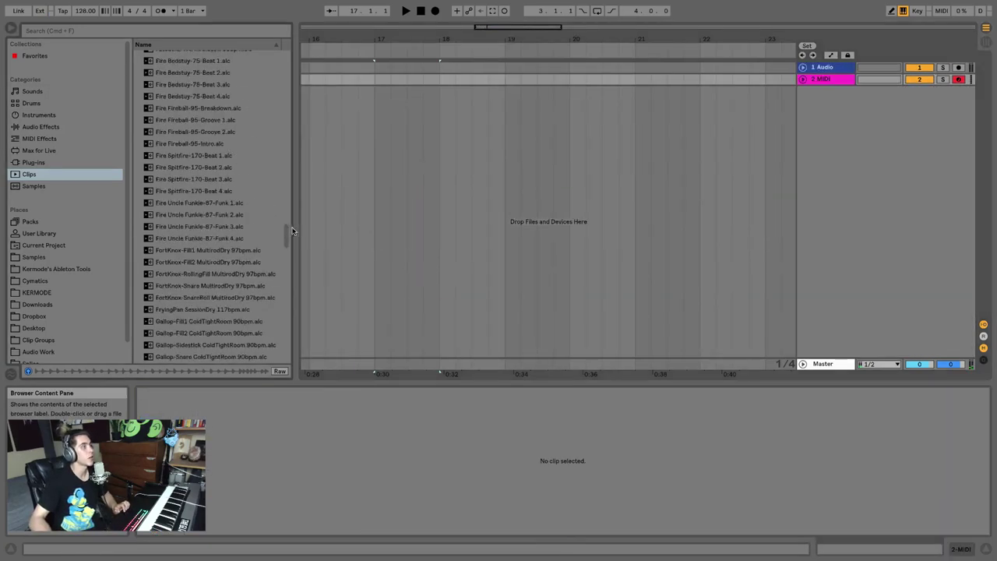
Show the Samples category in the browser and sort its files by name in ascending order.
click(31, 176)
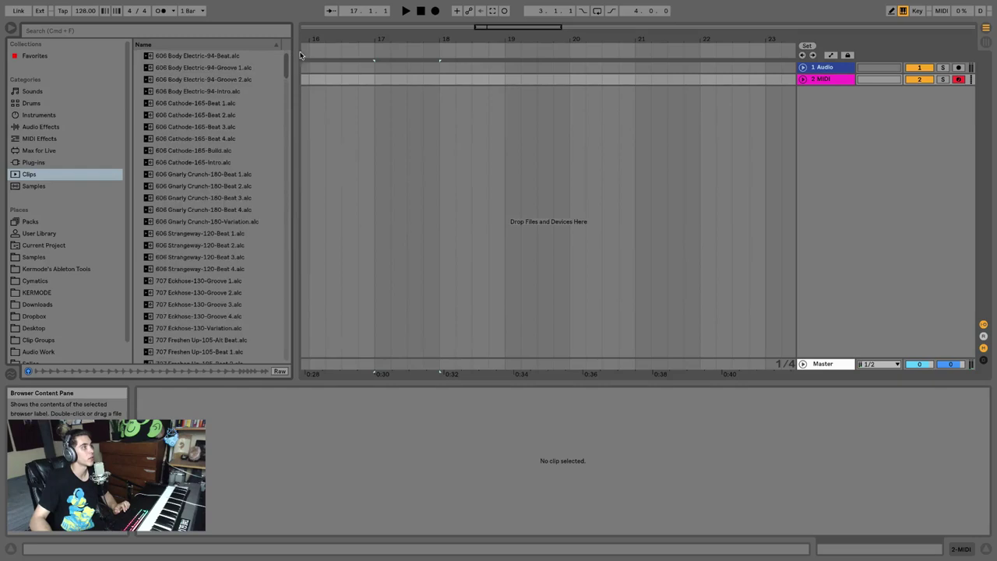
click(32, 184)
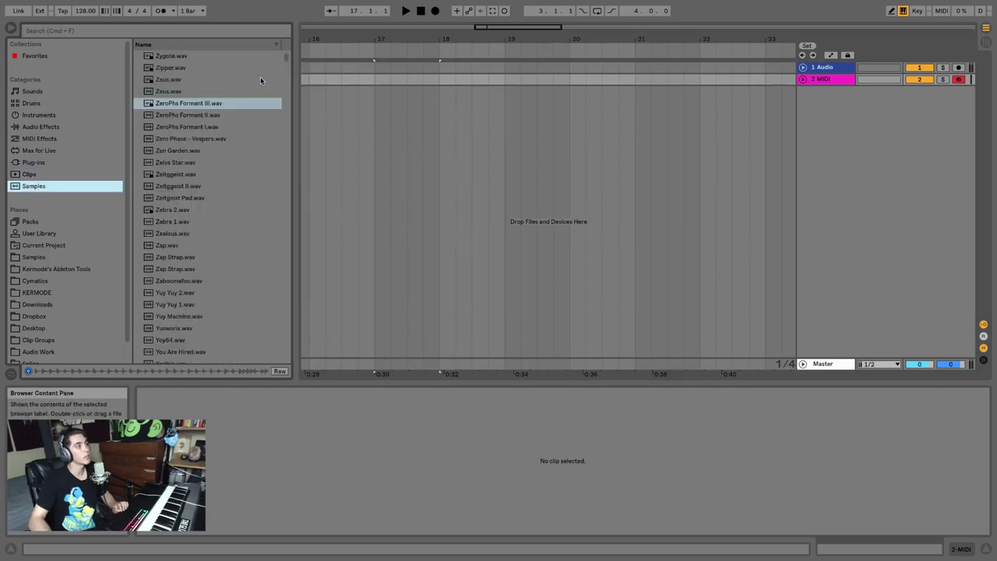
mouse_move(285, 61)
mouse_down()
mouse_move(281, 341)
mouse_move(285, 48)
mouse_up()
right_click(235, 48)
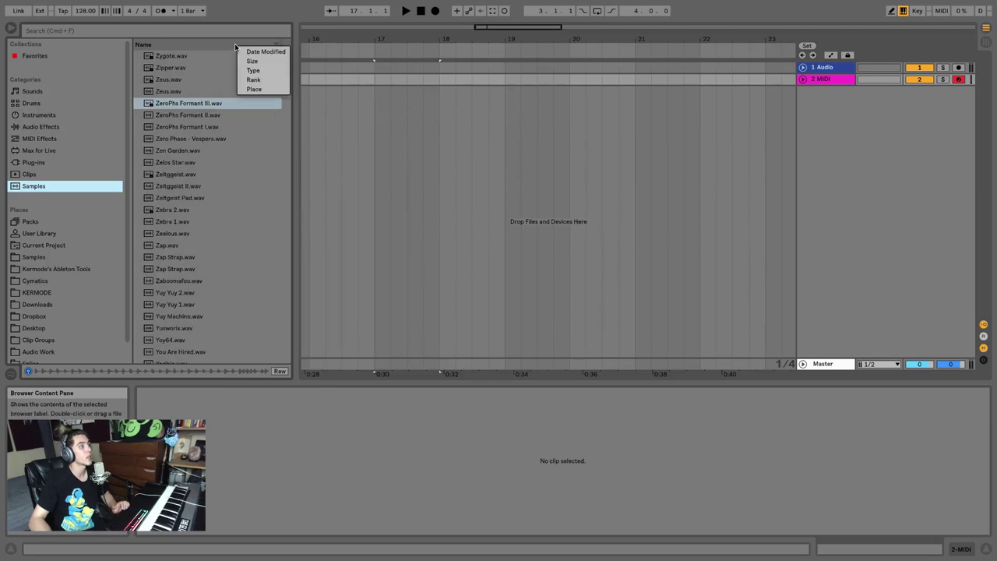
click(215, 43)
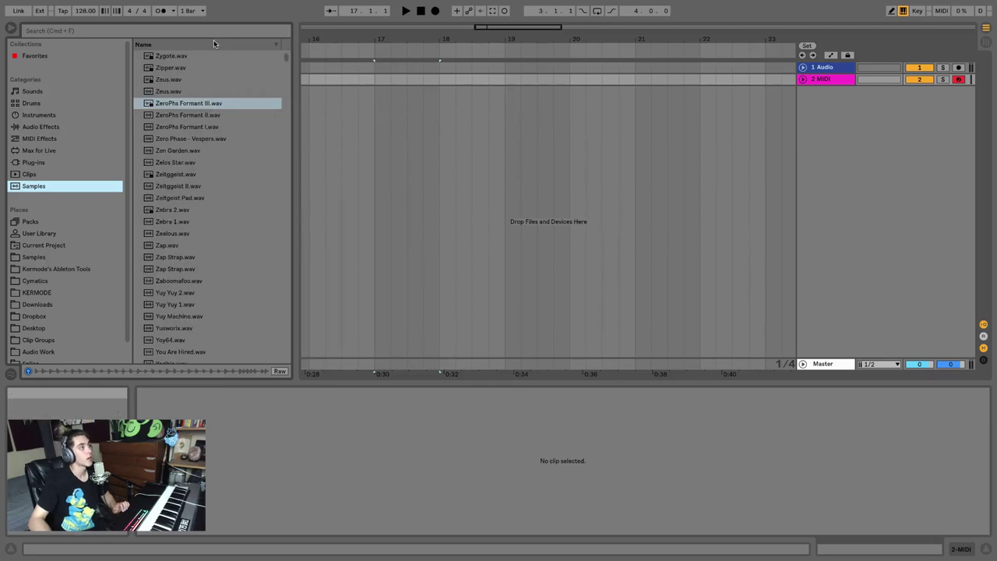
click(215, 45)
right_click(229, 43)
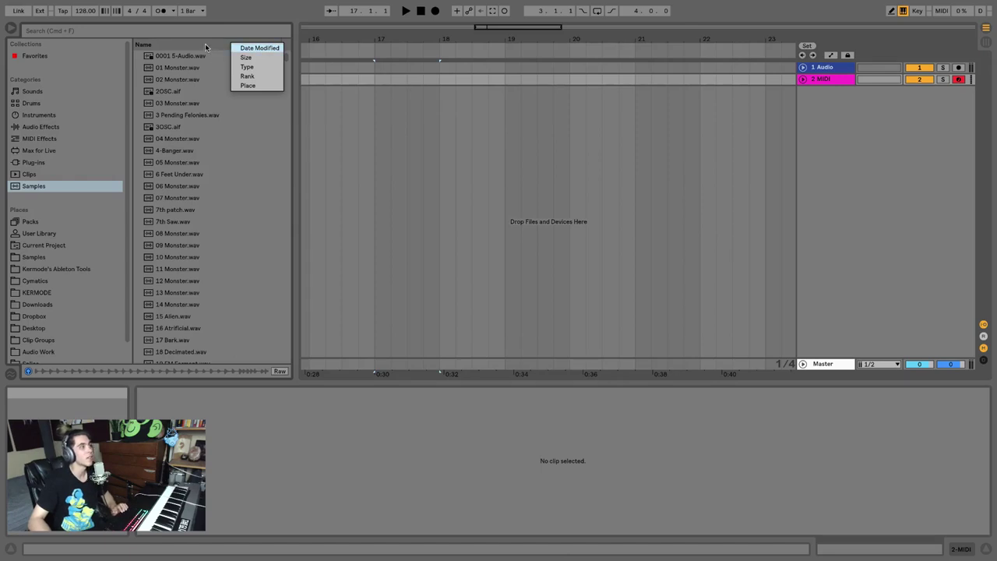
click(229, 41)
Browse the sample list and search it for "vocal".
scroll(205, 139, down, 6)
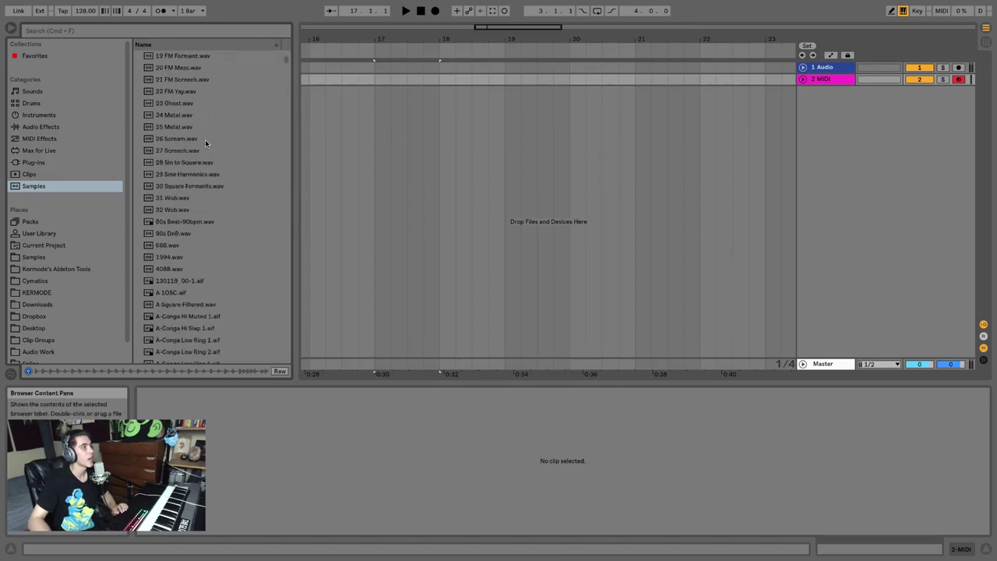
scroll(205, 139, down, 10)
drag(285, 66, 288, 137)
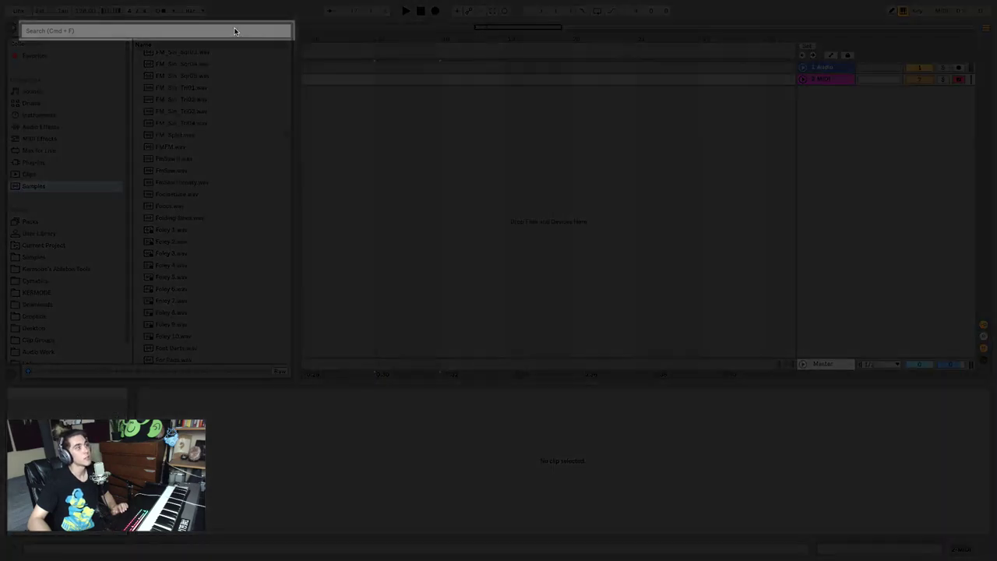
click(234, 32)
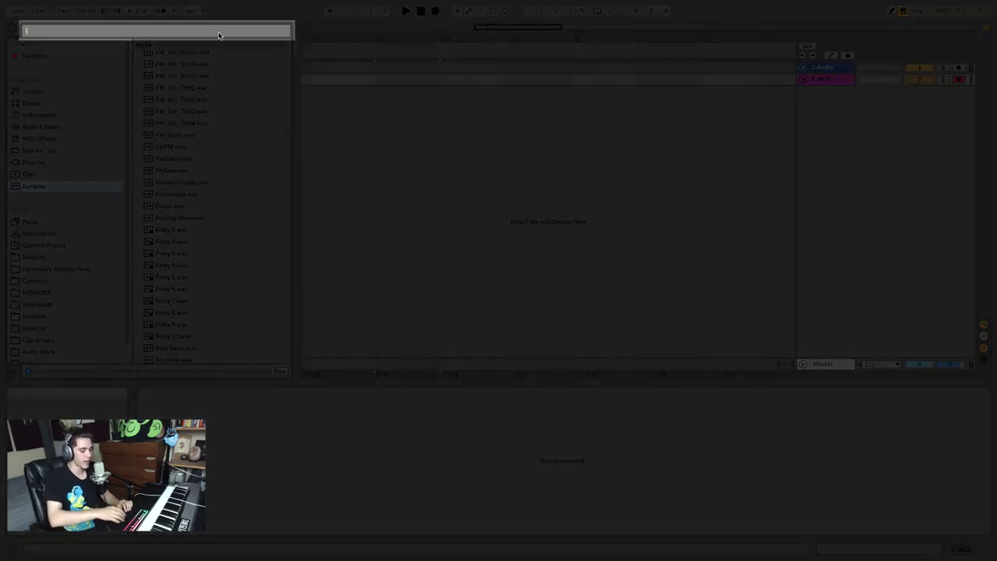
text(vocal)
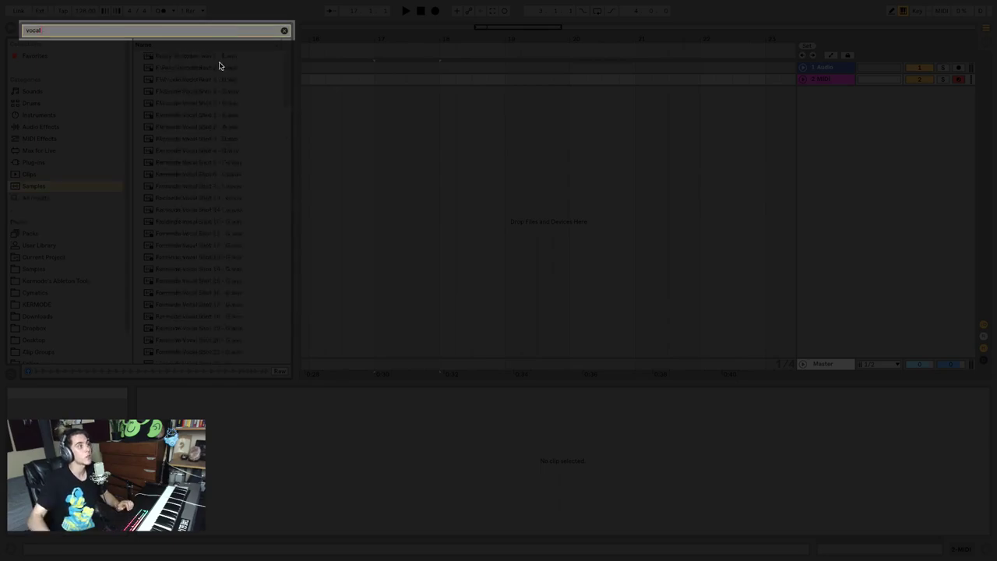
Preview several vocal samples, including Kermode Vocal Shot 101 - G, Major Octave Vocal Tone and Vocal Pad, and clear the search.
click(201, 165)
click(213, 175)
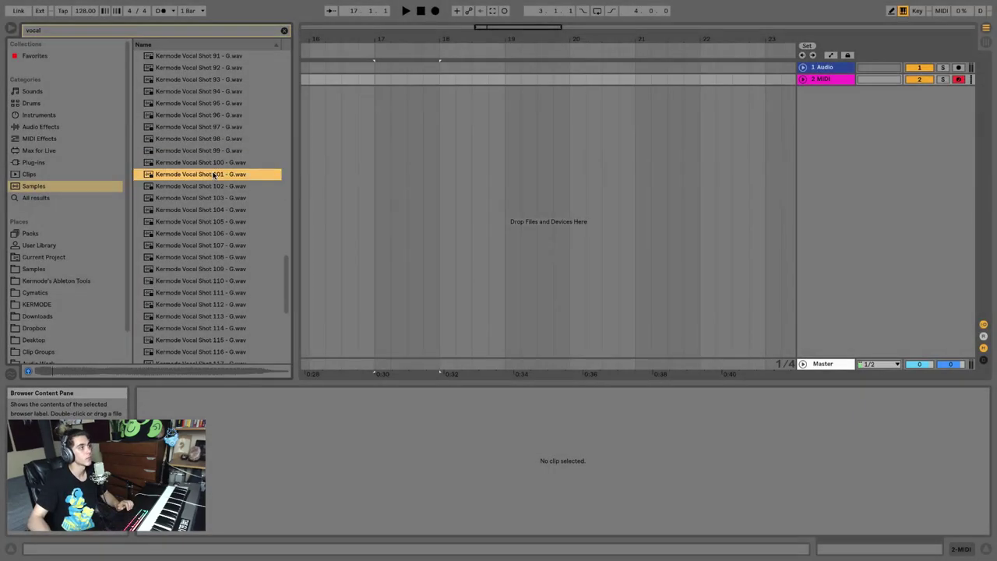
scroll(213, 174, down, 5)
click(212, 175)
click(196, 273)
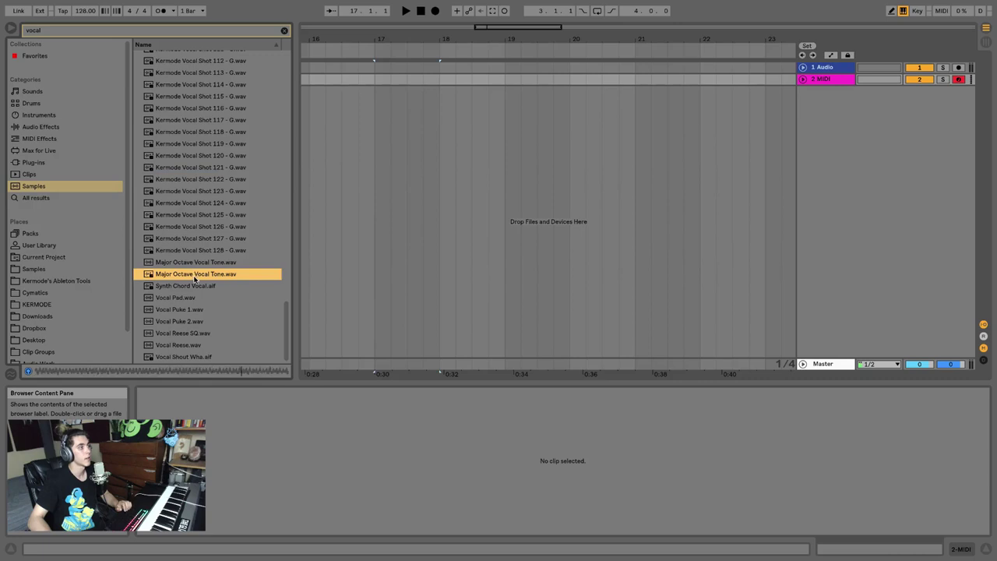
click(192, 298)
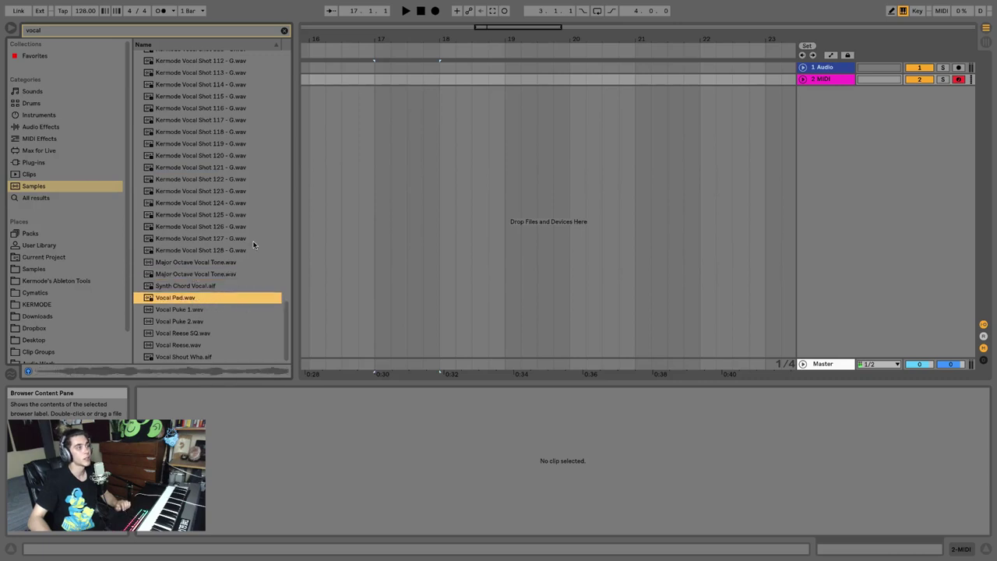
click(228, 333)
drag(286, 281, 285, 68)
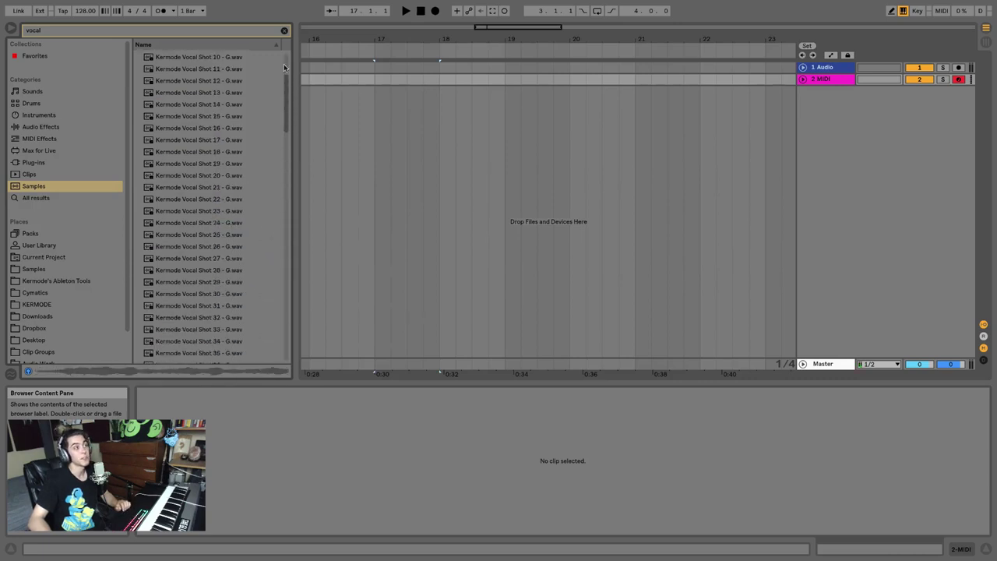
click(283, 30)
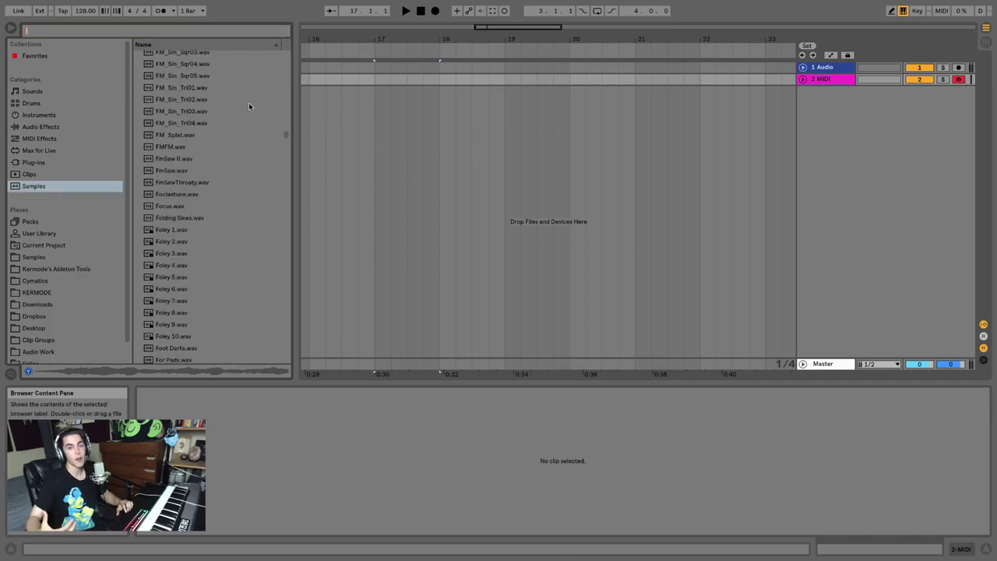
View the Samples folder under Places and the contents of Cymatics Samples in the Cymatics folder, collapsing it after viewing.
scroll(70, 273, down, 1)
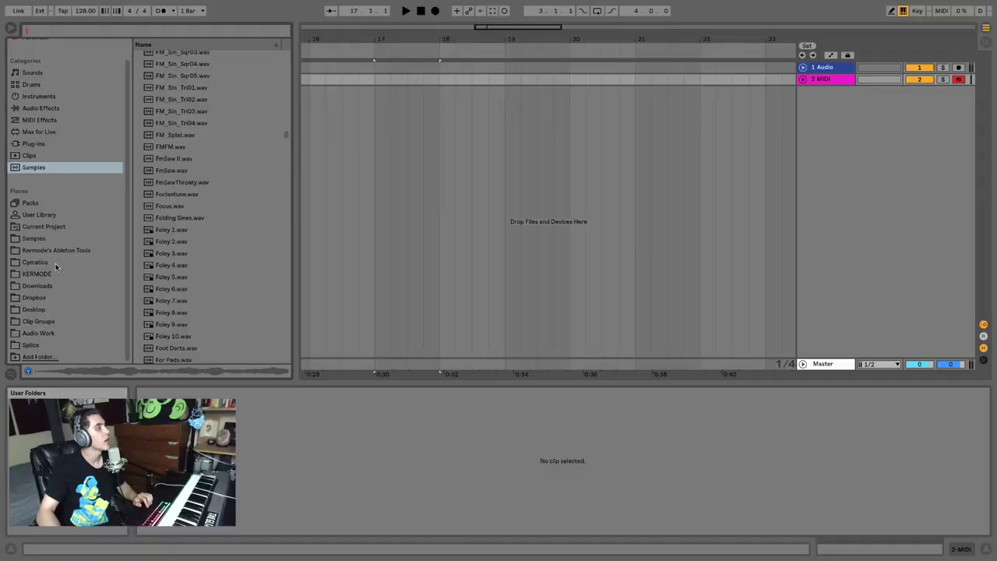
click(36, 240)
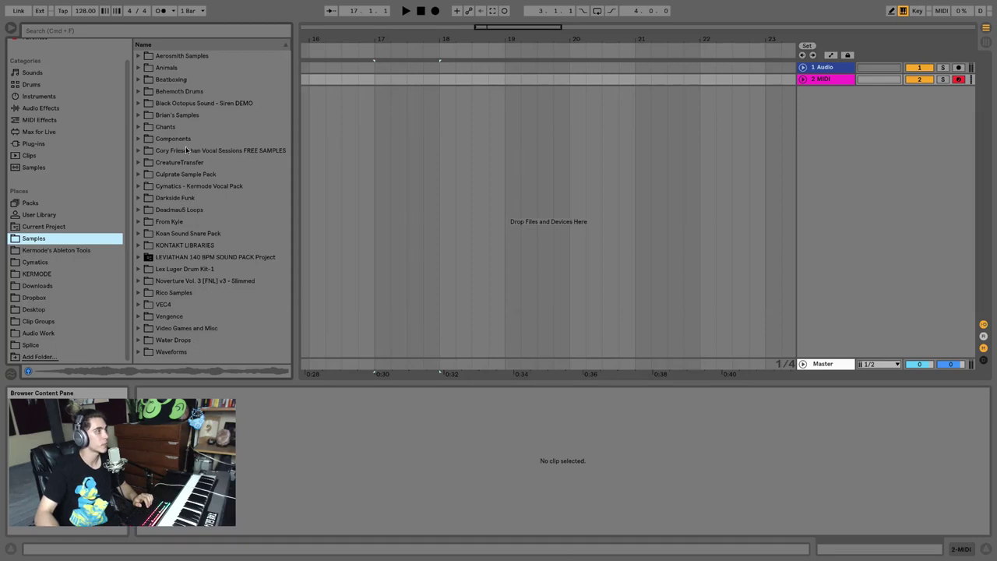
click(45, 264)
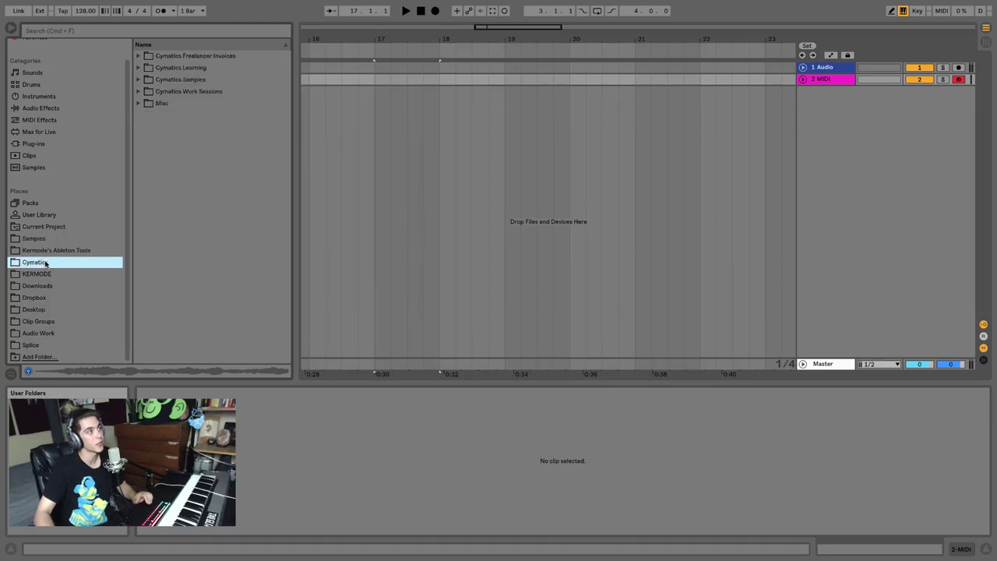
click(137, 79)
scroll(210, 266, down, 5)
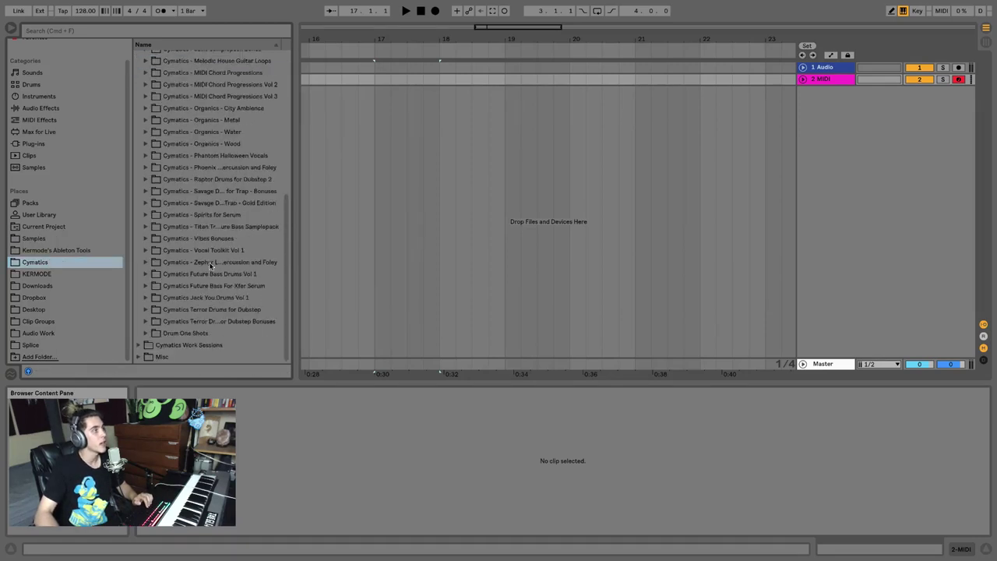
scroll(212, 296, up, 5)
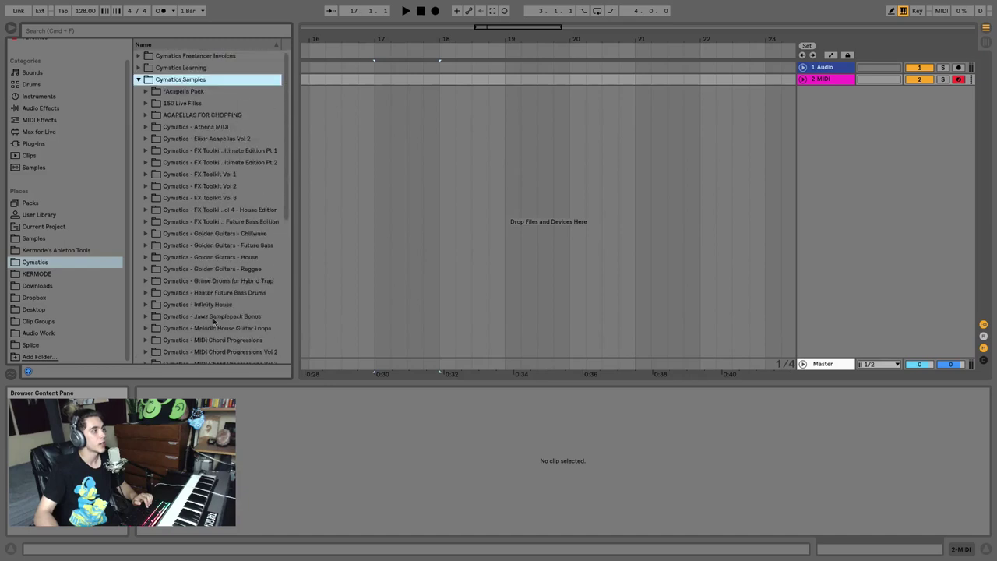
click(138, 80)
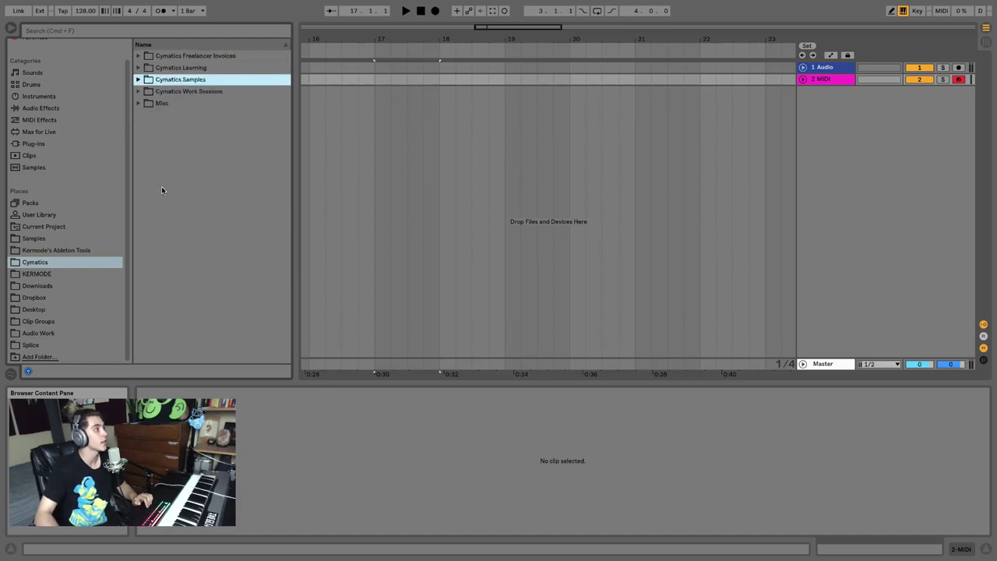
View the contents of the Kermode's Ableton Tools, Downloads and Dropbox folders under Places.
click(38, 251)
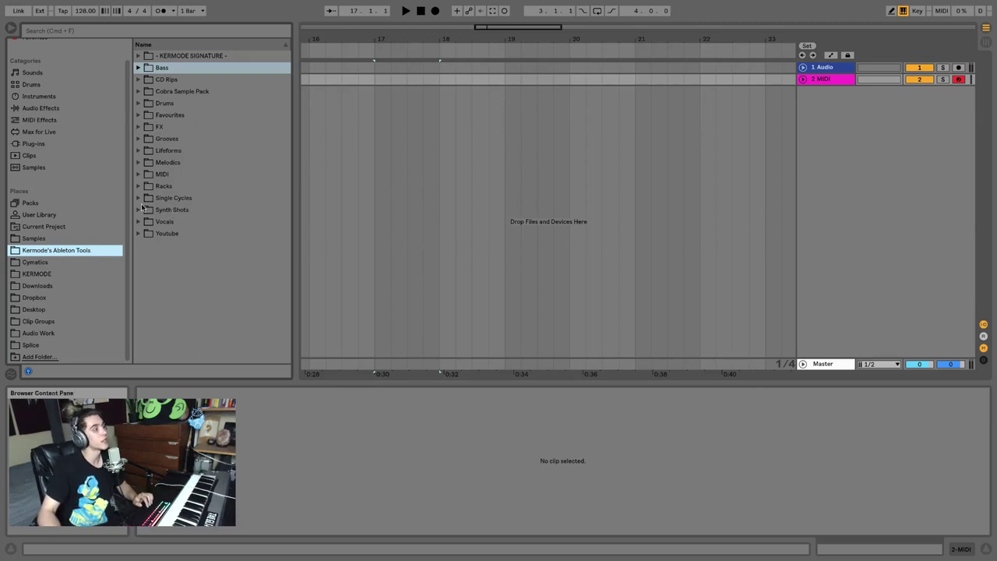
click(47, 286)
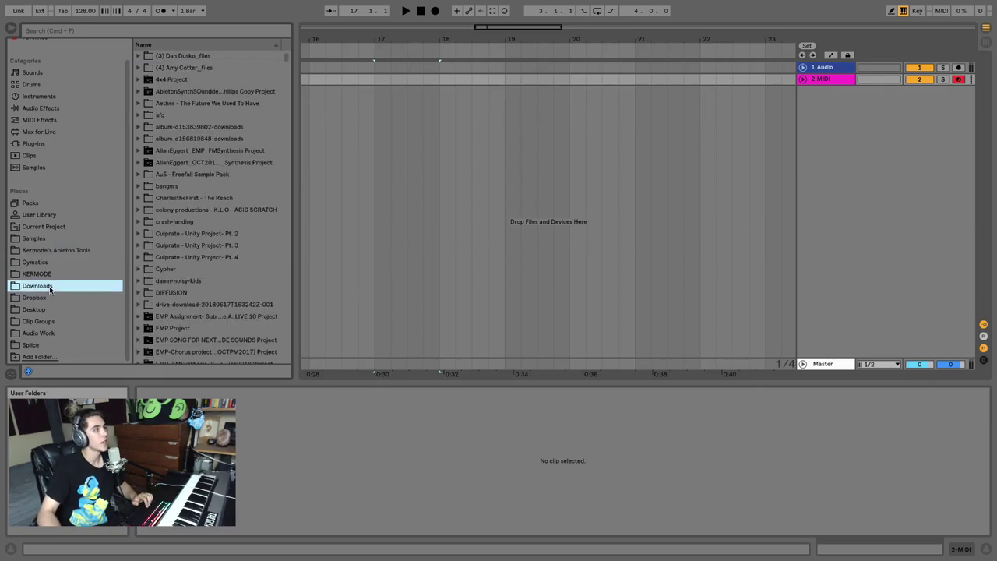
scroll(193, 312, down, 4)
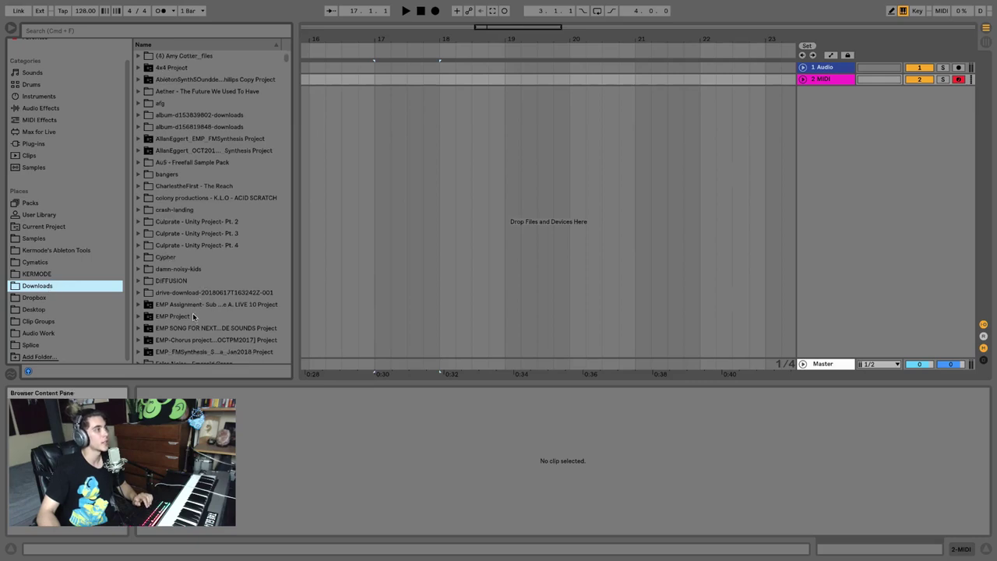
click(38, 299)
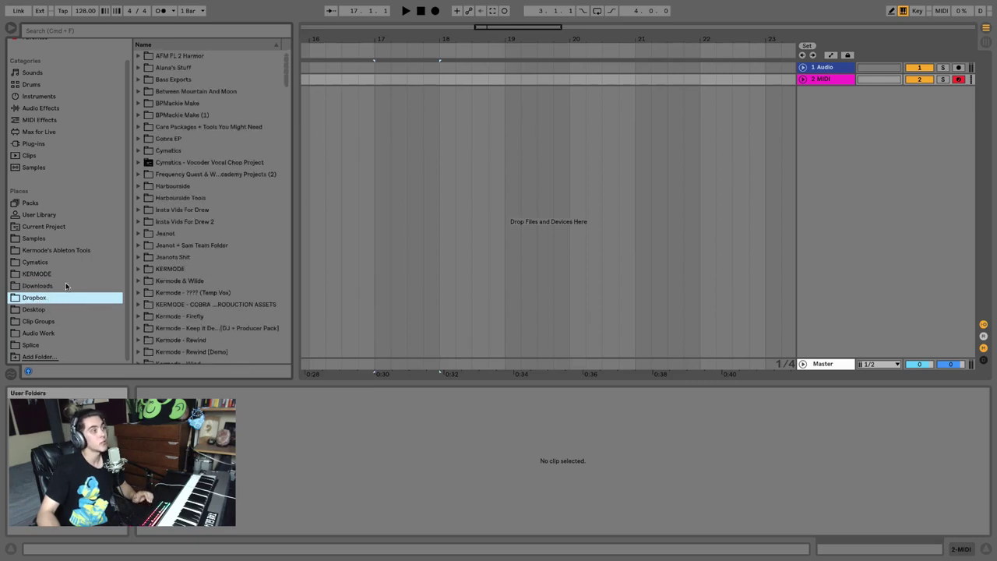
View the contents of the Desktop, Clip Groups, Audio Work and Splice folders, and show the User Library.
click(42, 310)
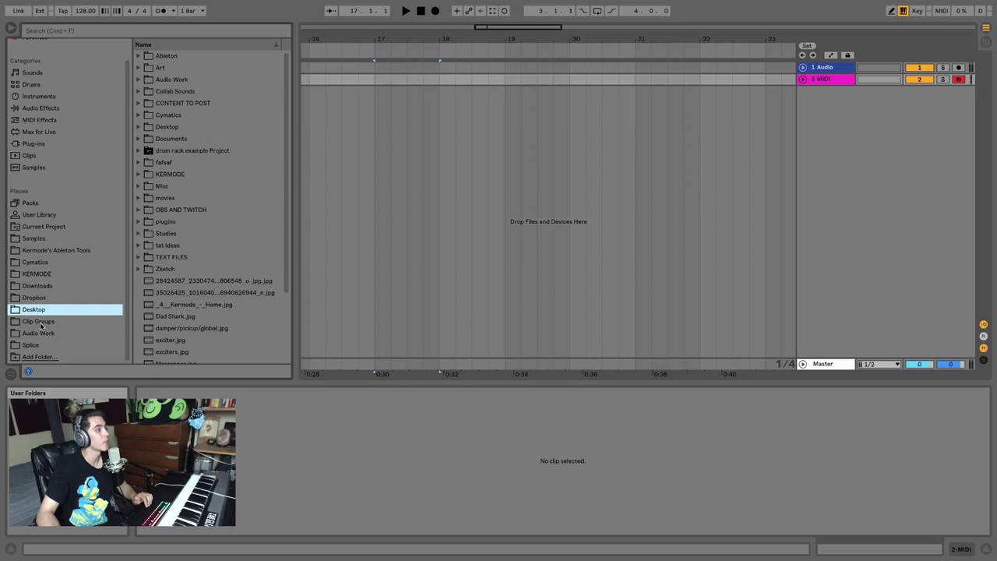
click(48, 321)
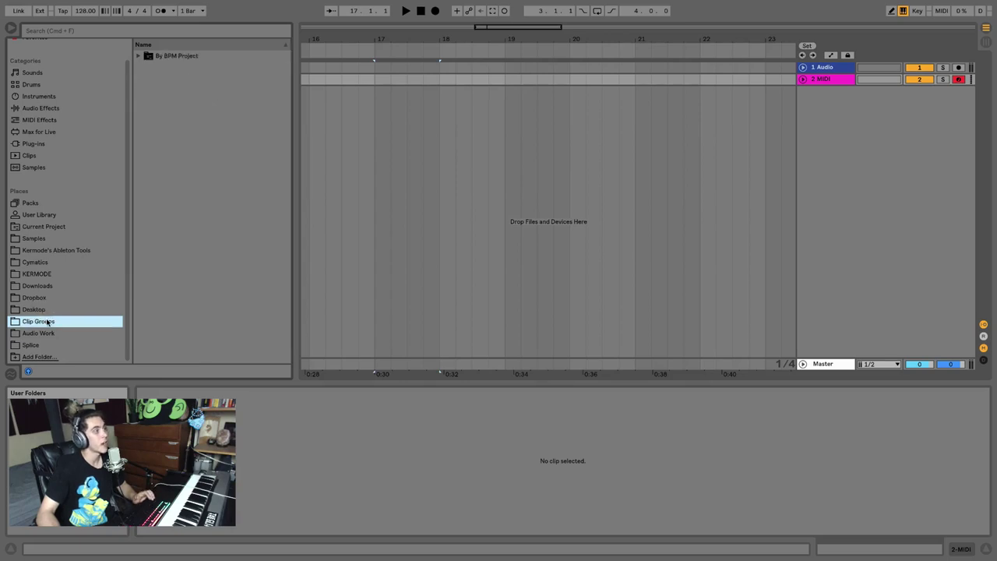
click(41, 335)
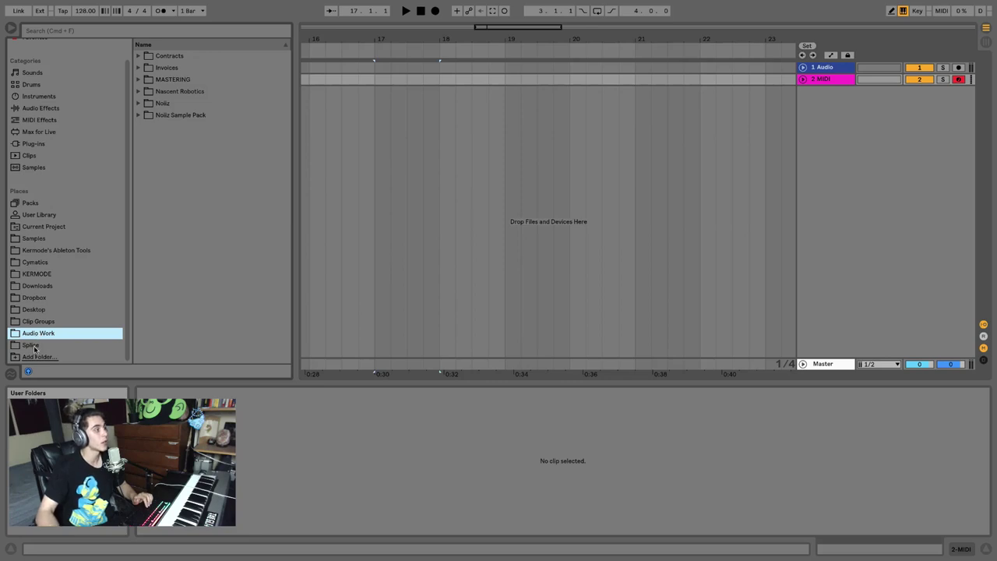
click(35, 345)
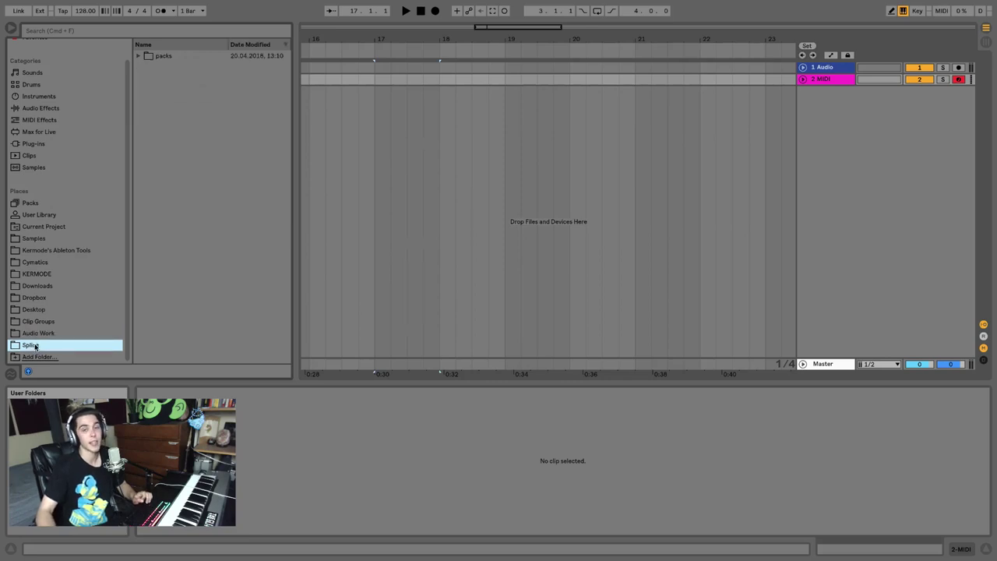
click(43, 215)
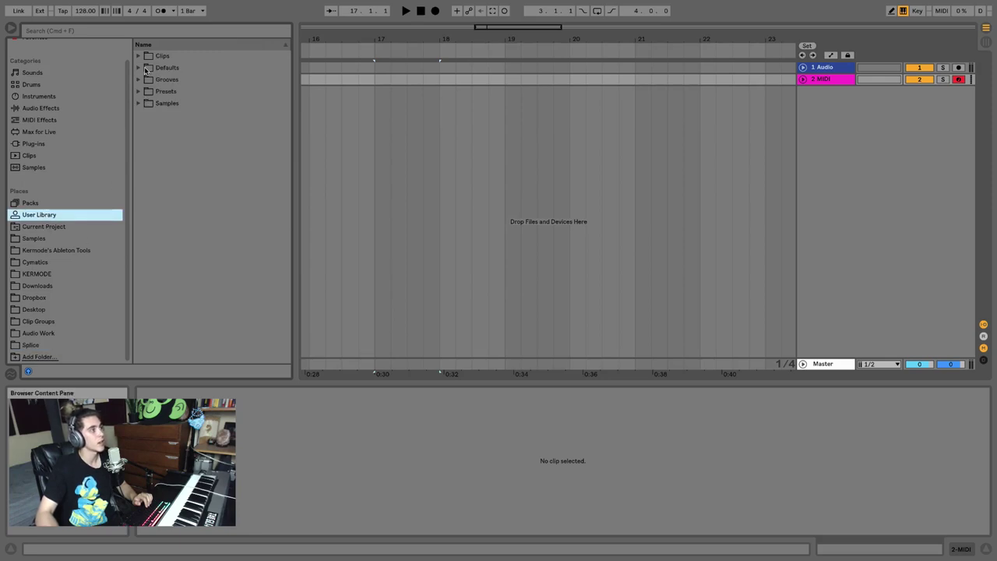
View the Presets folder in the User Library and the contents of Current Project under Places.
click(146, 104)
click(138, 92)
click(137, 91)
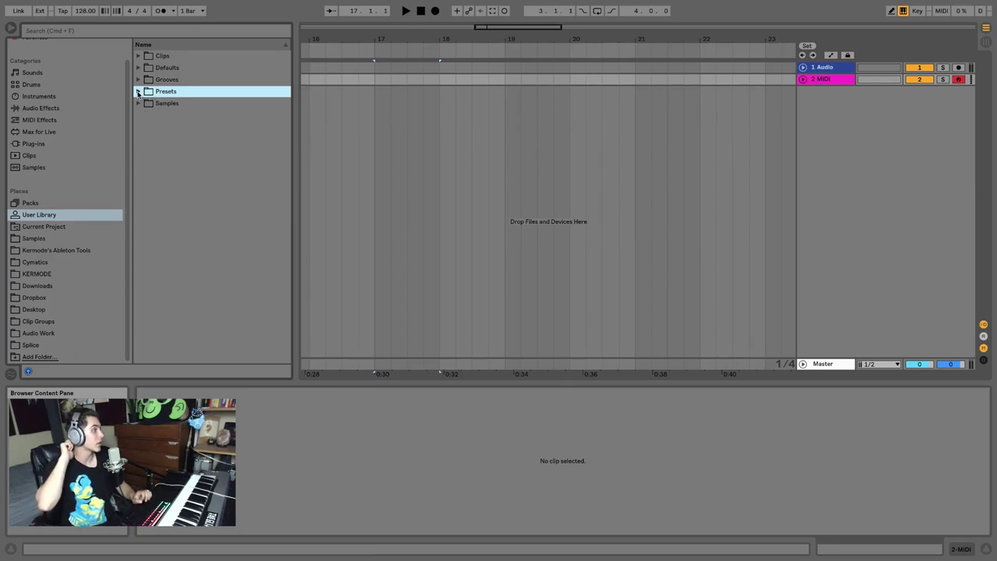
click(55, 226)
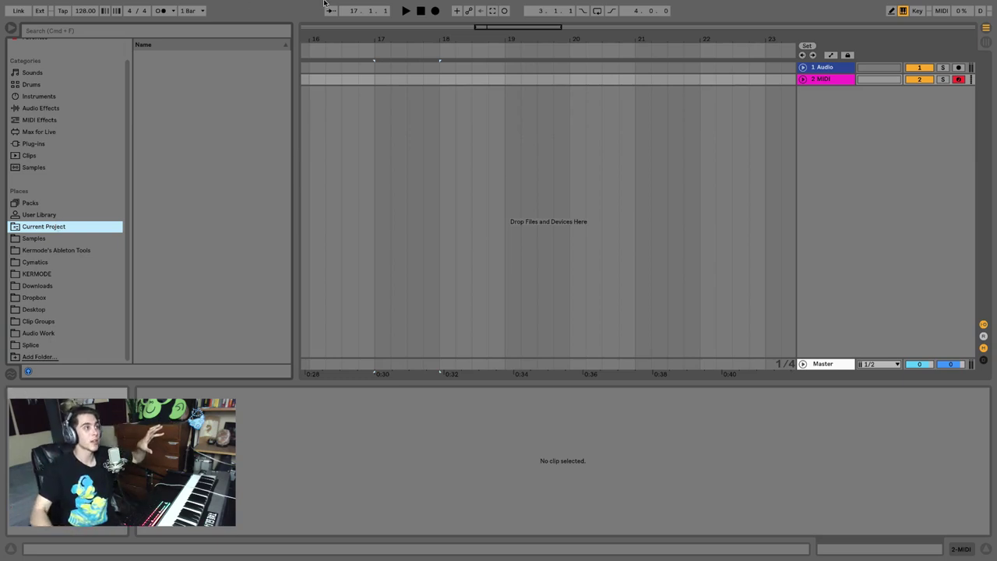
mouse_move(487, 22)
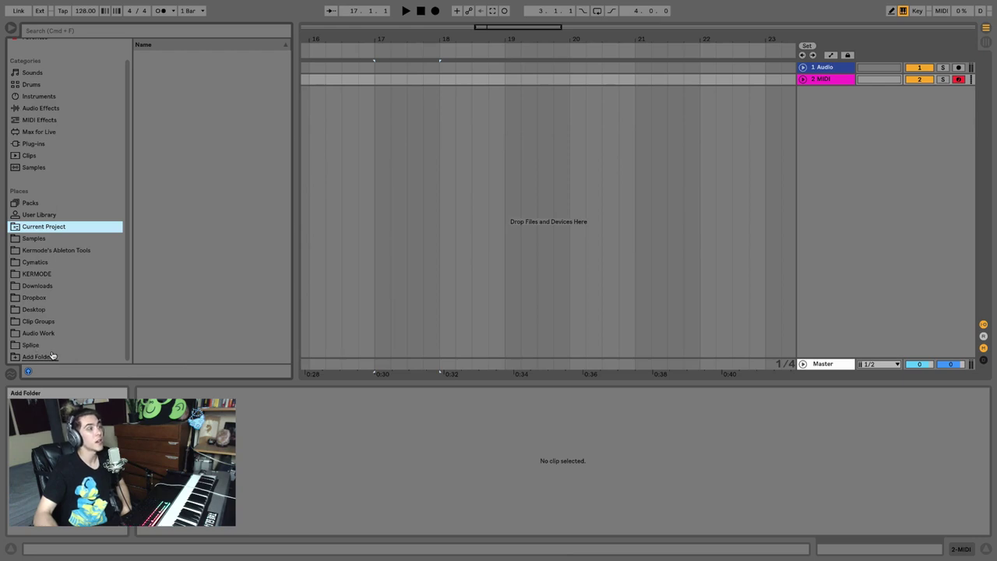
scroll(50, 340, up, 1)
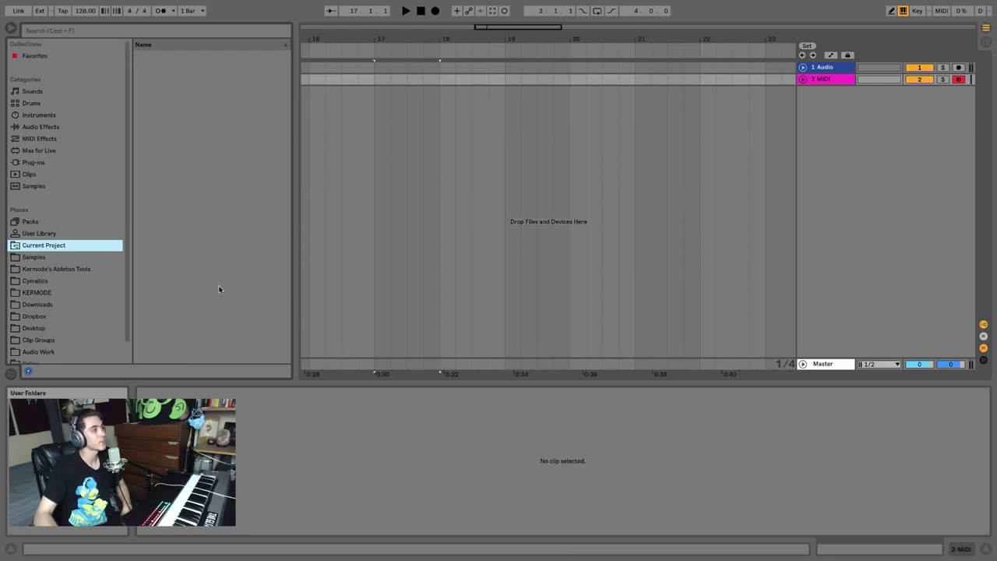
Add Bass 2 (E).wav from the Bass folder in Kermode's Ableton Tools to the Favorites collection and show that collection.
click(32, 271)
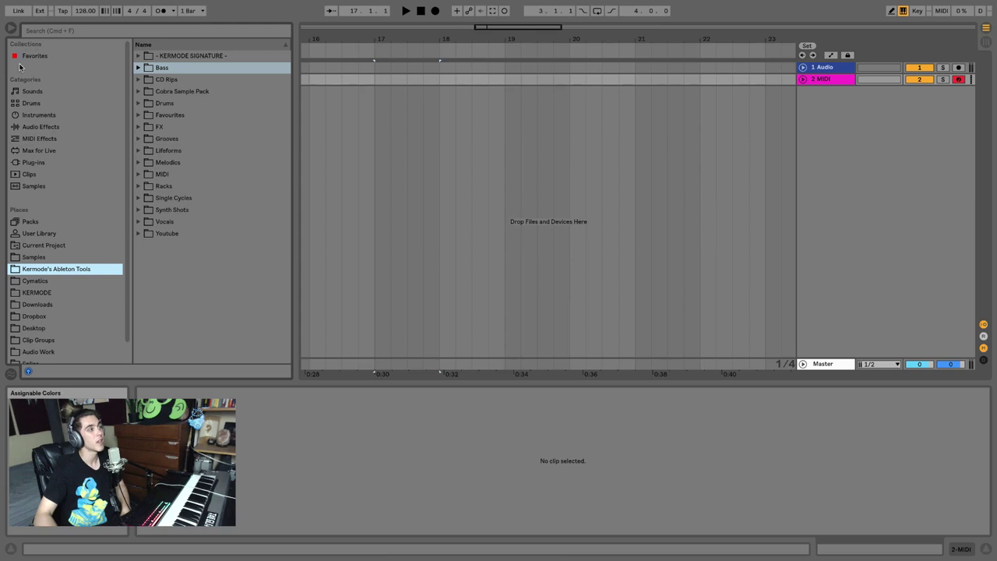
click(137, 68)
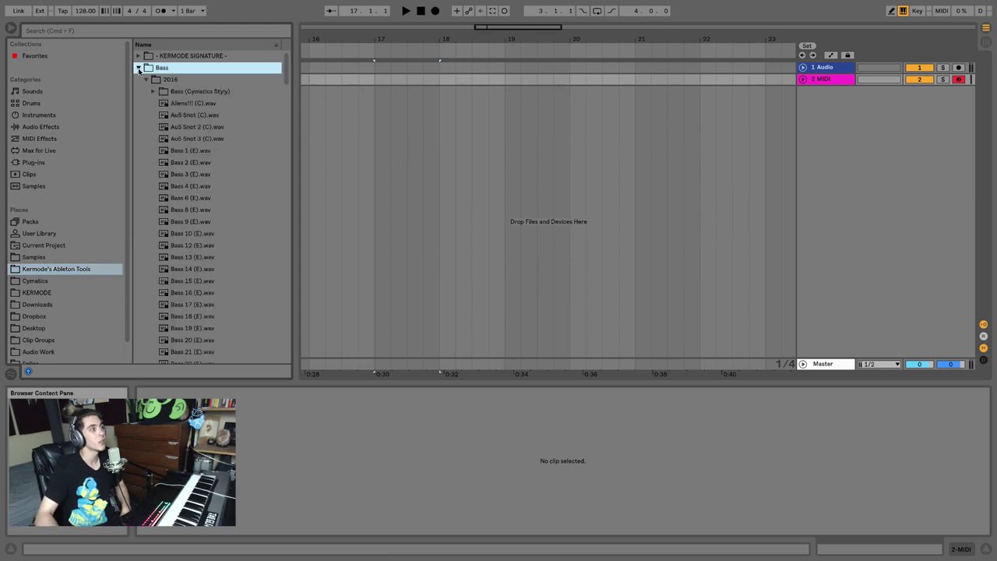
right_click(176, 163)
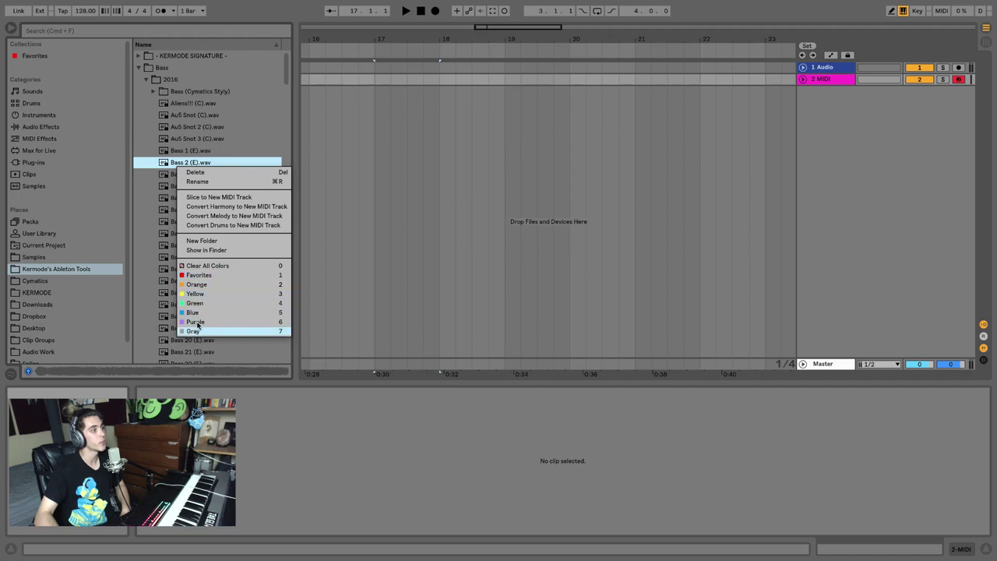
click(199, 275)
click(44, 58)
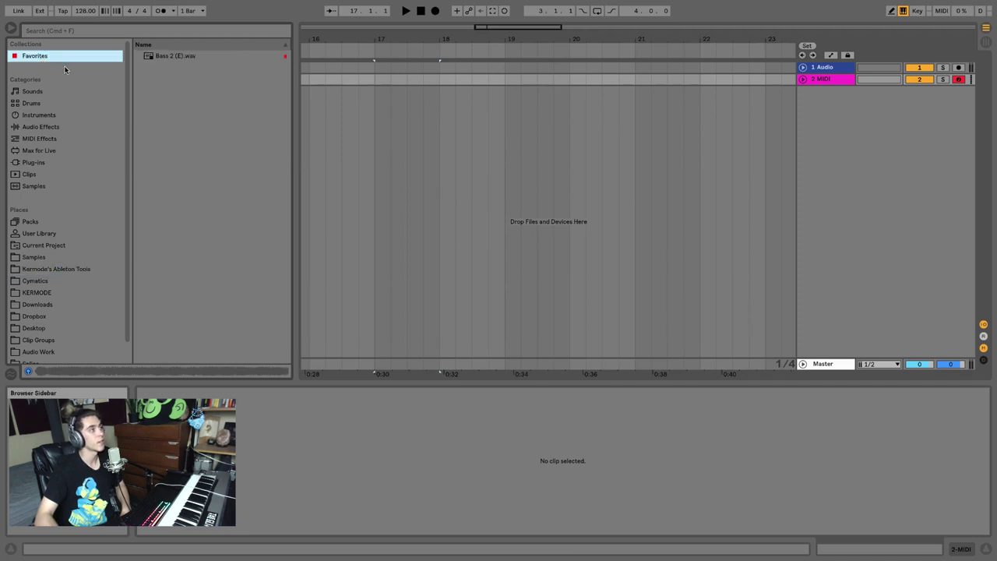
Collapse the Bass folders, assign the MIDI folder in Kermode's Ableton Tools to the Yellow collection, and show that collection.
click(52, 269)
click(145, 79)
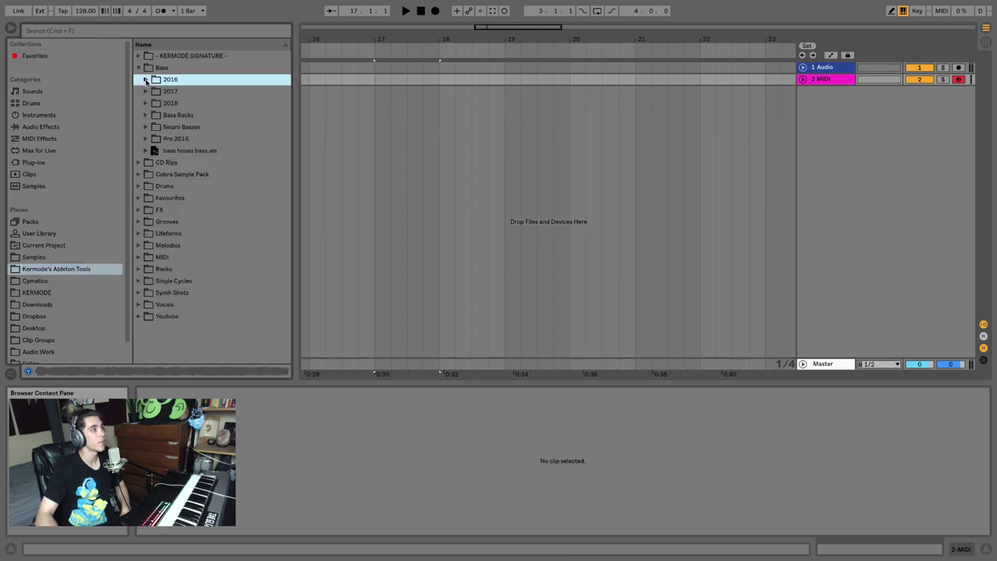
click(139, 68)
right_click(158, 174)
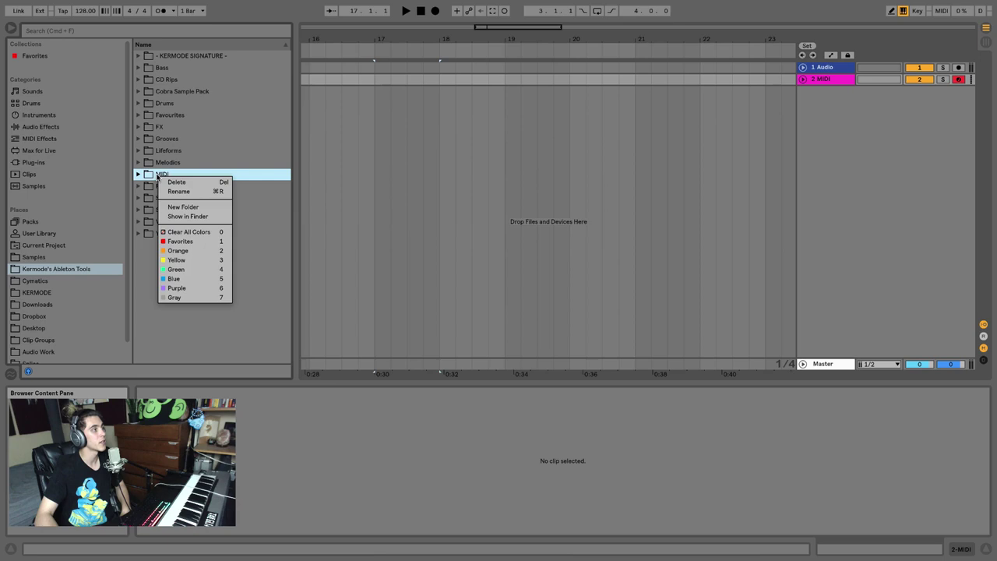
click(178, 261)
click(34, 68)
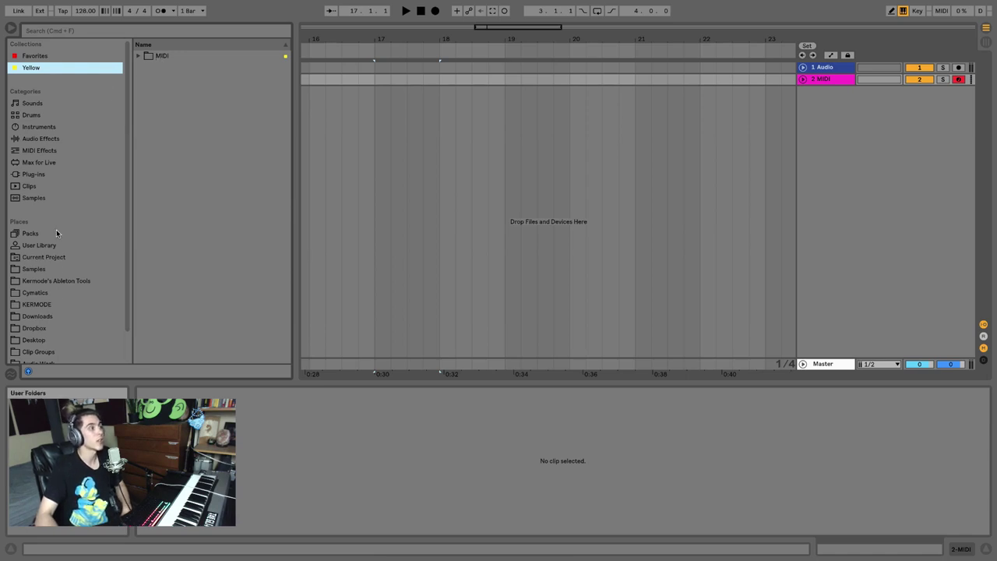
Open and enlarge the Groove Pool to view its groove settings, and hide it again.
scroll(55, 285, down, 2)
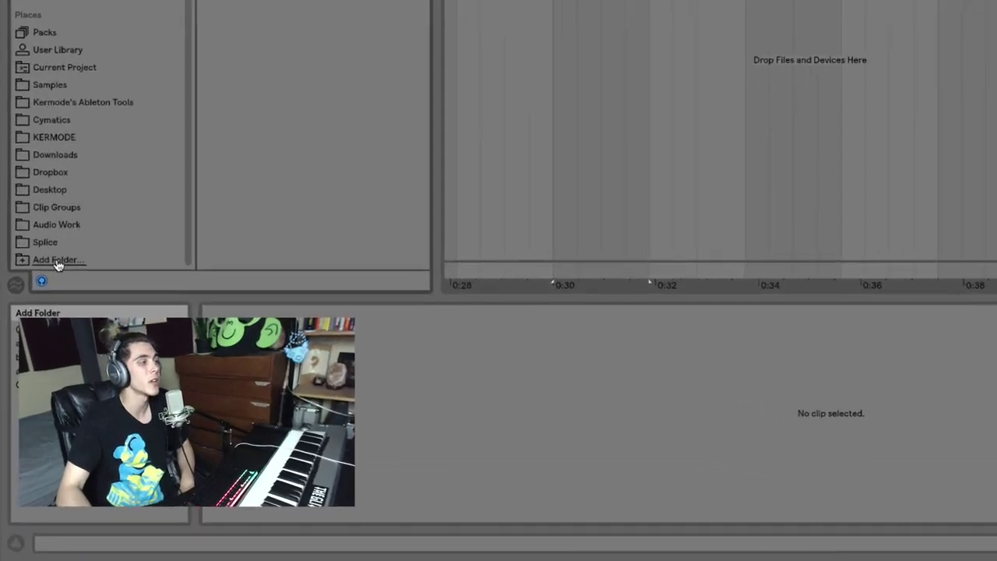
click(19, 285)
click(18, 287)
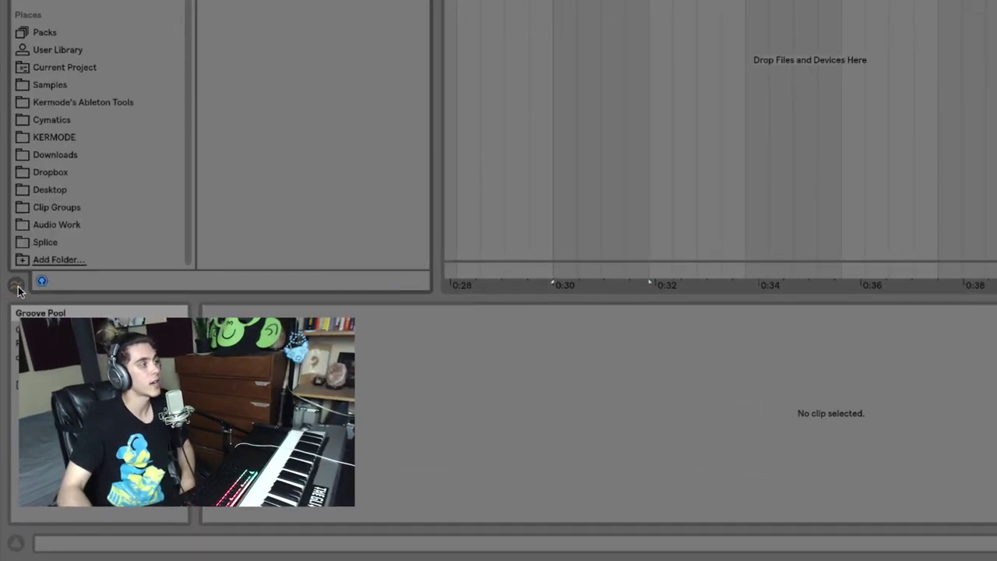
click(17, 286)
click(17, 286)
click(17, 286)
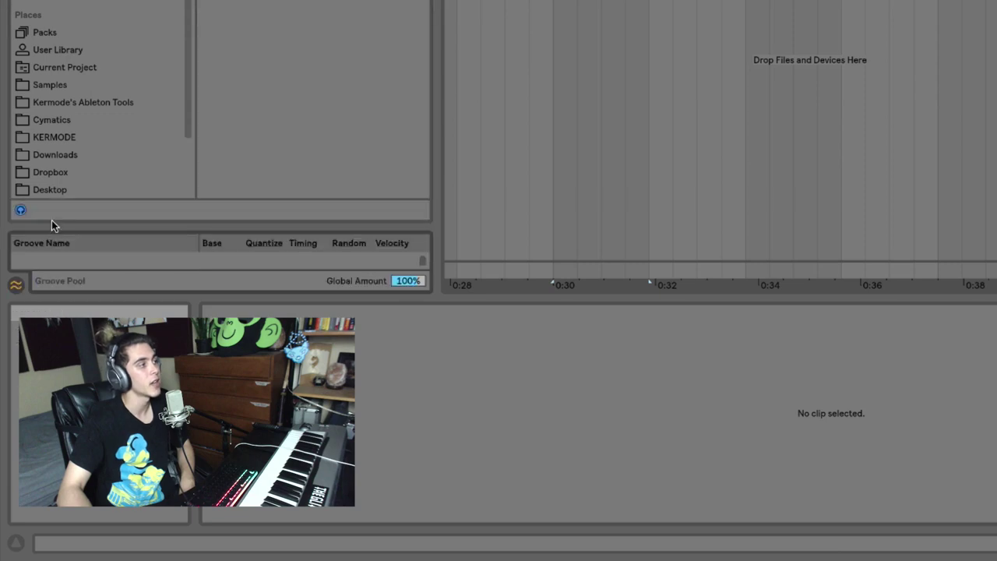
drag(51, 220, 49, 74)
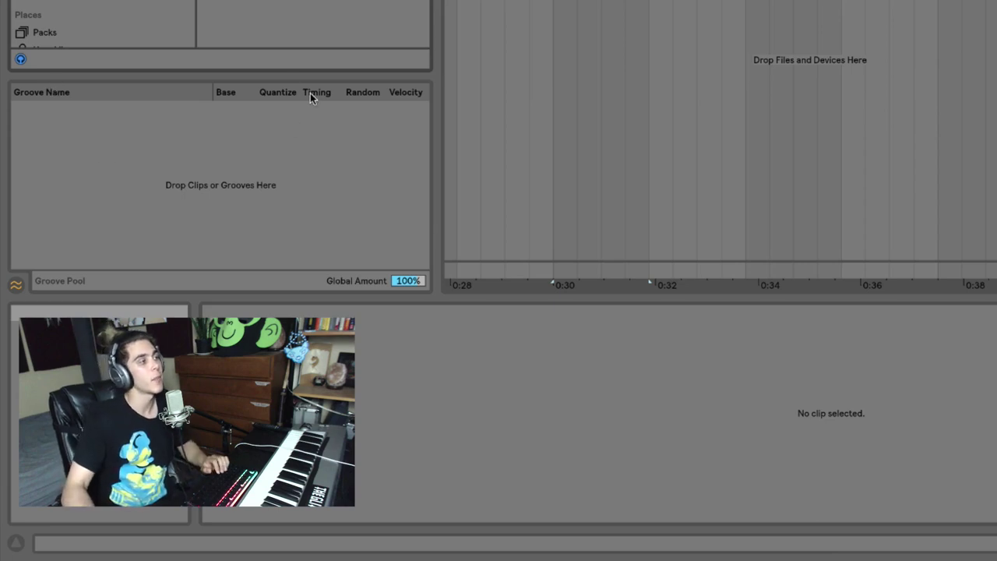
click(15, 286)
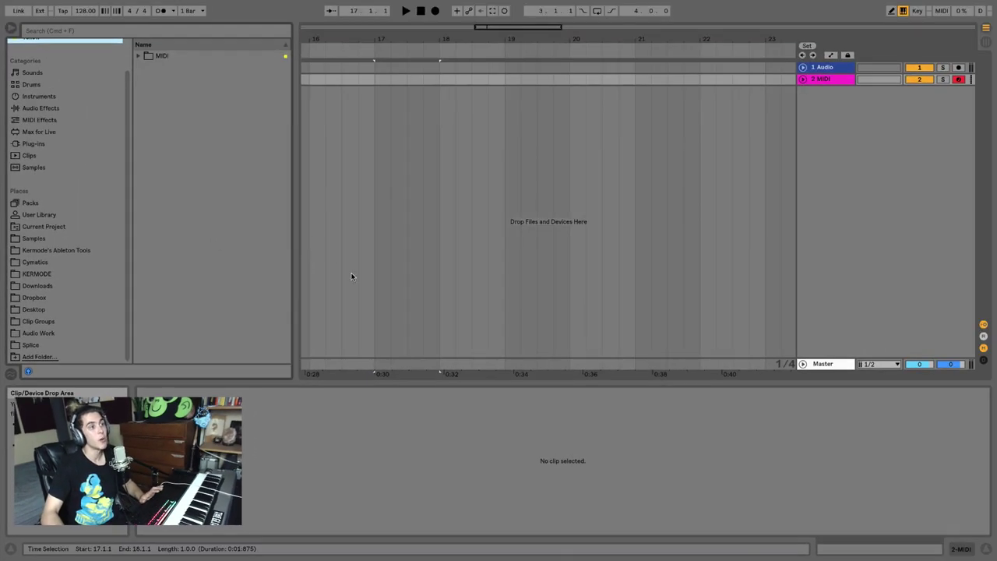
Place Kick 11.wav from the Drums > Kicks folder of Kermode's Ableton Tools on the second track at bar 18.
click(397, 250)
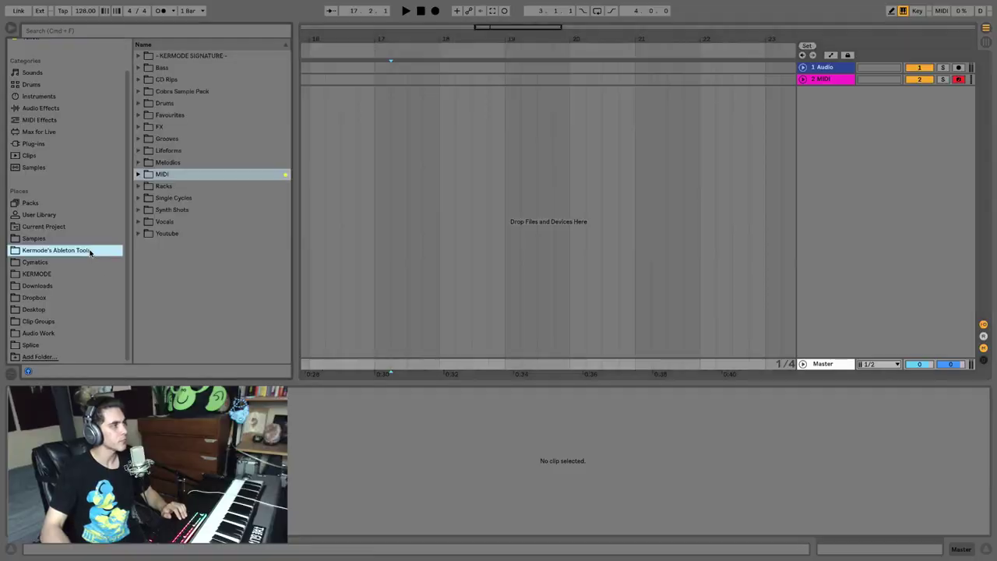
click(138, 102)
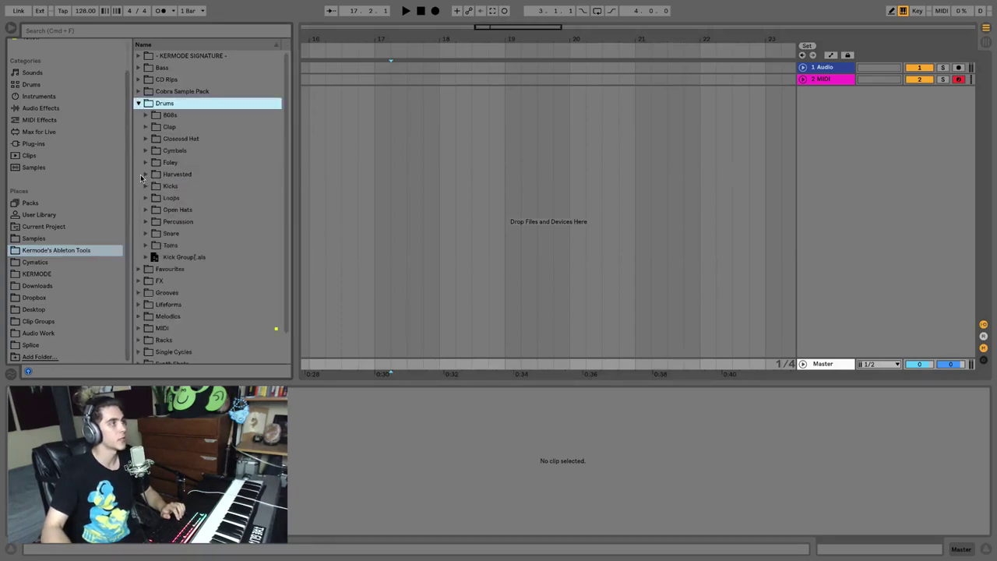
click(146, 186)
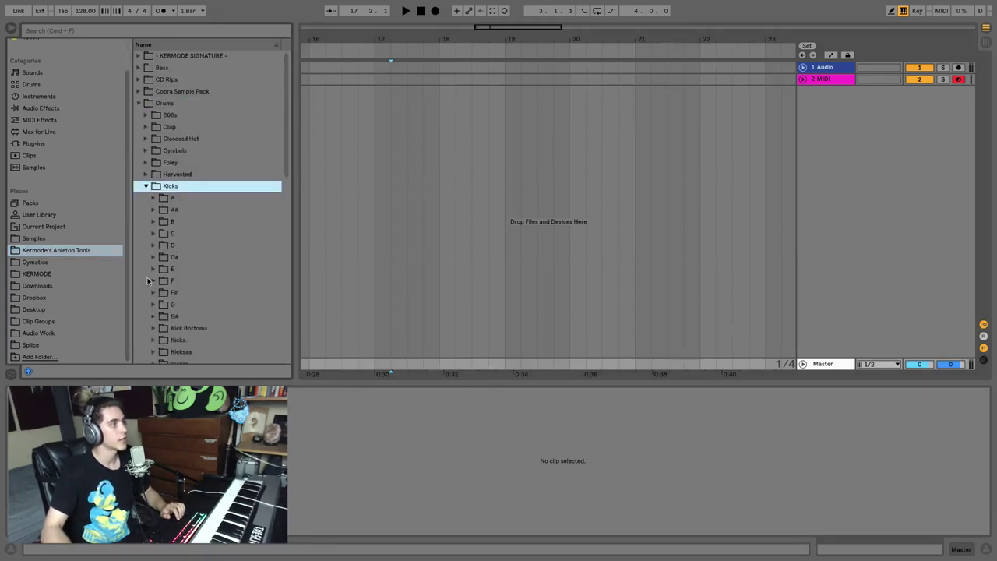
scroll(152, 303, down, 5)
click(171, 317)
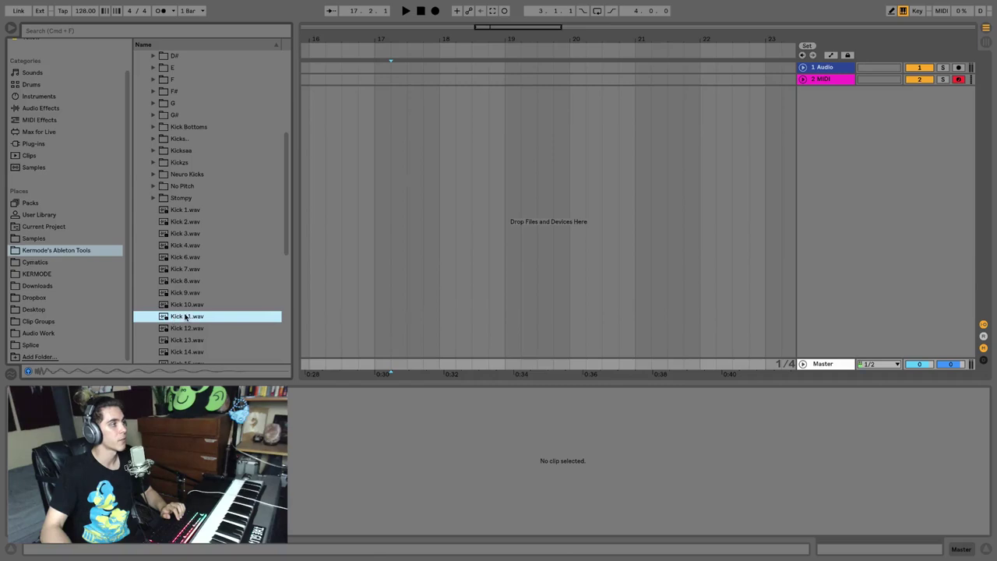
drag(185, 317, 440, 79)
scroll(517, 80, up, 4)
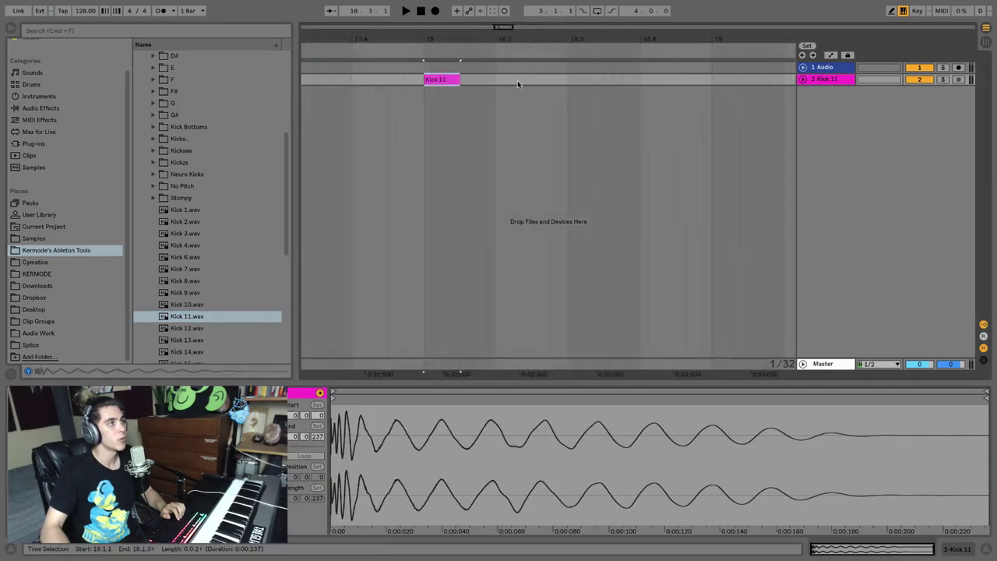
Unfold the second track and duplicate the Kick 11 clip three times to put a kick on every beat of bar 18.
click(802, 80)
drag(493, 107, 420, 113)
key(ctrl+d)
key(ctrl+d)
key(ctrl+d)
Play the four-kick pattern twice from the start of bar 18 and stop playback.
click(416, 106)
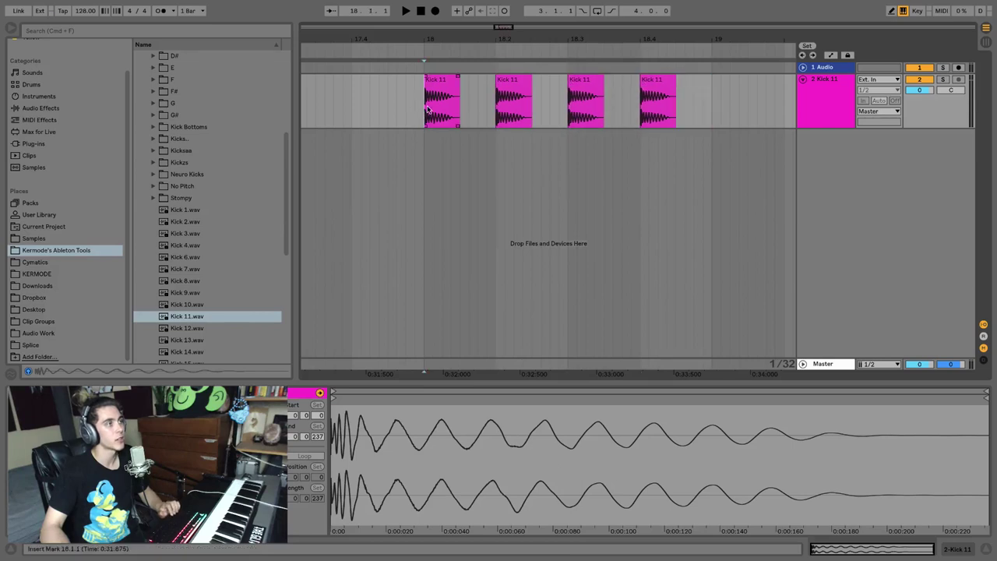
click(406, 11)
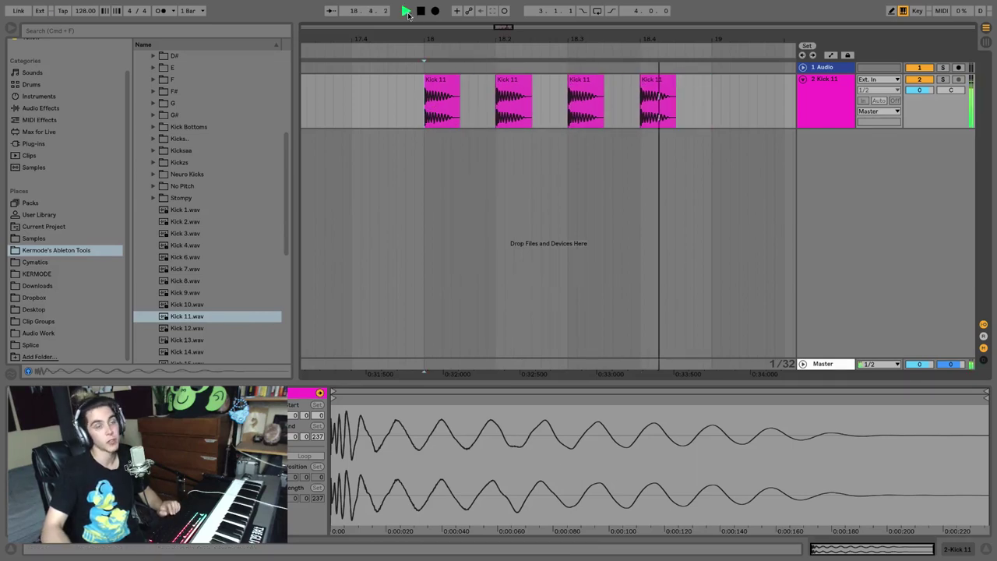
key(space)
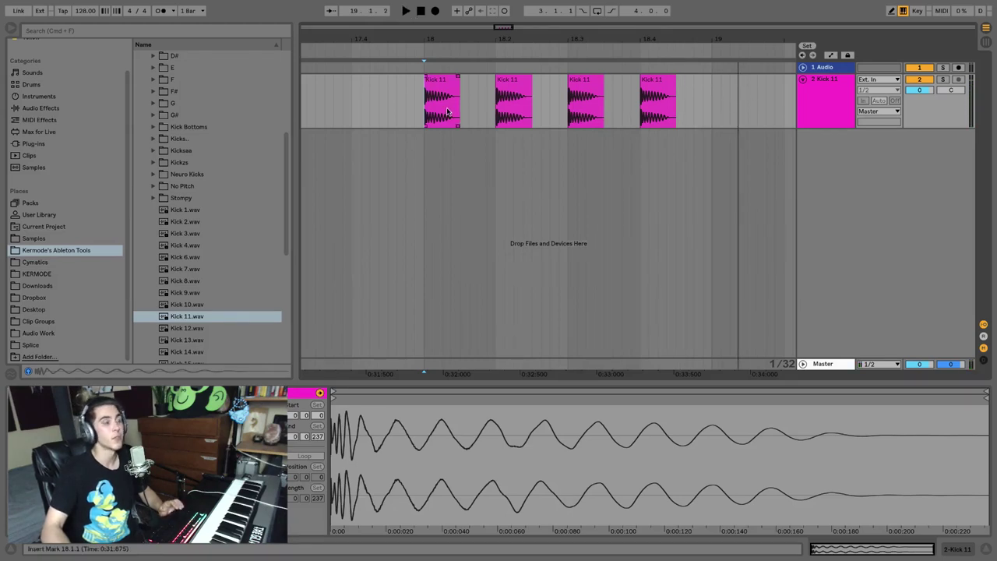
key(space)
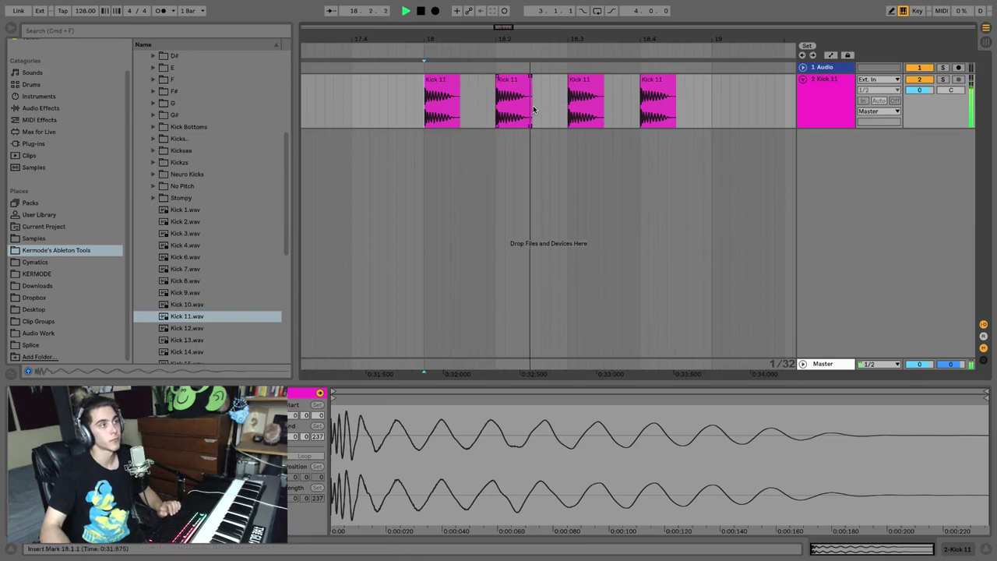
key(space)
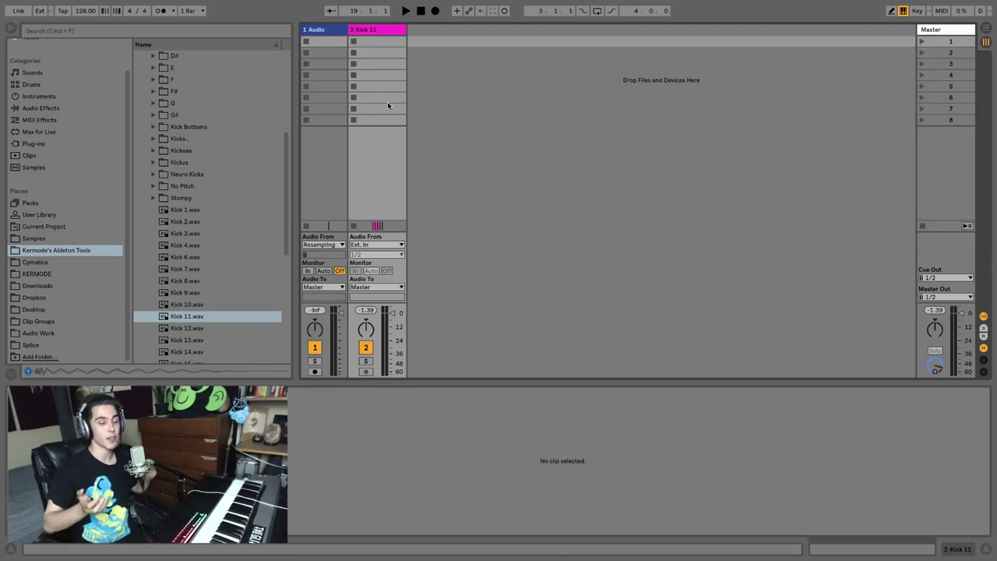
Delete all four Kick 11 clips from the Arrangement View and return to Session View.
key(Tab)
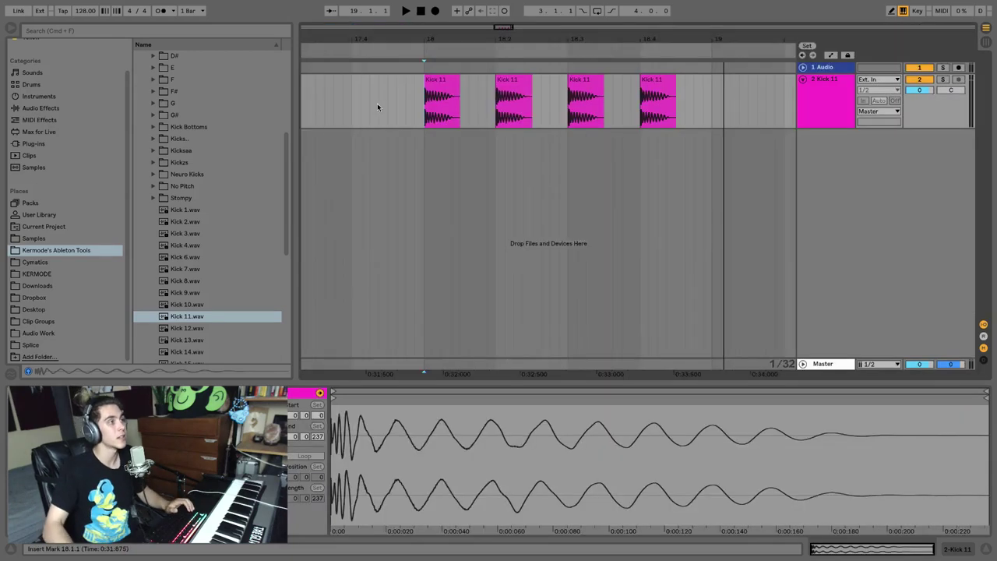
drag(377, 103, 692, 126)
key(Tab)
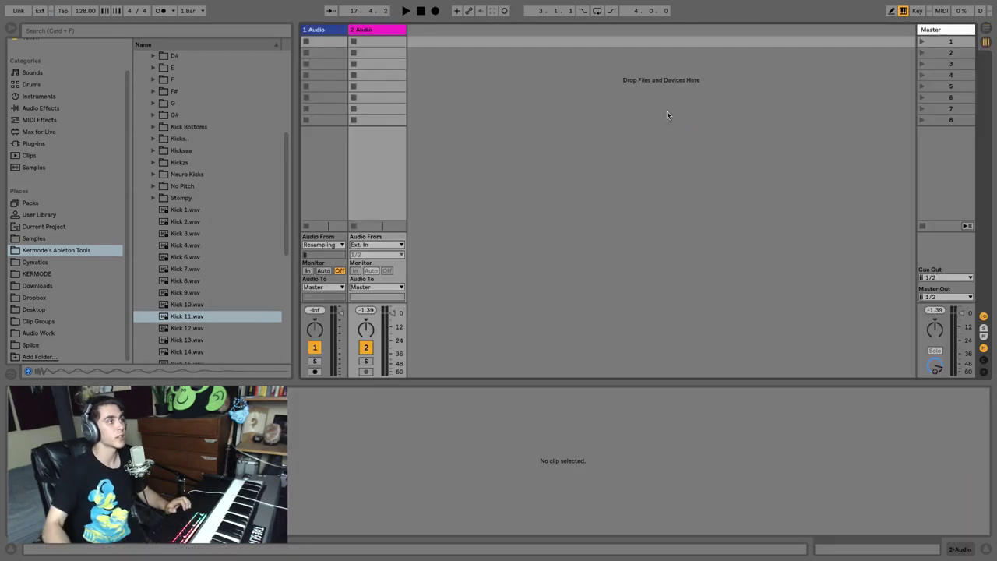
Load Kick 11.wav and Kick 16.wav into the first two clip slots of the second track.
drag(179, 320, 377, 43)
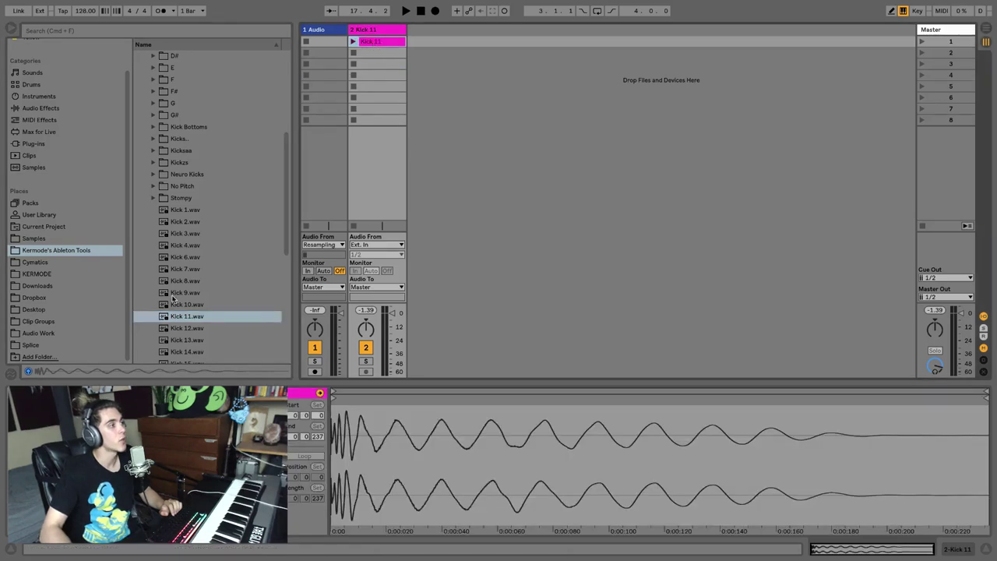
scroll(173, 299, down, 3)
drag(187, 316, 383, 56)
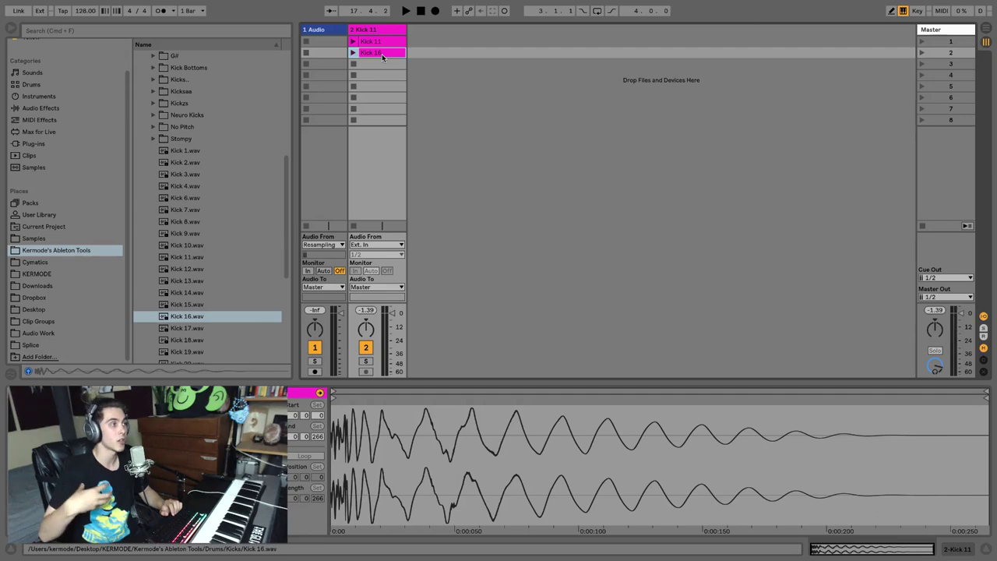
Load the 606 Gnarly Crunch-180-Beat 1 and Beat 4 clips from the Clips category into two slots of a new track.
click(28, 155)
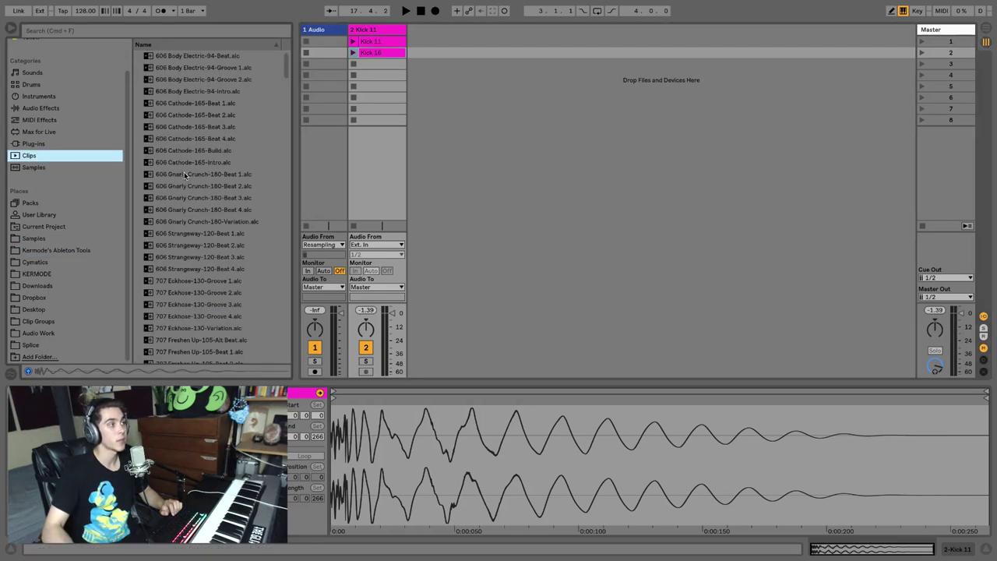
drag(202, 174, 420, 41)
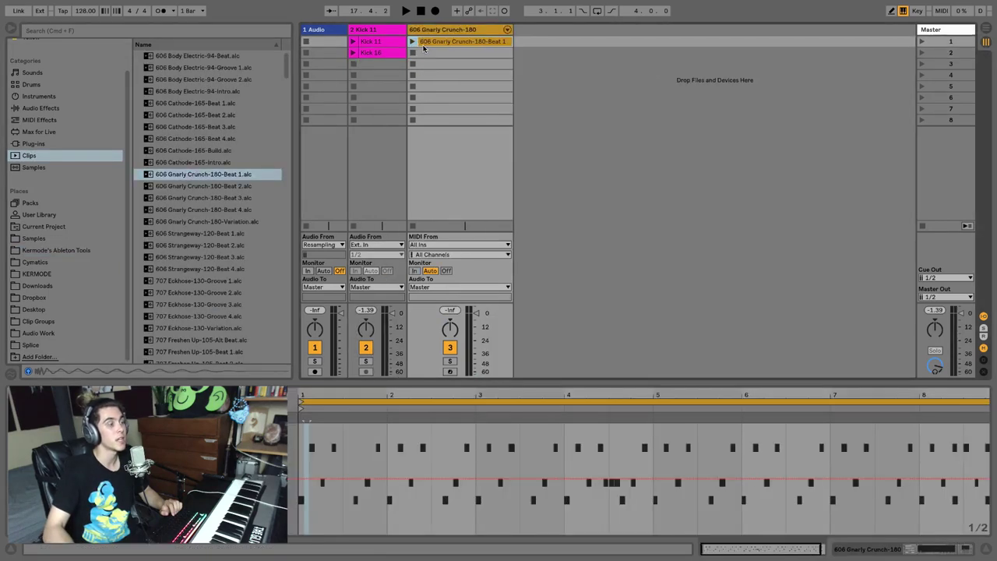
drag(203, 210, 445, 56)
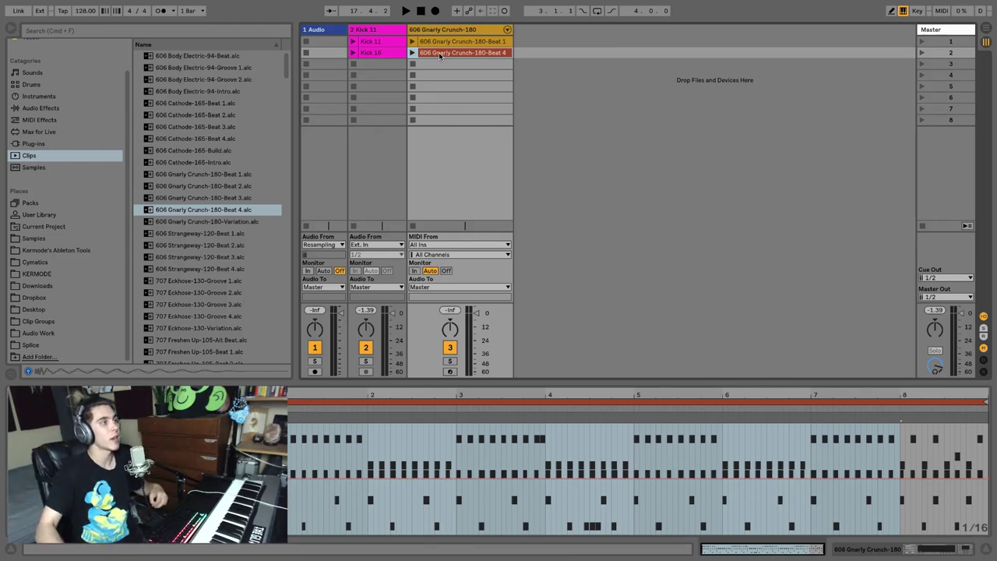
Load the 606 Strangeway-120-Beat 2, 707 Eckhose-130-Groove 3 and 707 Freshen Up-105-Beat 1 clips onto separate new tracks.
drag(193, 246, 571, 40)
drag(184, 305, 658, 42)
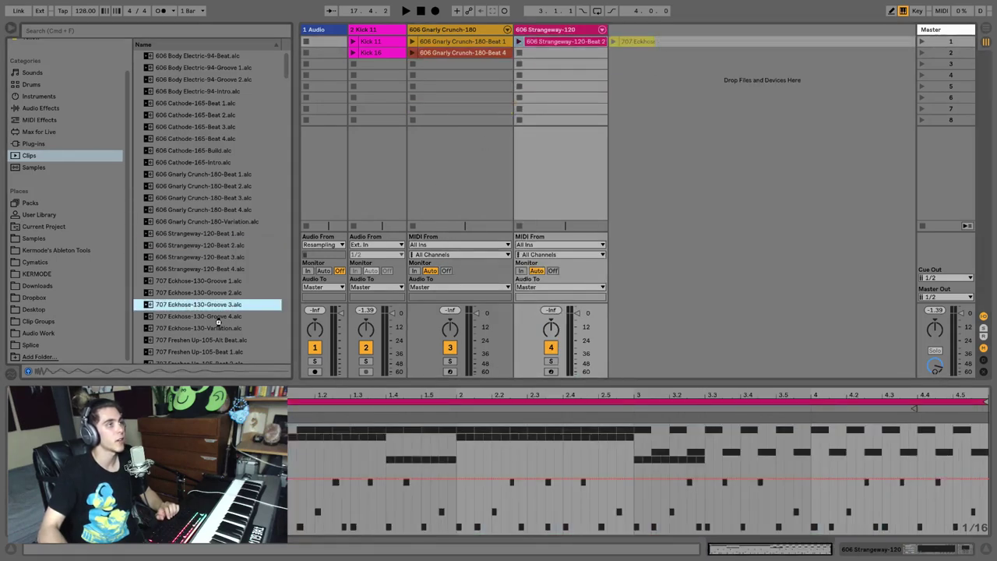
drag(199, 351, 751, 40)
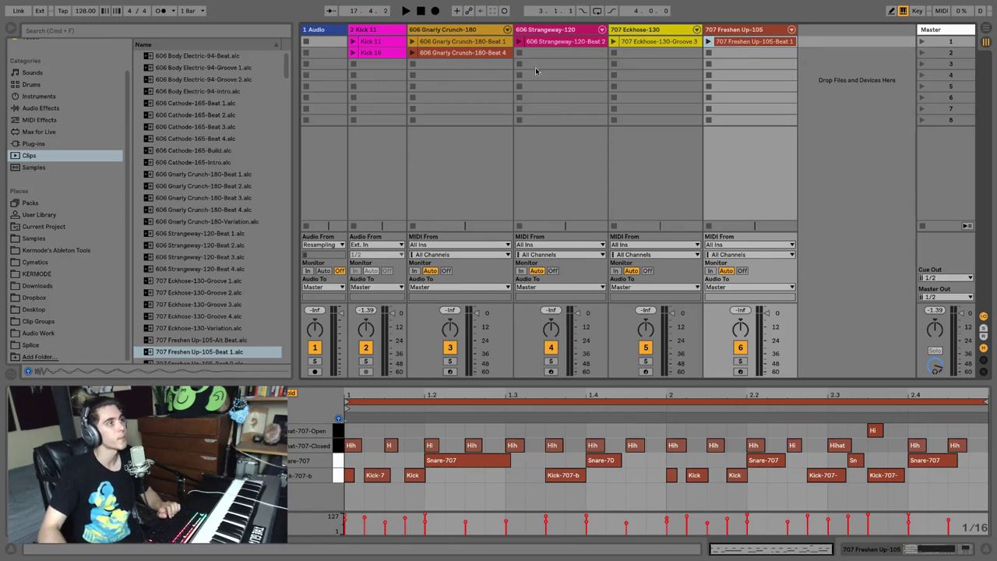
Launch the 606 Strangeway-120-Beat 2 and 707 Freshen Up-105-Beat 1 clips together, then stop the 707 Freshen Up track.
click(541, 42)
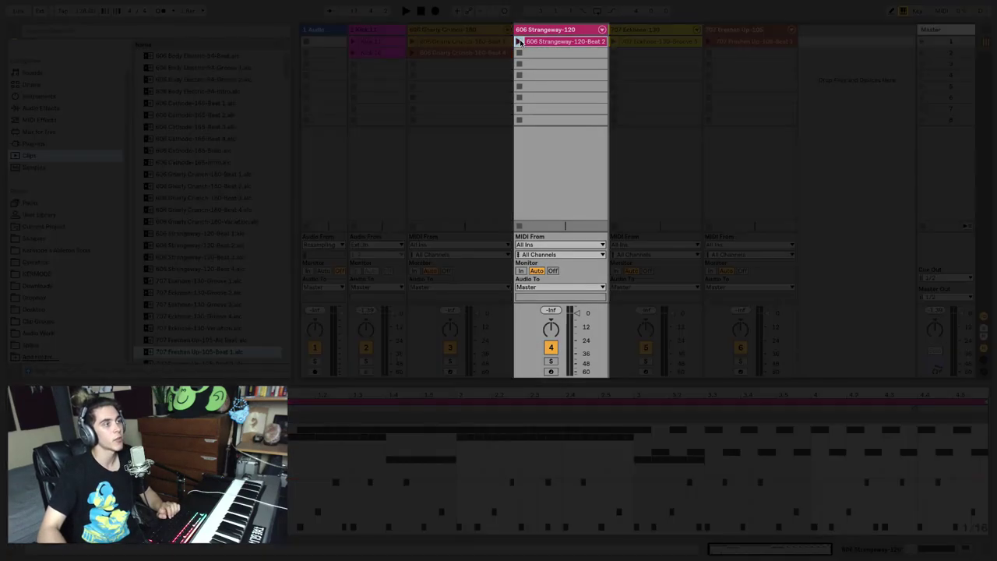
click(519, 41)
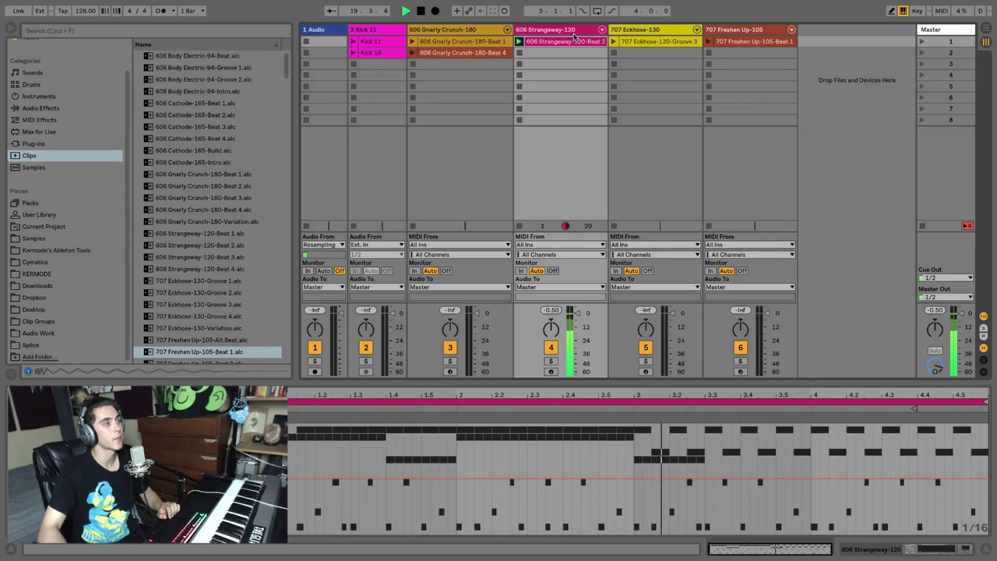
click(708, 41)
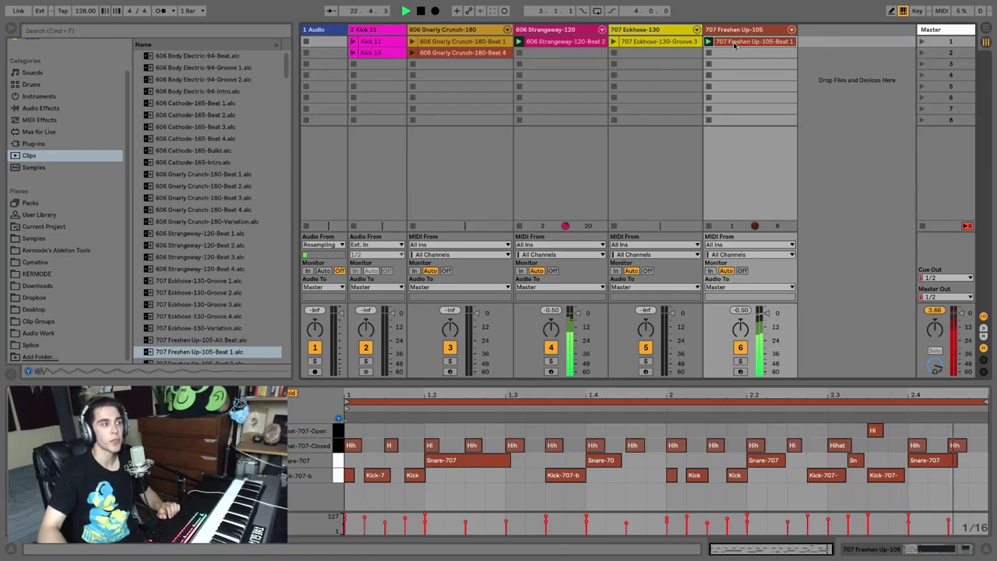
click(709, 225)
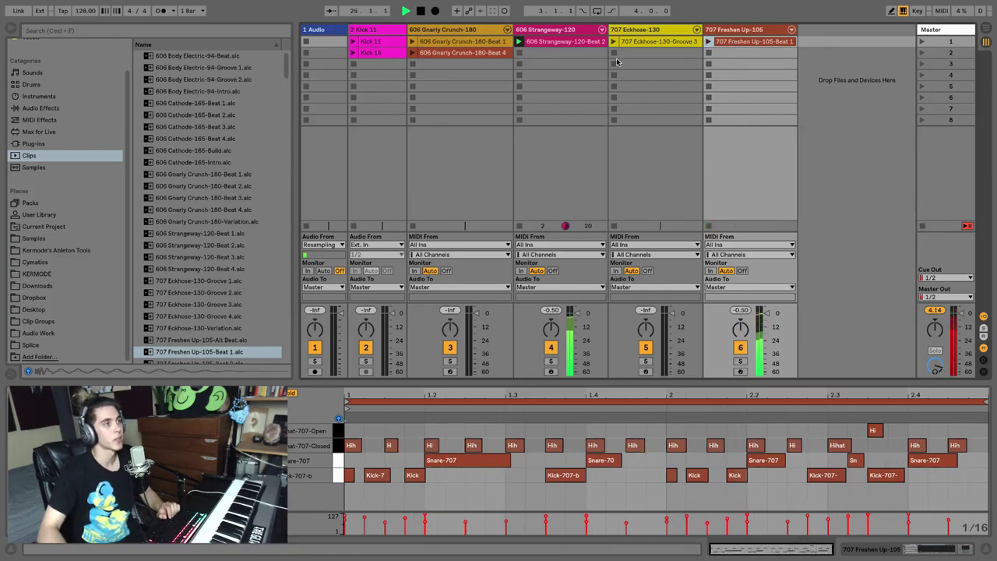
Launch 606 Gnarly Crunch-180-Beat 1, compare it with the 606 Strangeway track using Solo, then stop both tracks' clips.
click(411, 41)
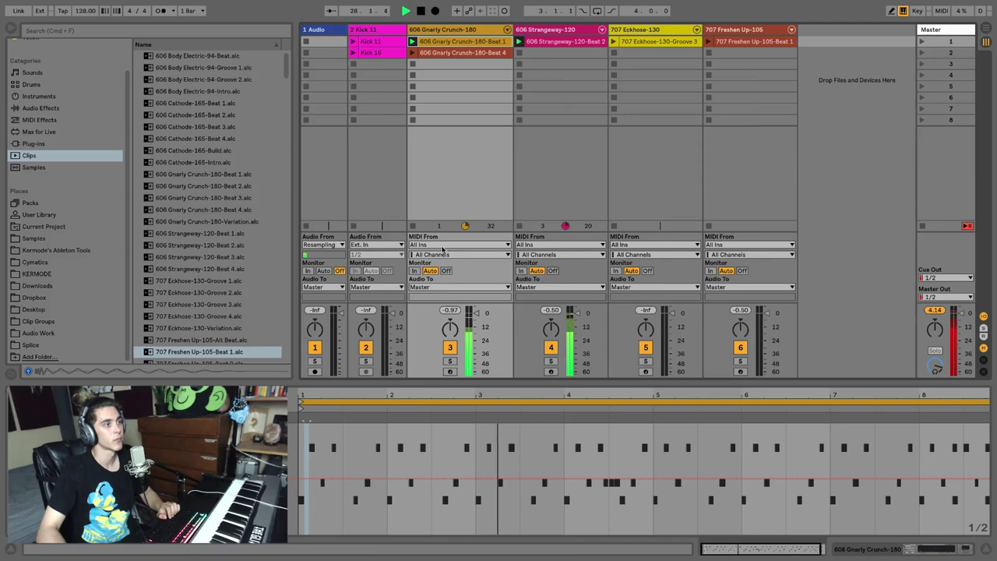
click(450, 362)
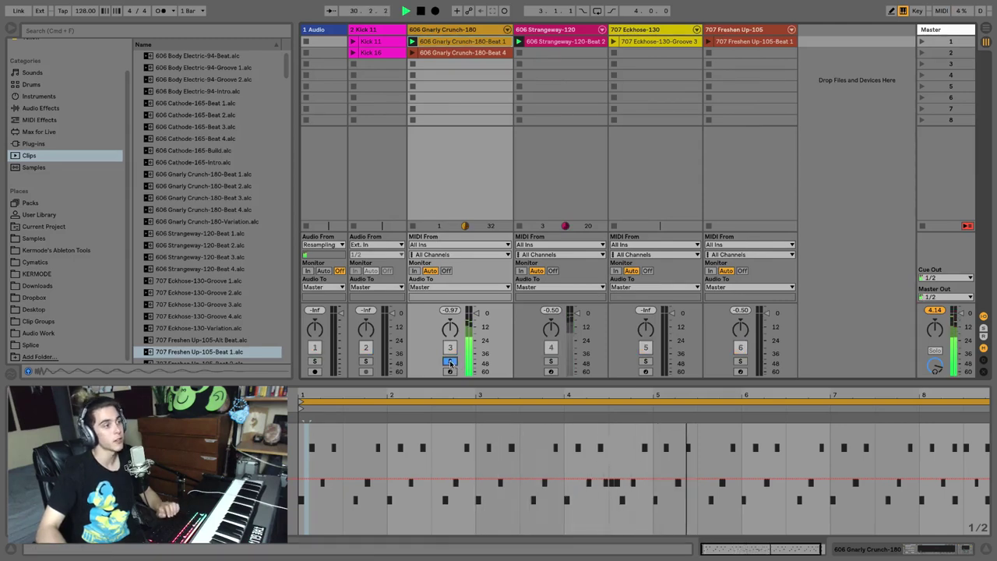
click(550, 361)
click(550, 361)
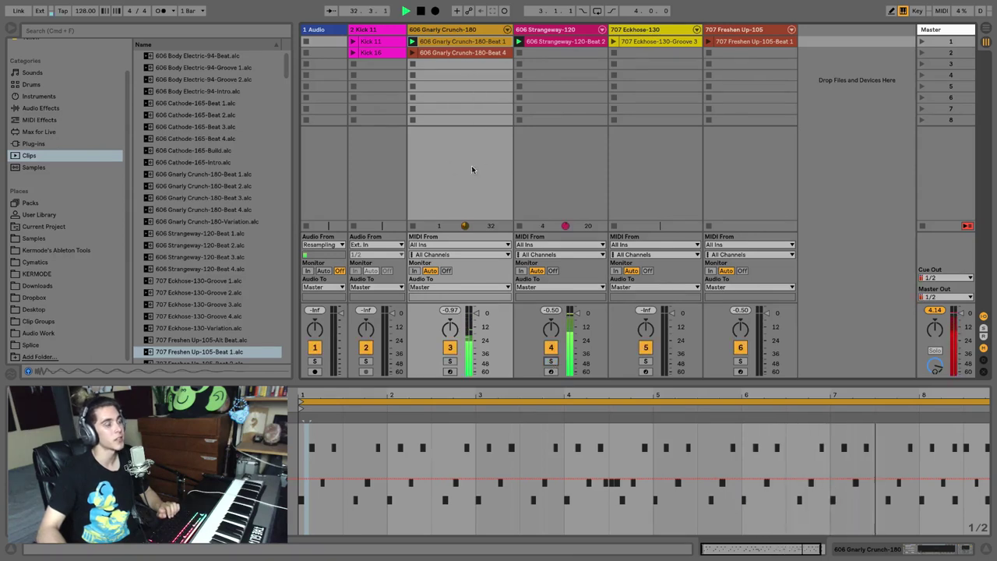
click(414, 120)
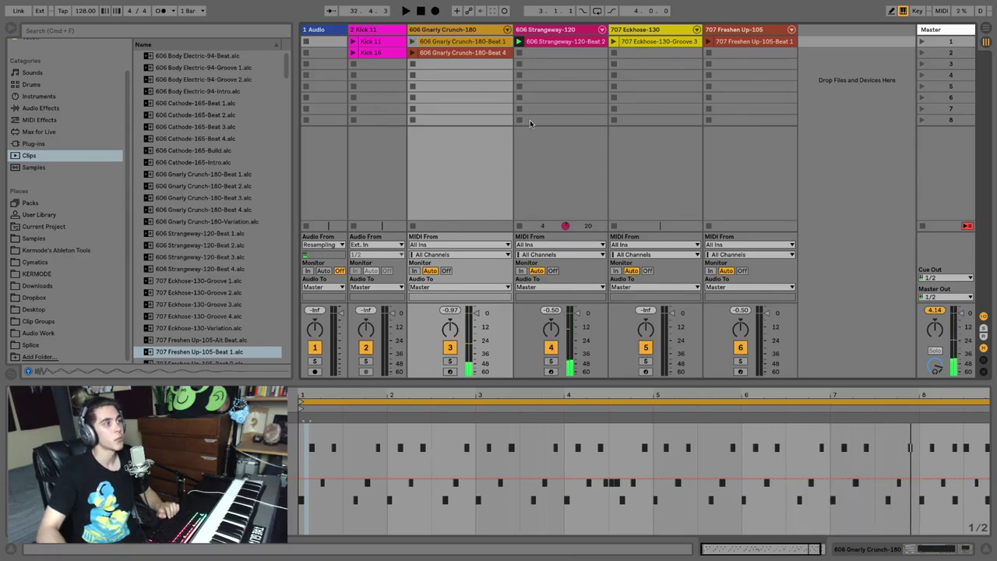
click(520, 120)
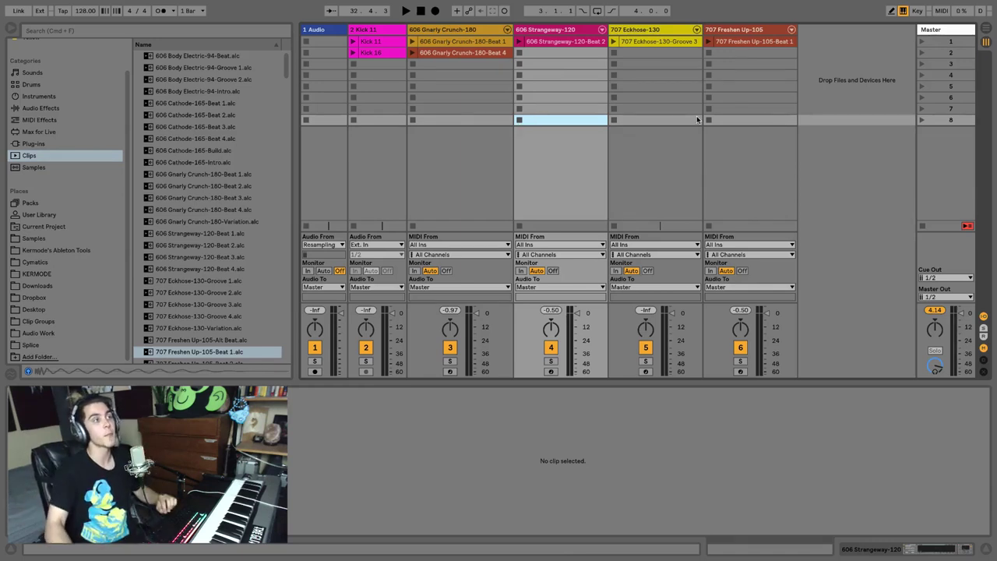
Compare the track layout by selecting tracks in Arrangement View and then the matching tracks in Session View.
click(985, 28)
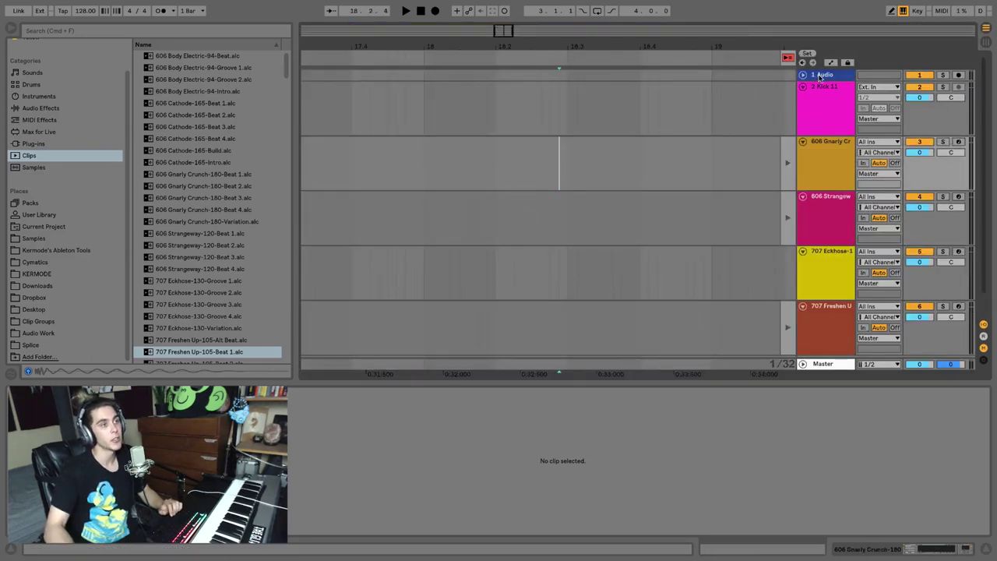
click(830, 205)
click(833, 294)
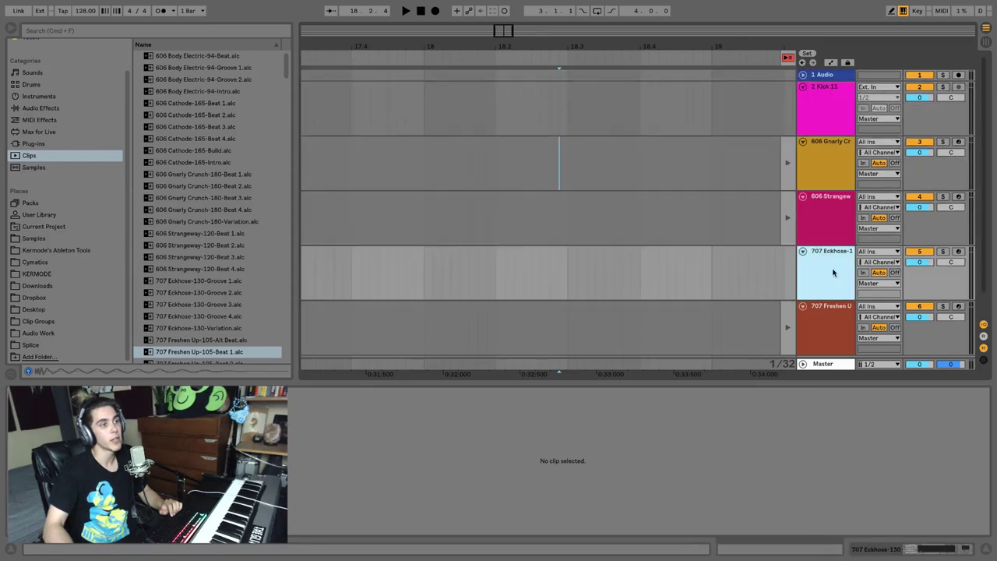
click(986, 40)
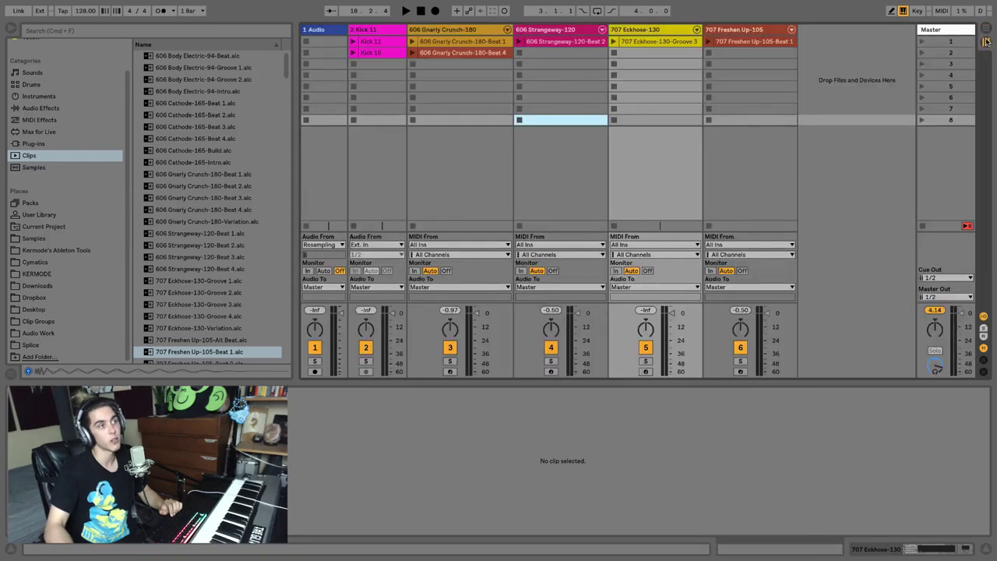
click(320, 33)
key(Right)
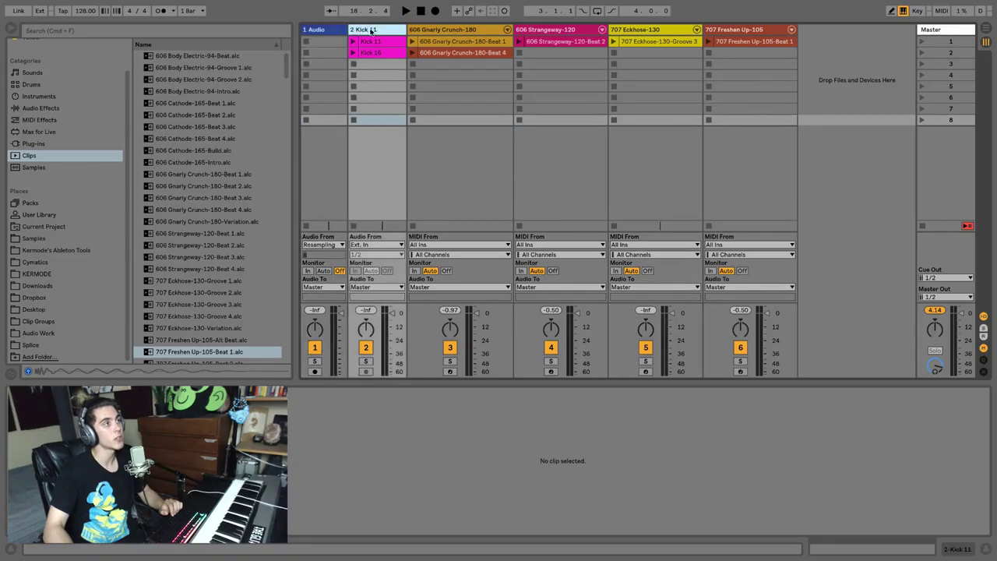
key(Right)
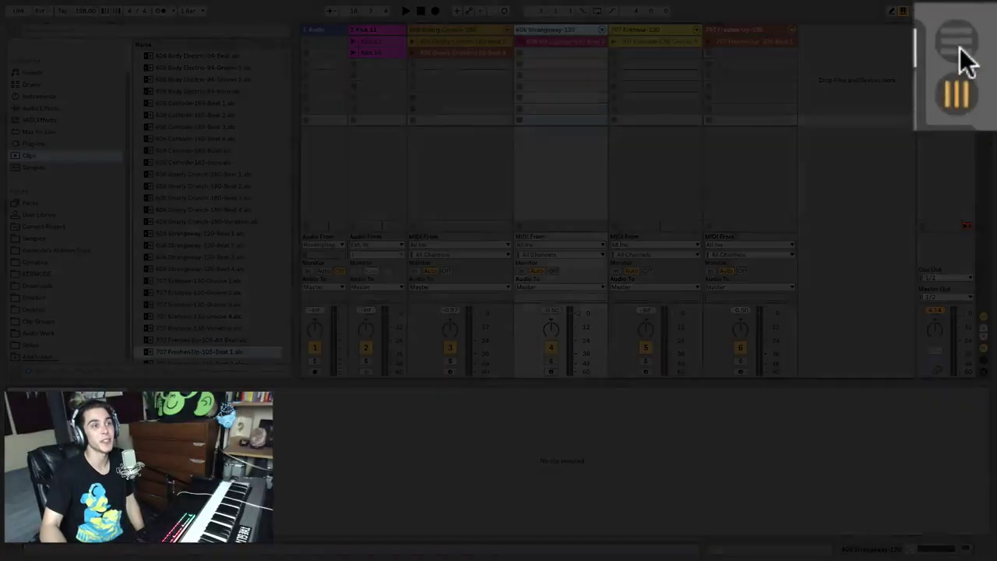
Toggle repeatedly between Arrangement View and Session View, ending in Session View.
click(959, 49)
click(979, 48)
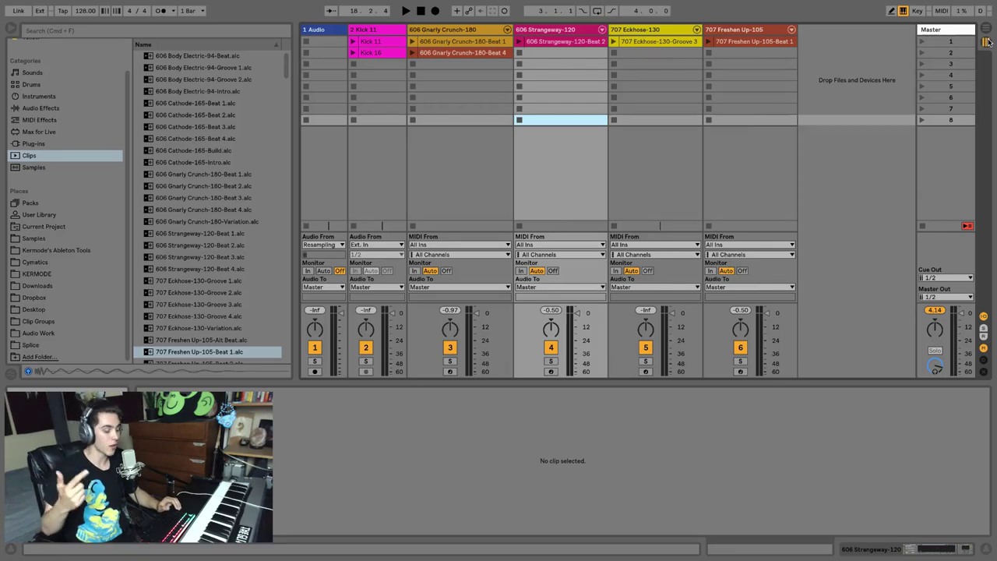
key(Tab)
key(Tab)
key(Tab)
key(Tab)
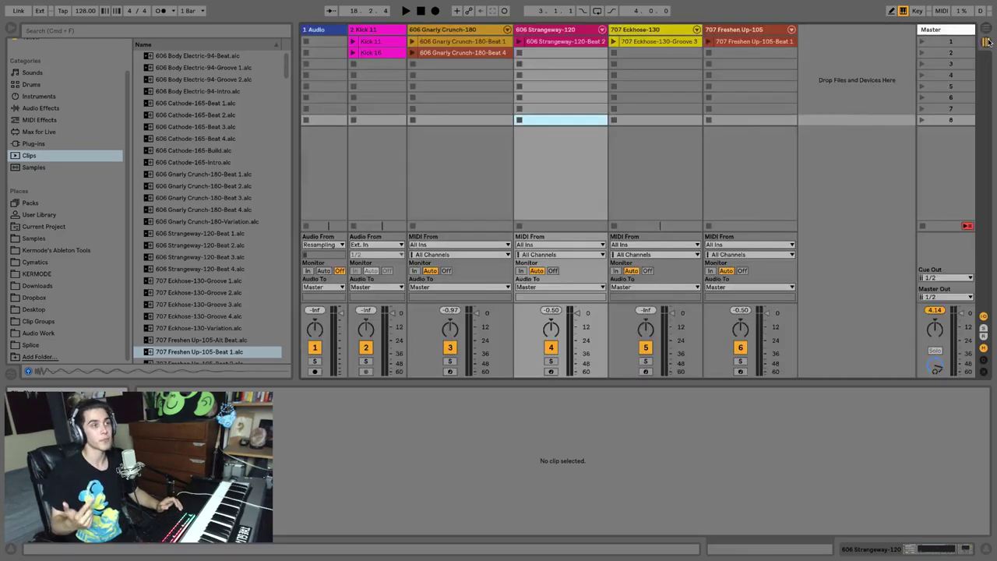
key(Tab)
key(Tab)
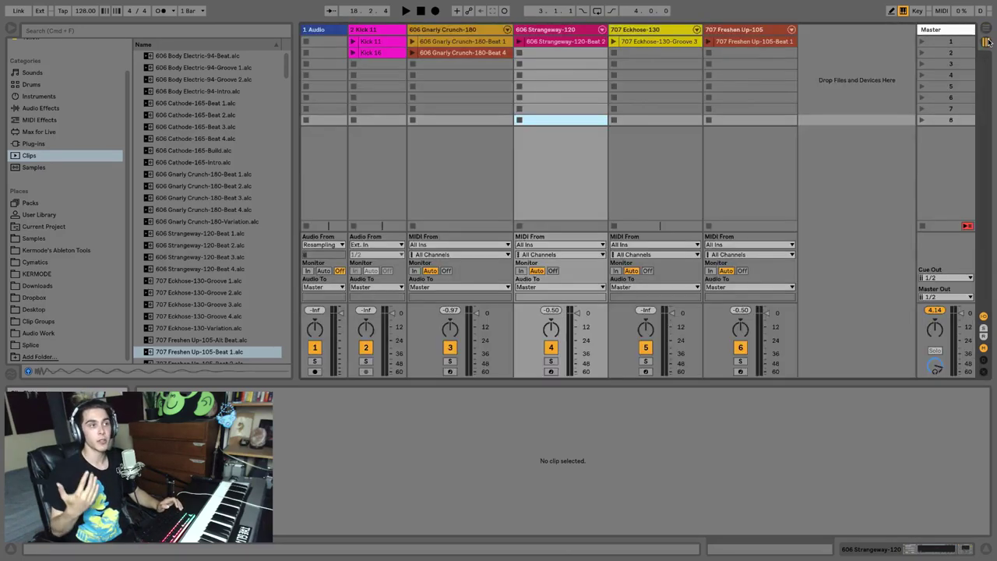
key(Tab)
key(Tab)
key(Tab)
key(Tab)
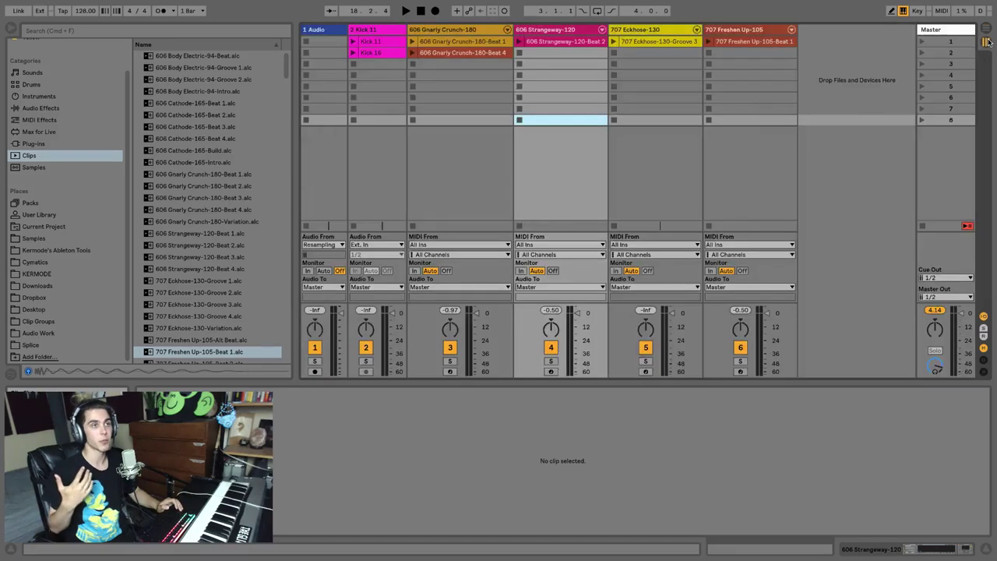
key(Tab)
key(Tab)
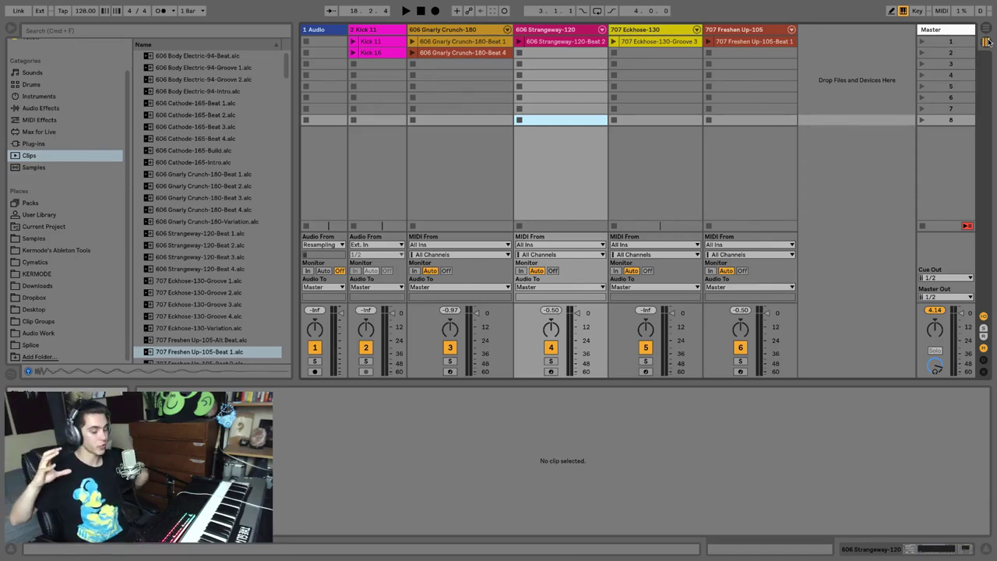
key(Tab)
key(Tab)
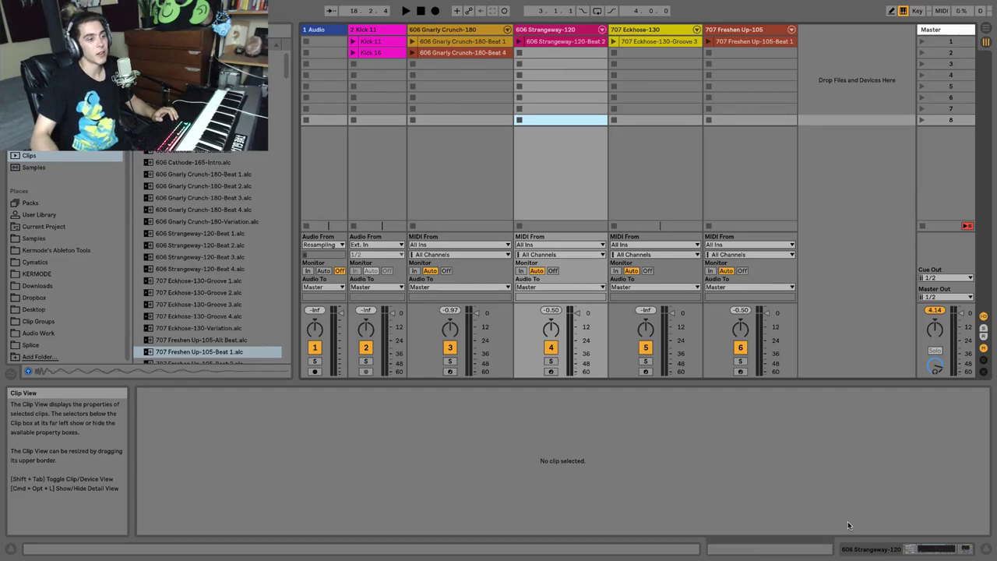
Switch the detail area between the 606 Strangeway track's Device View and the Clip View.
click(909, 549)
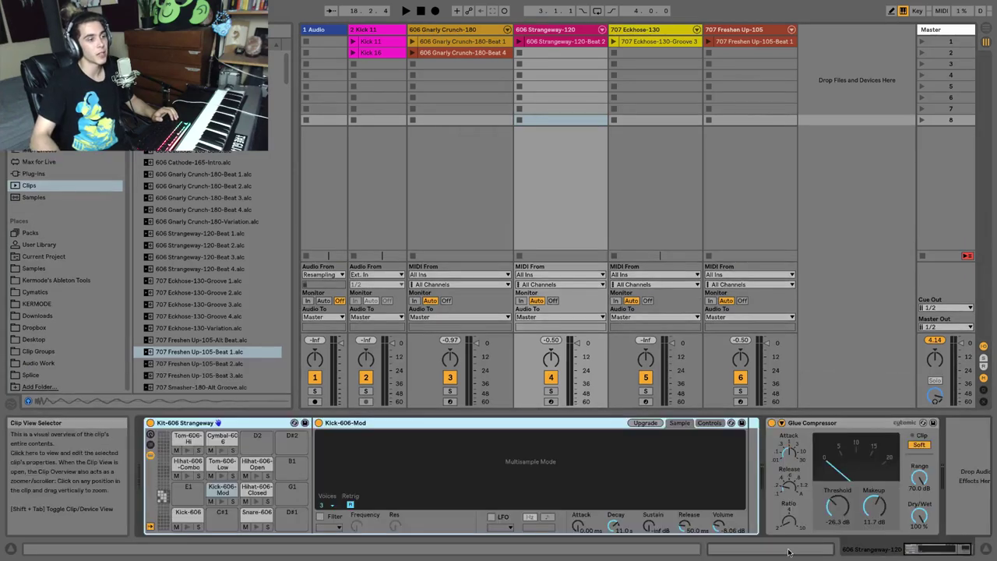
click(905, 549)
click(906, 549)
click(905, 549)
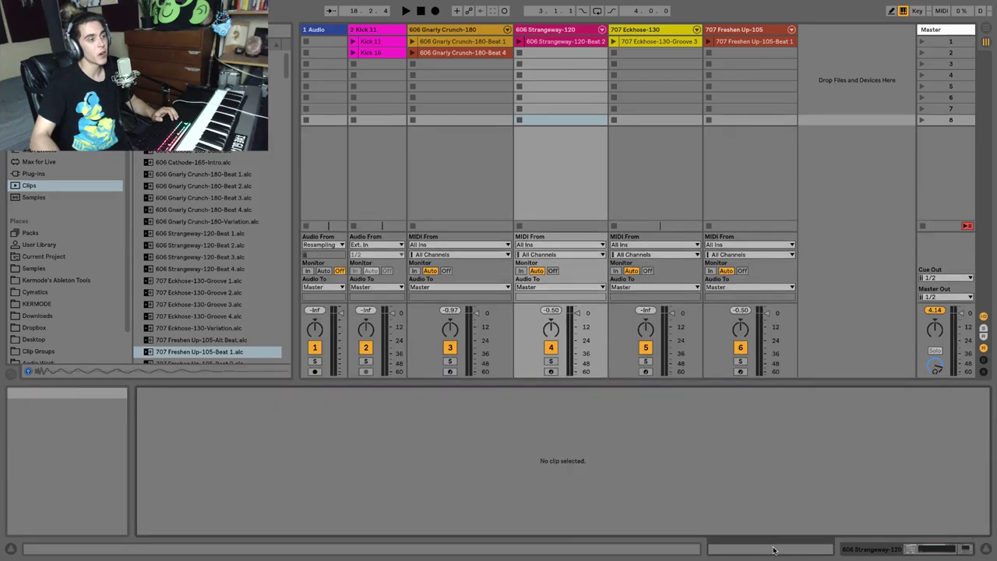
Show the notes of the 606 Strangeway-120-Beat 2 clip, then the device chain of its track.
click(559, 41)
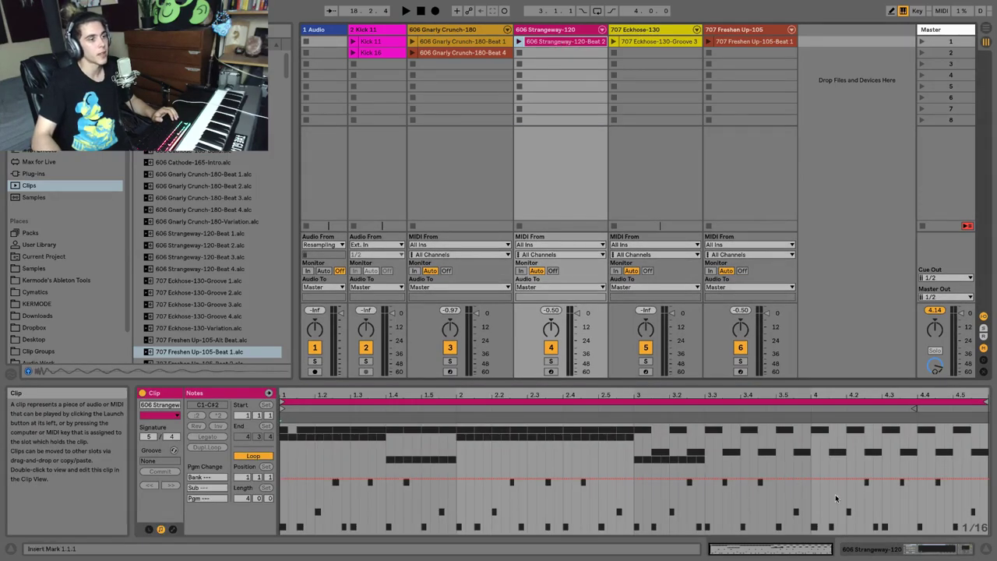
click(898, 549)
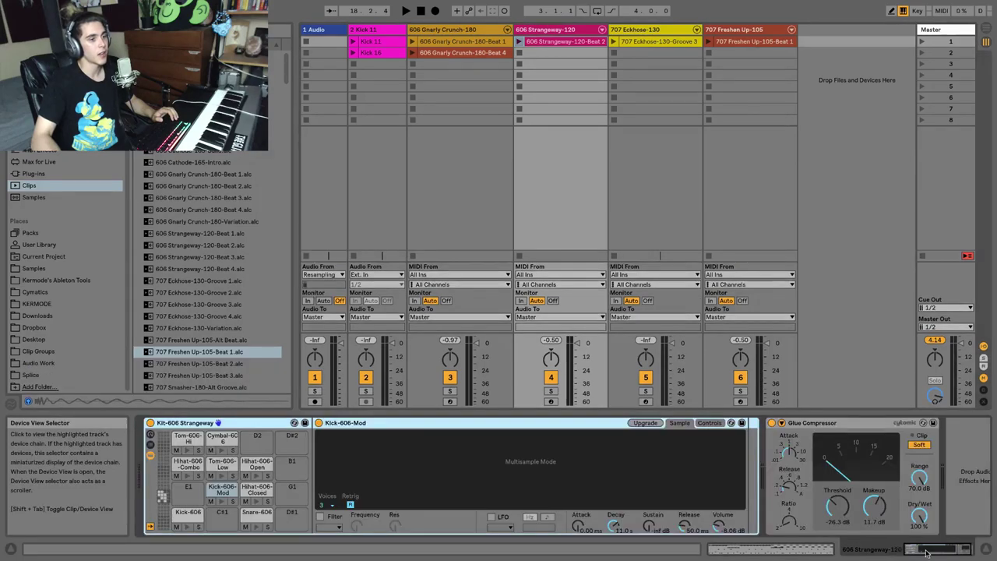
click(926, 549)
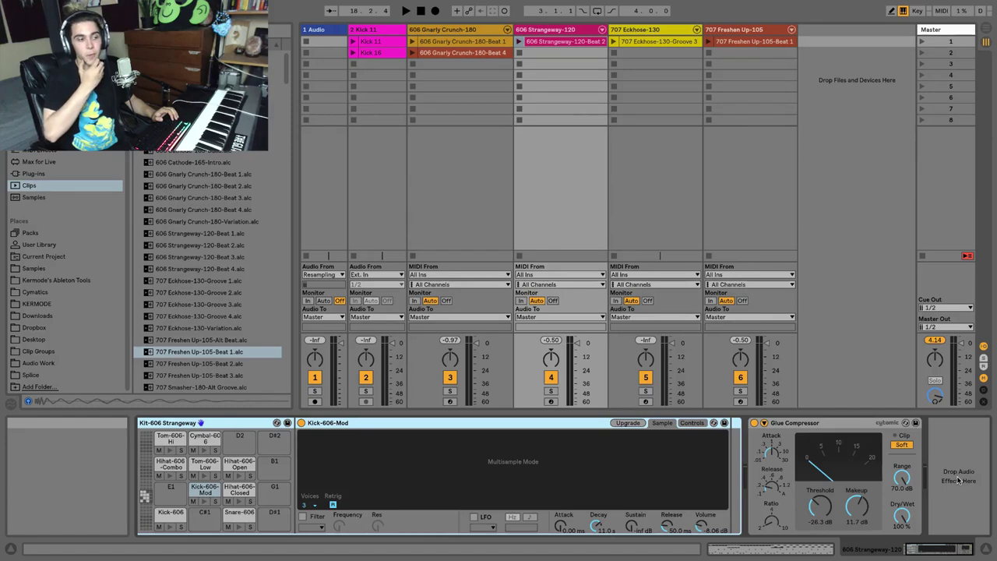
click(932, 553)
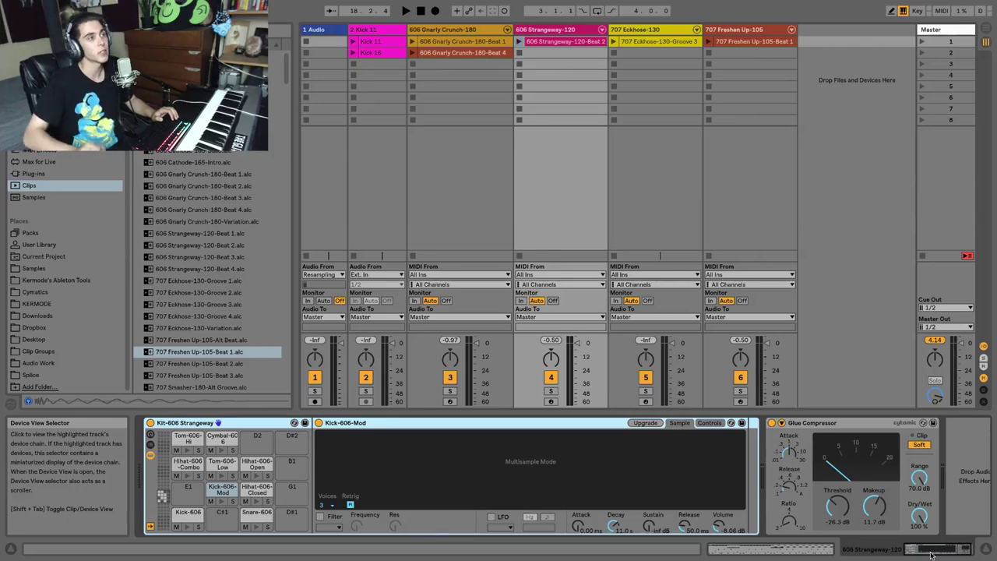
In Arrangement View, show the device chain of each track in turn from 2 Kick 11 to 707 Freshen Up.
key(Tab)
click(816, 115)
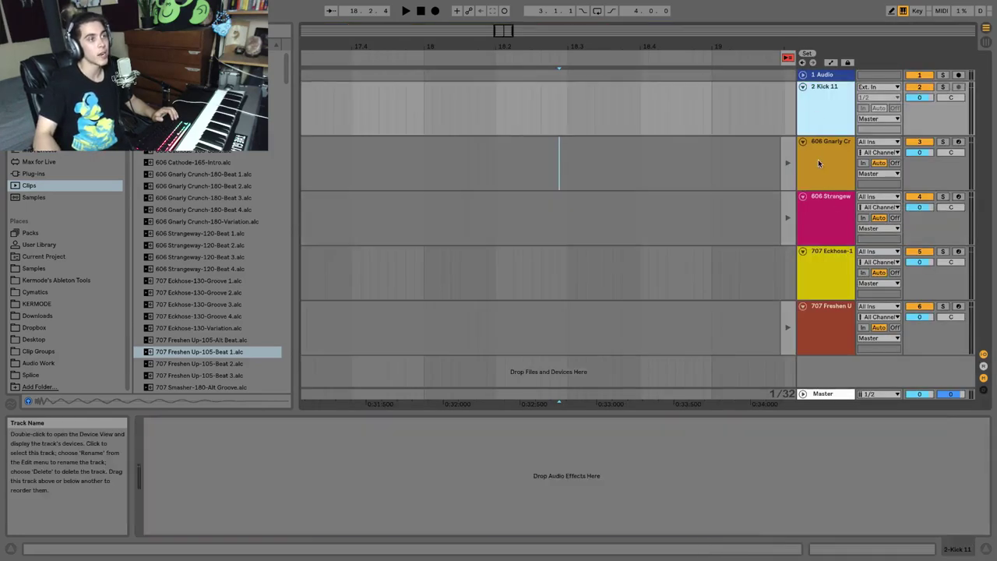
click(821, 164)
click(830, 212)
click(825, 255)
click(828, 325)
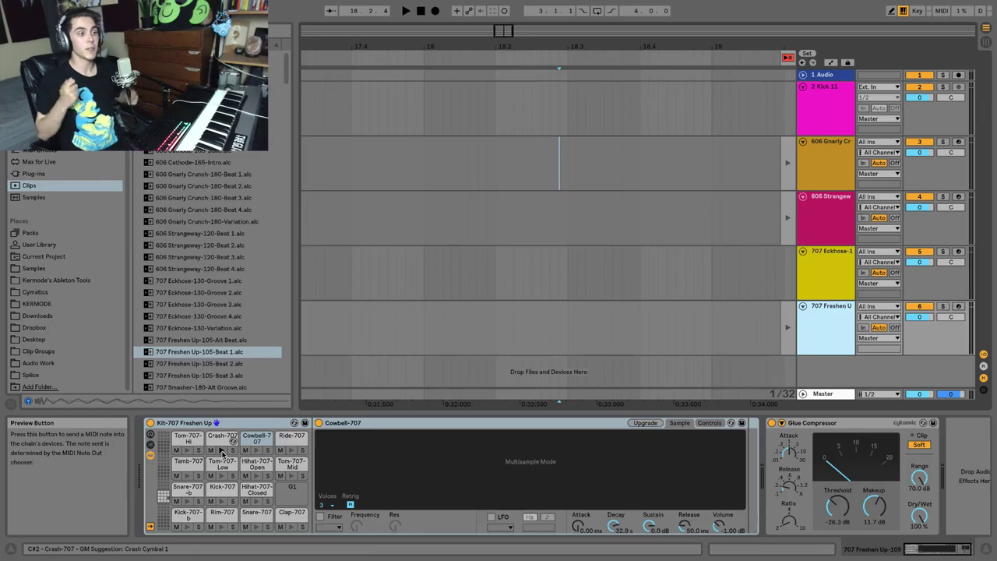
Return to Session View, open the 707 Freshen Up-105-Beat 1 clip's notes and launch the clip.
key(Tab)
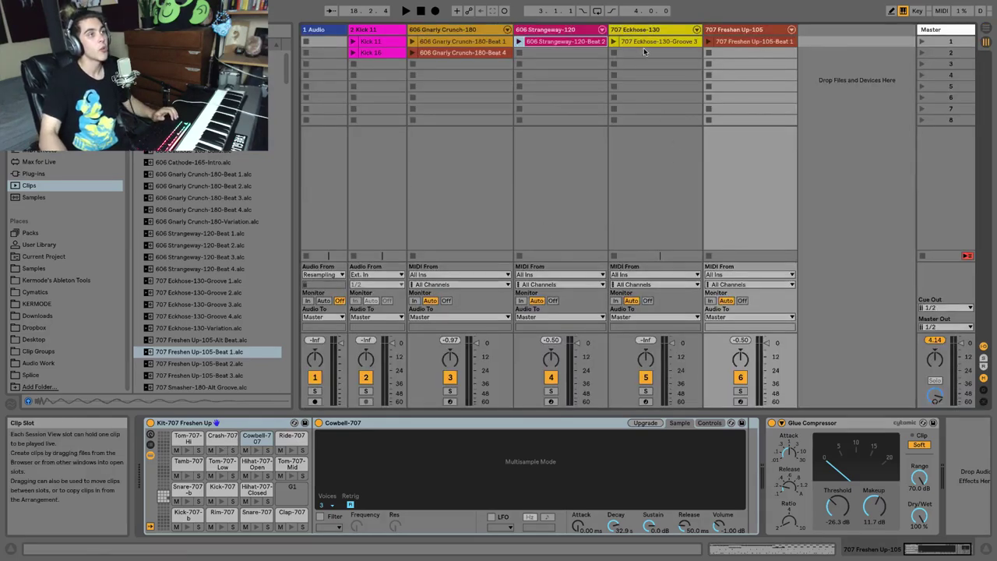
click(754, 42)
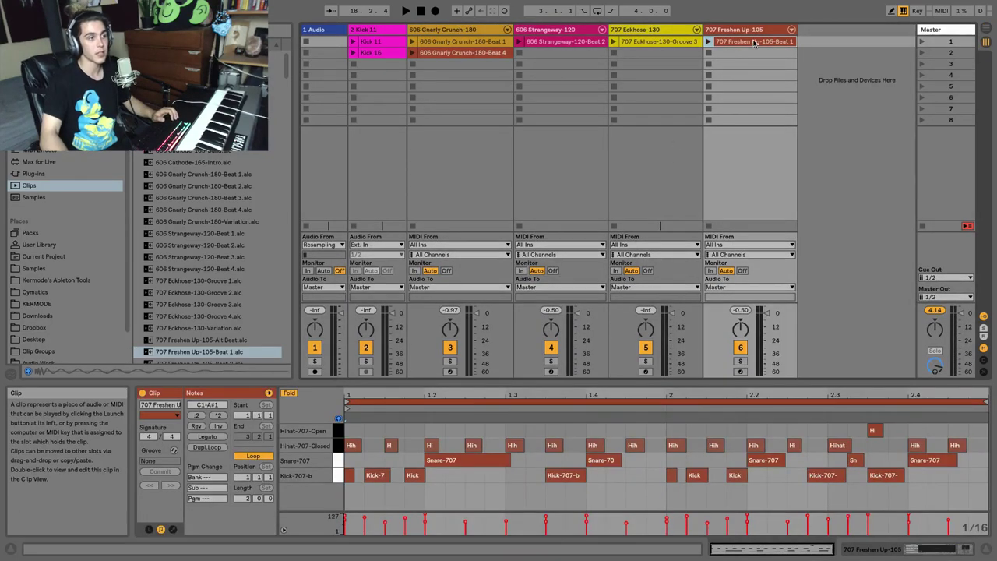
click(707, 43)
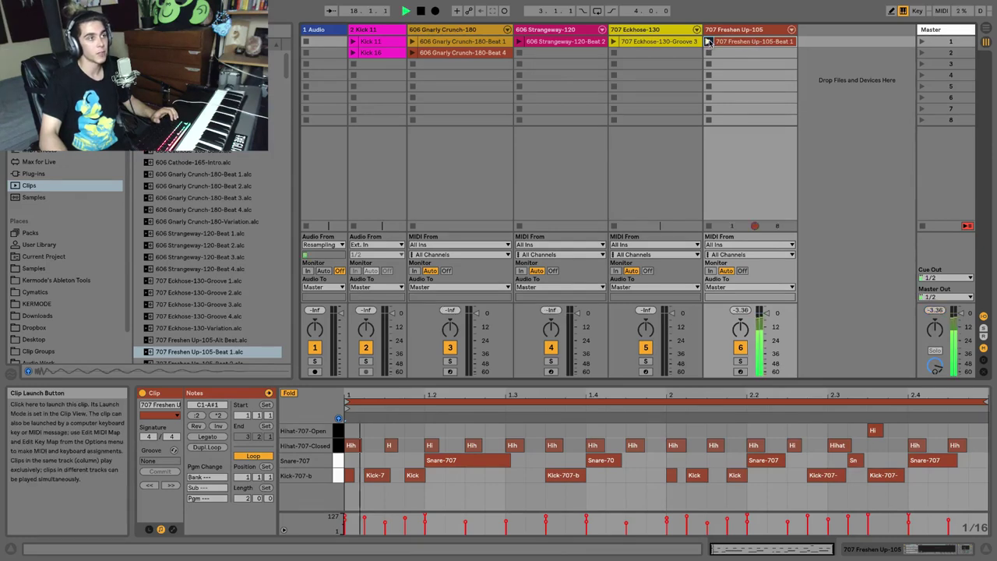
Preview the clip's closed hi-hat, snare and kick note rows, then view the track's devices and return to the Clip View.
click(336, 446)
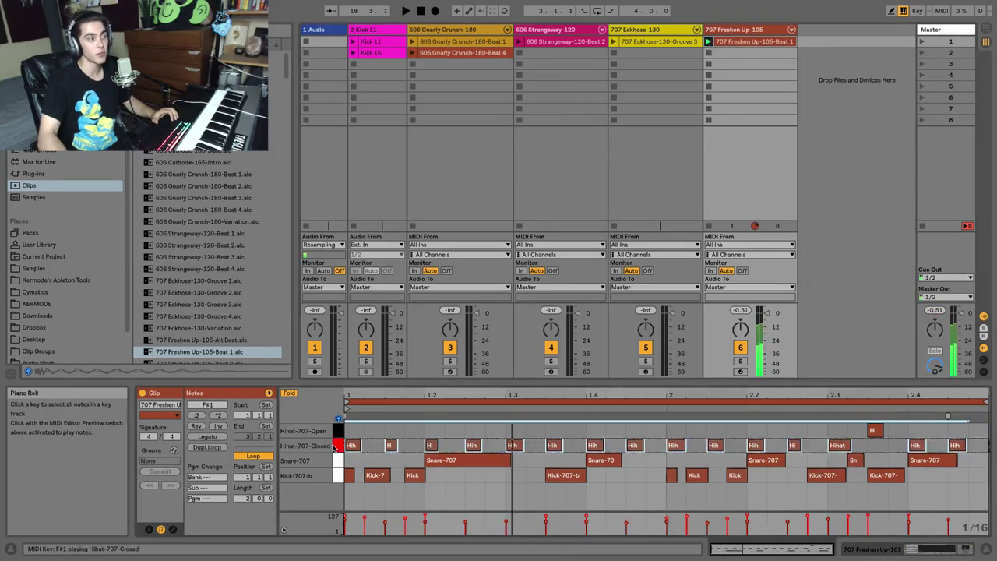
click(335, 460)
click(335, 475)
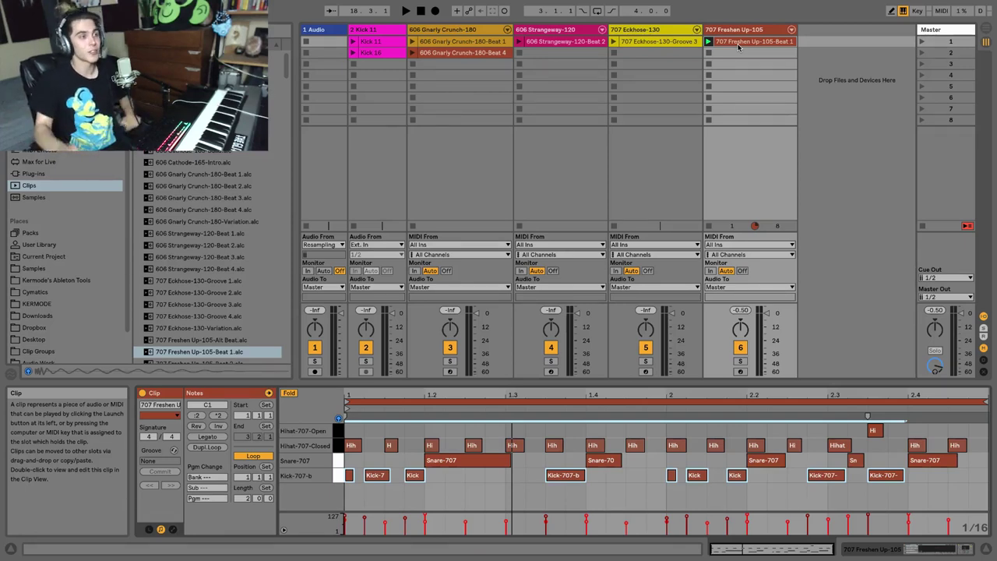
click(929, 550)
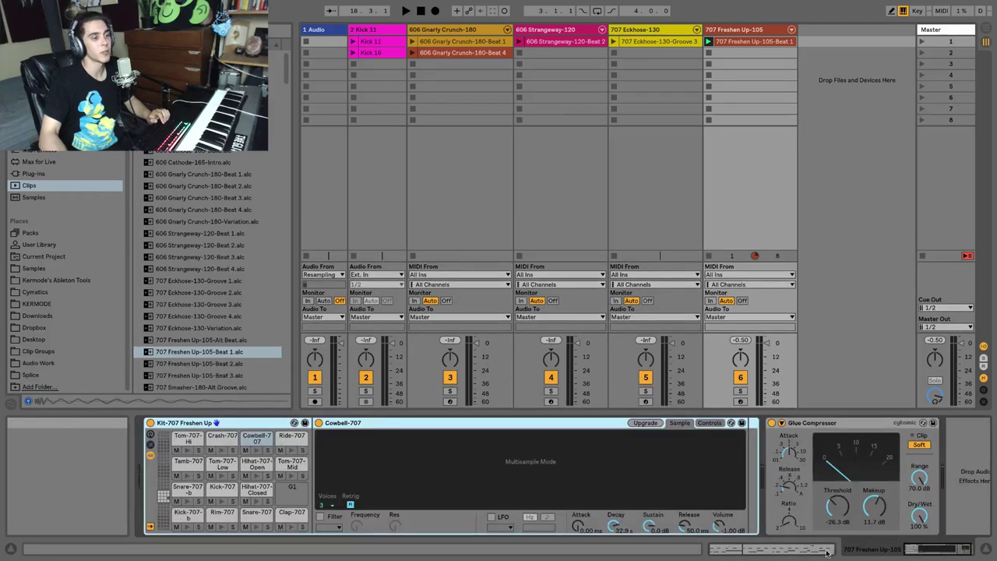
click(870, 549)
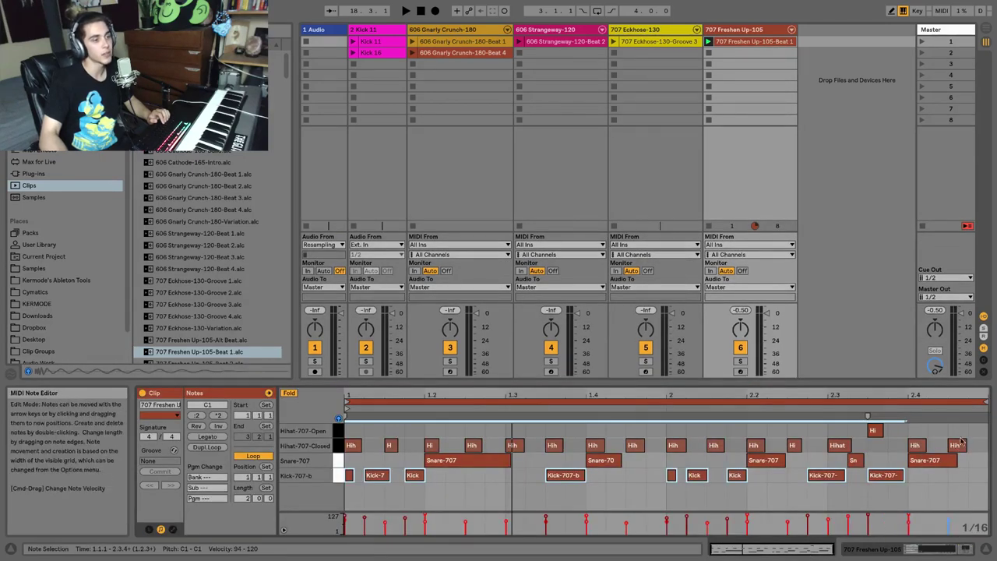
Show the Kick 11 clip's waveform, then view the 707 Freshen Up-105 track's device chain and select its Glue Compressor.
click(370, 46)
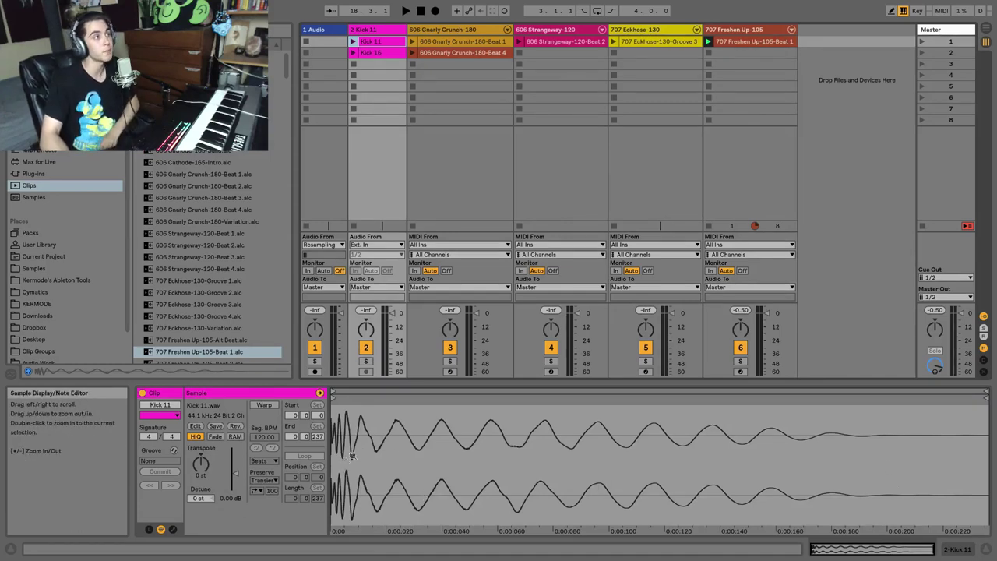
click(732, 30)
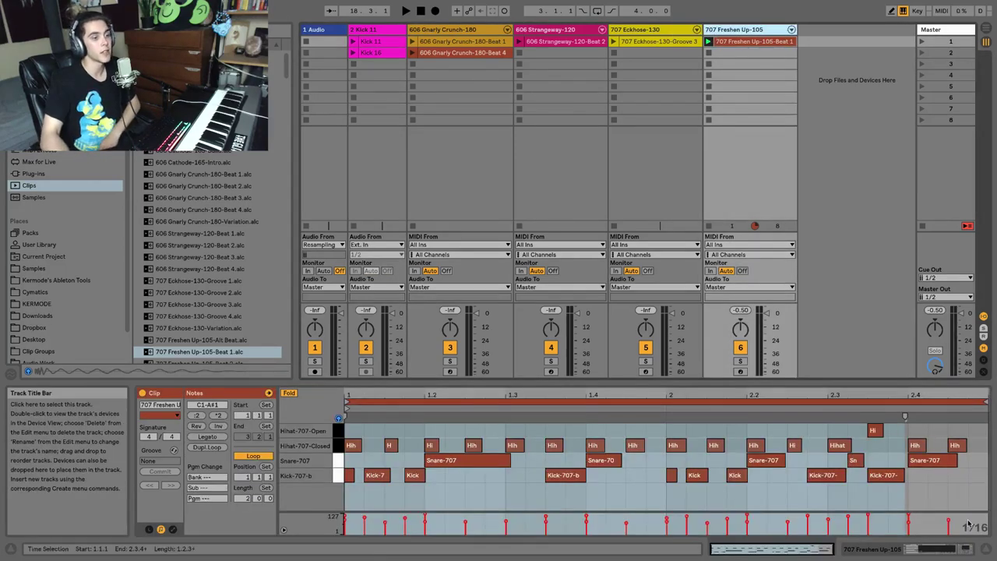
click(923, 550)
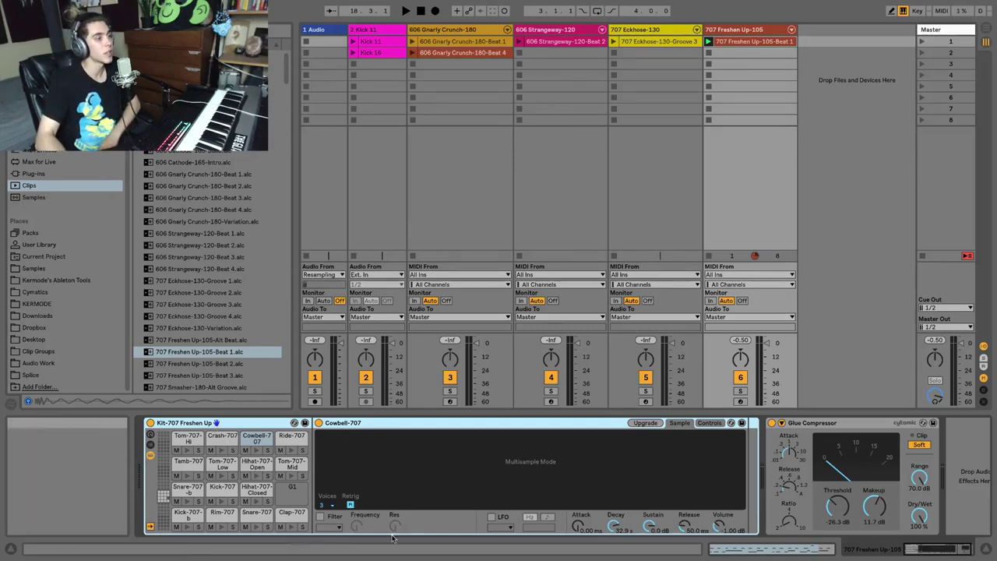
click(866, 426)
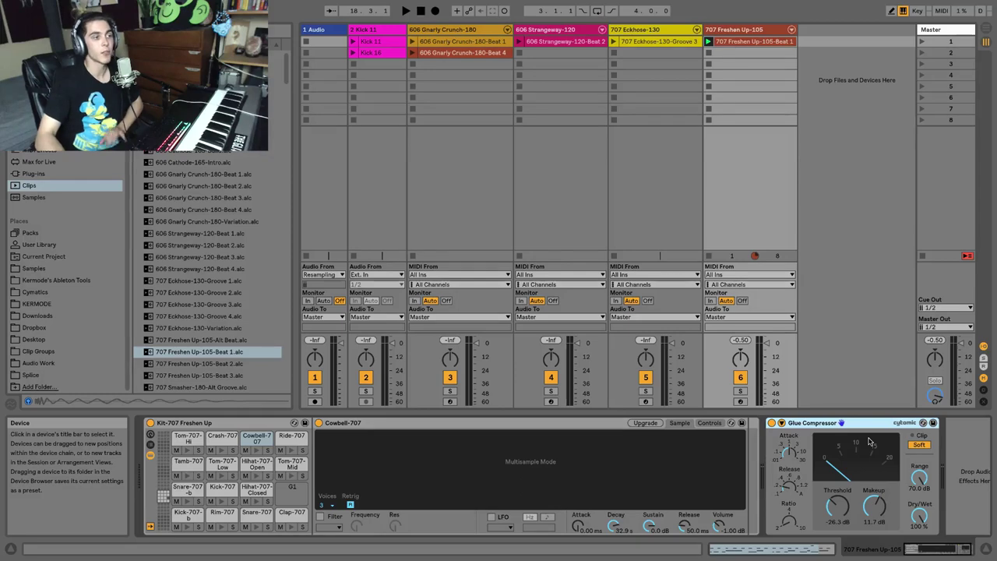
Alternate between the Clip View and Device View of the 707 Freshen Up-105 track, ending on the clip's notes.
click(929, 551)
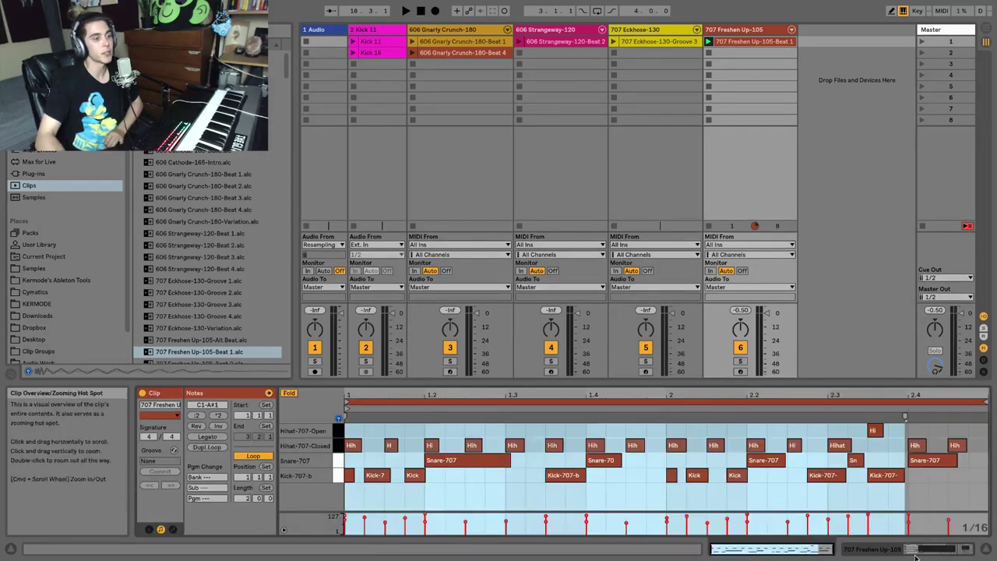
click(928, 551)
click(934, 550)
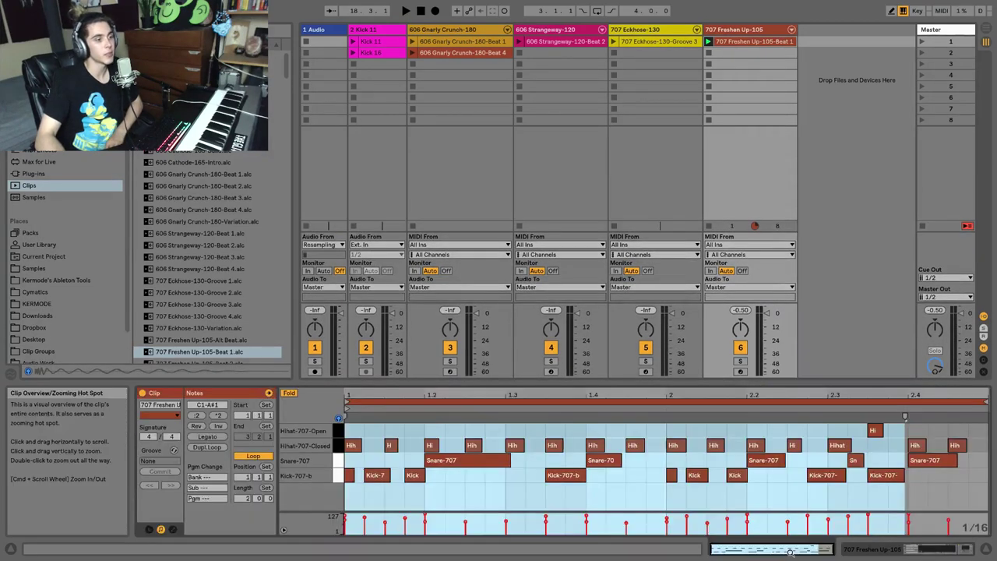
click(943, 551)
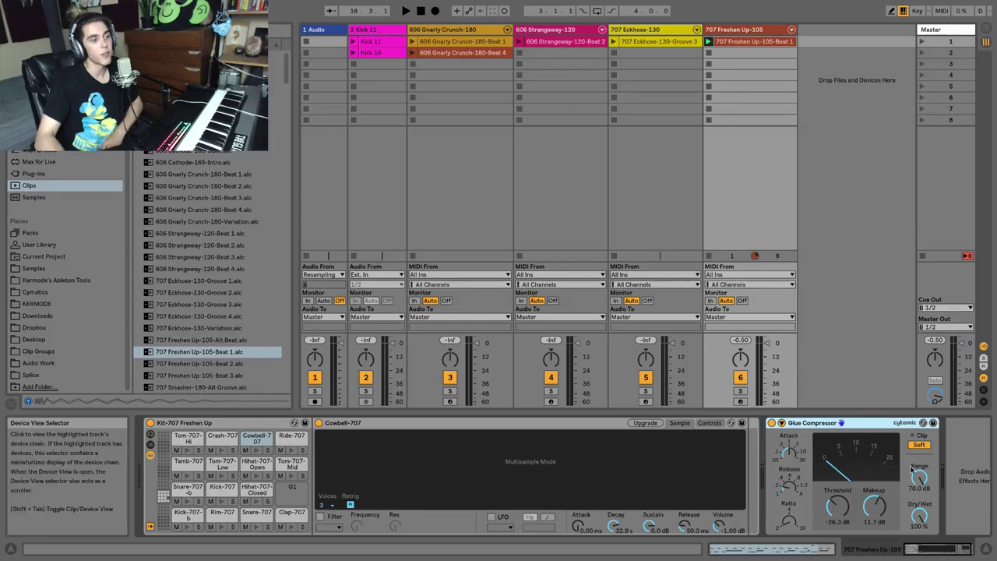
click(763, 550)
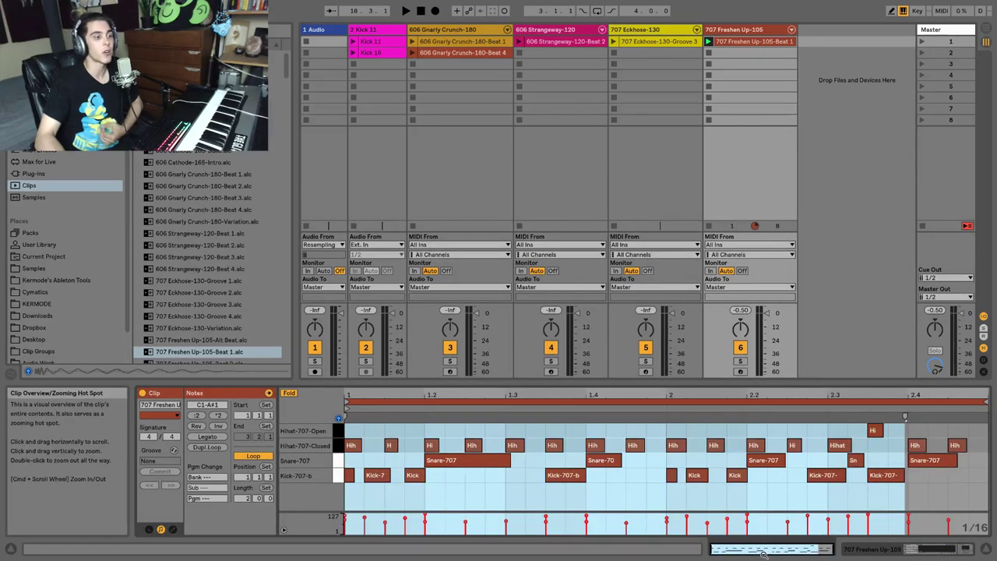
Display the Kick 11 clip's sample, then hide and show the Clip View several times, leaving it open.
click(370, 53)
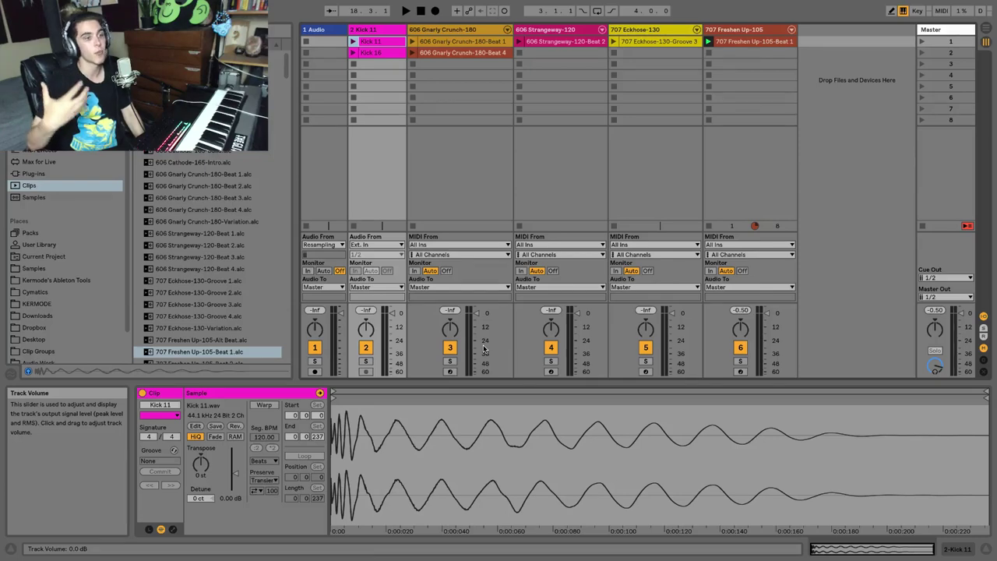
click(985, 549)
click(985, 549)
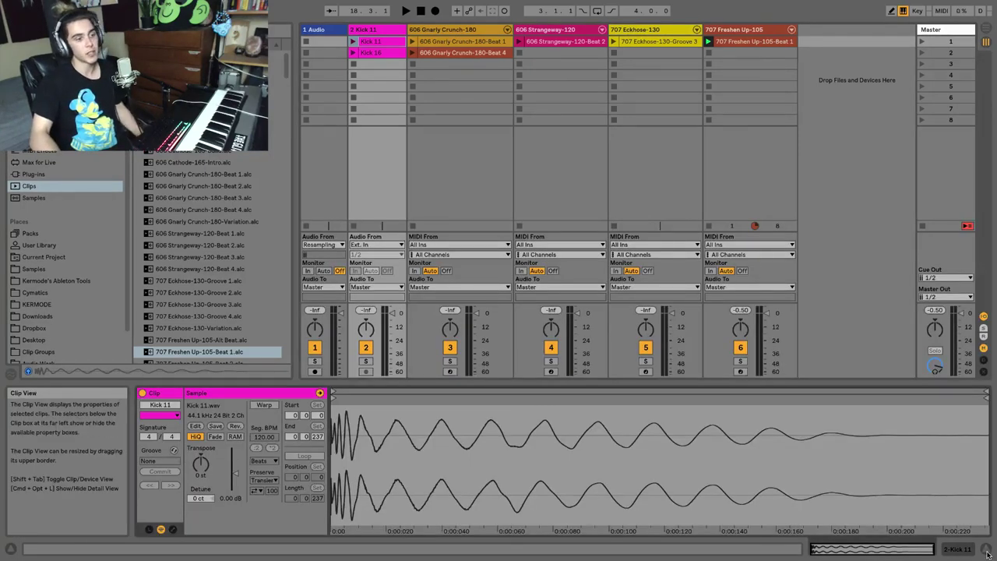
click(985, 549)
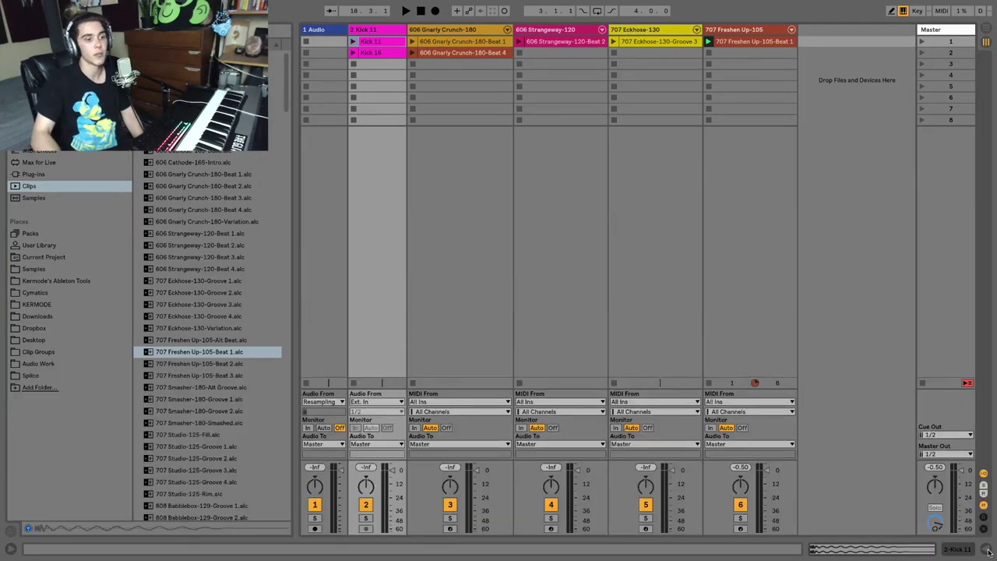
click(985, 549)
click(986, 550)
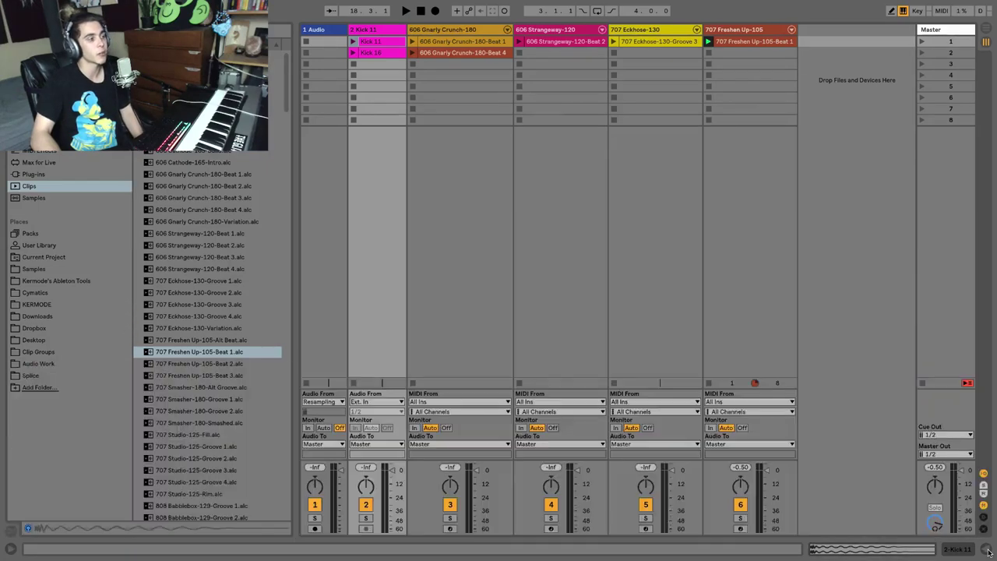
click(986, 550)
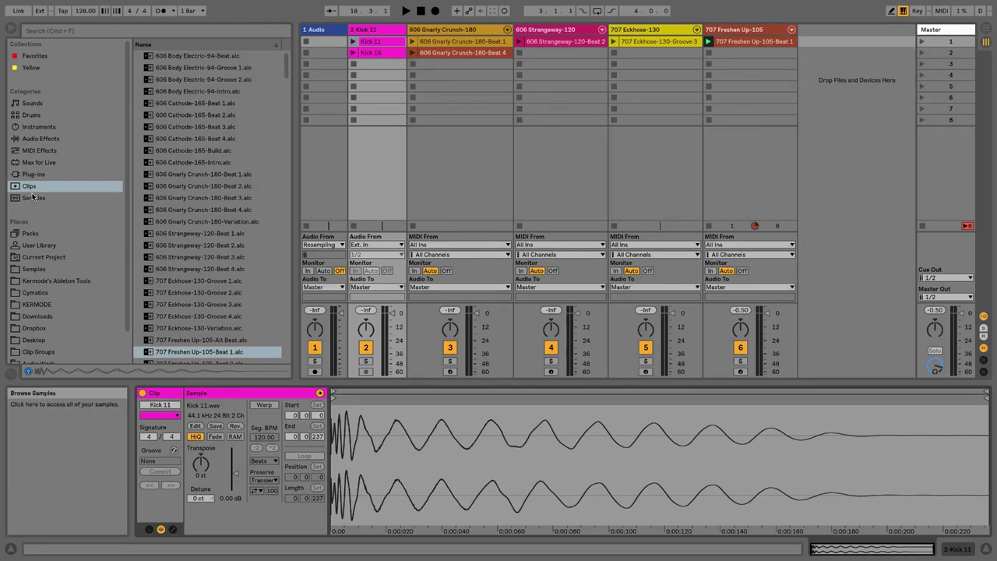
Hide and show the browser twice, leaving it open.
click(12, 31)
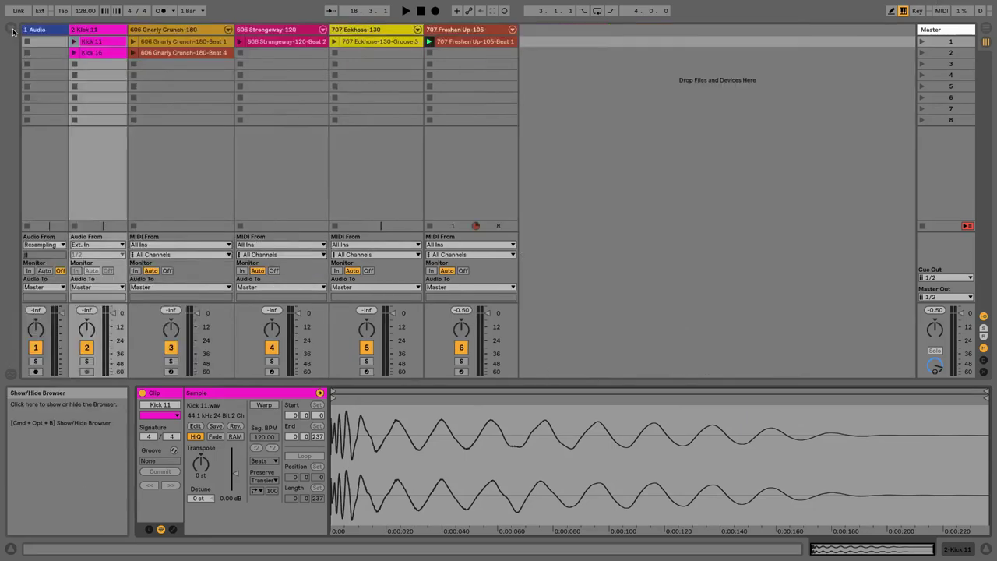
click(12, 30)
click(12, 30)
click(12, 30)
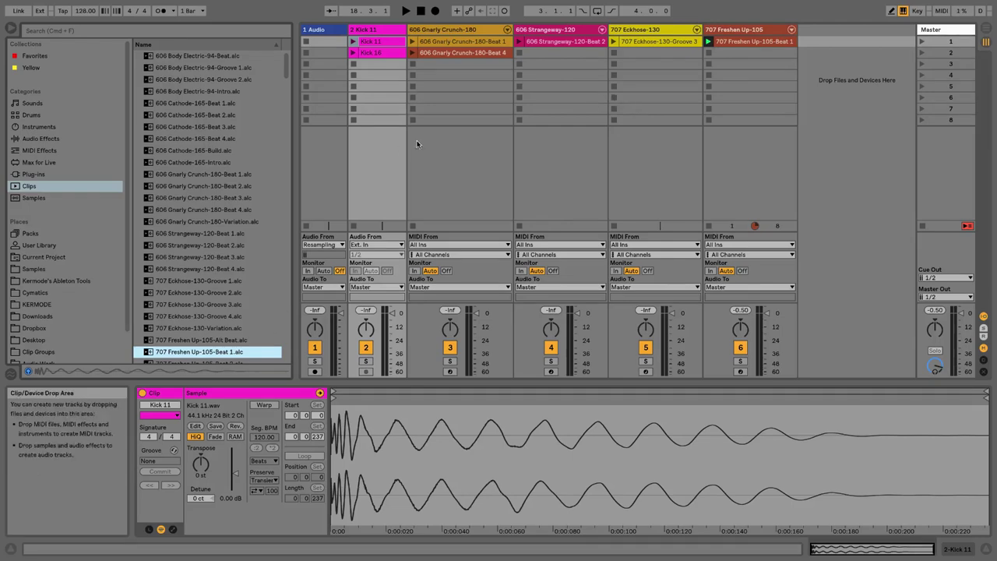
Select the empty scene 4 slot of the 606 Gnarly Crunch-180 track and toggle between Arrangement and Session View, ending in Session View.
click(482, 75)
key(Tab)
key(Tab)
key(Tab)
key(Tab)
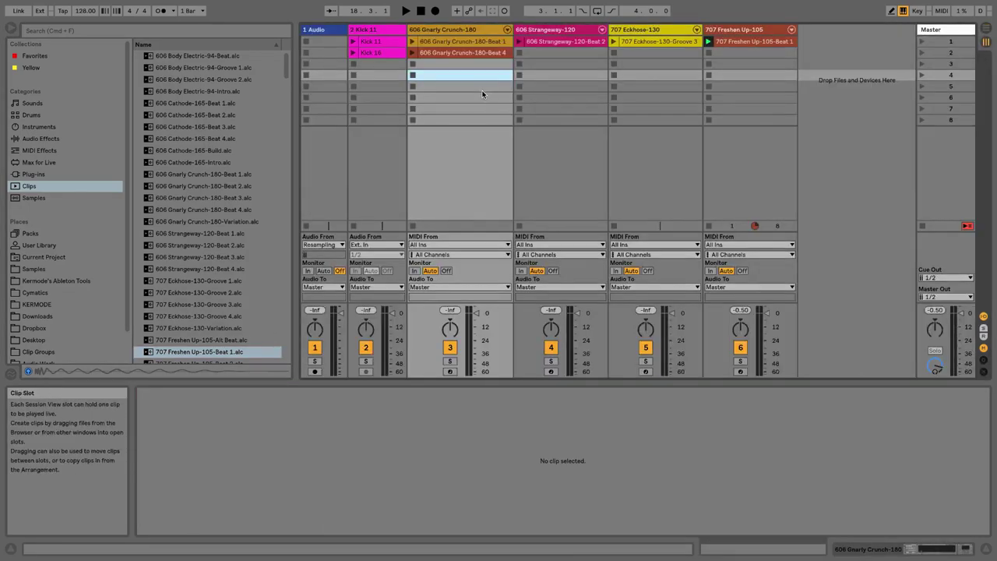
key(Tab)
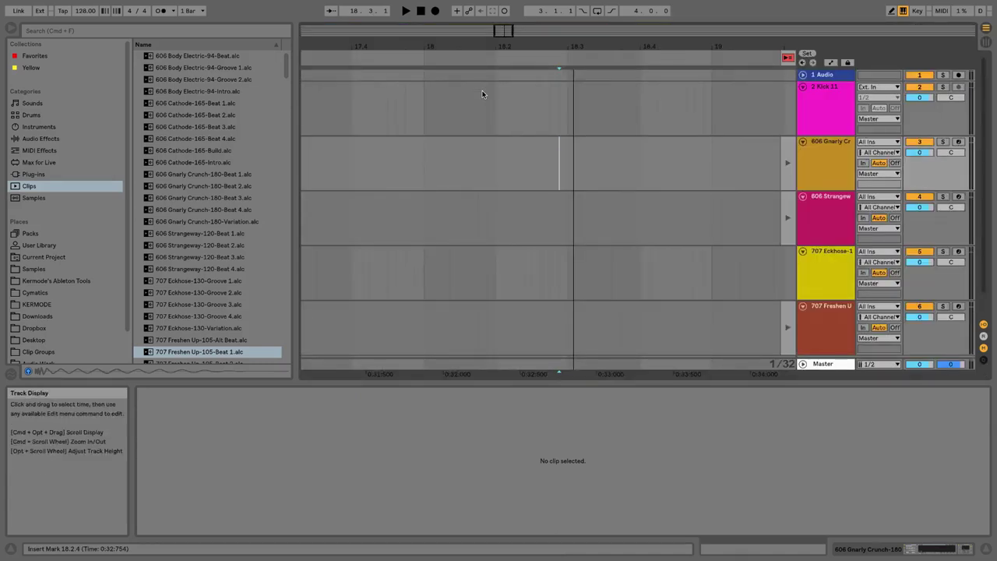
key(Tab)
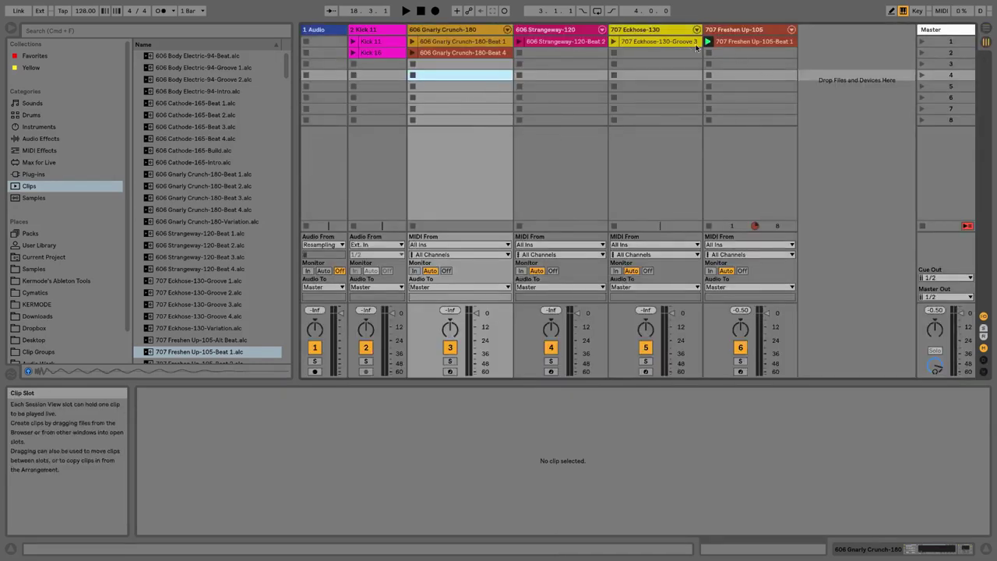
key(Tab)
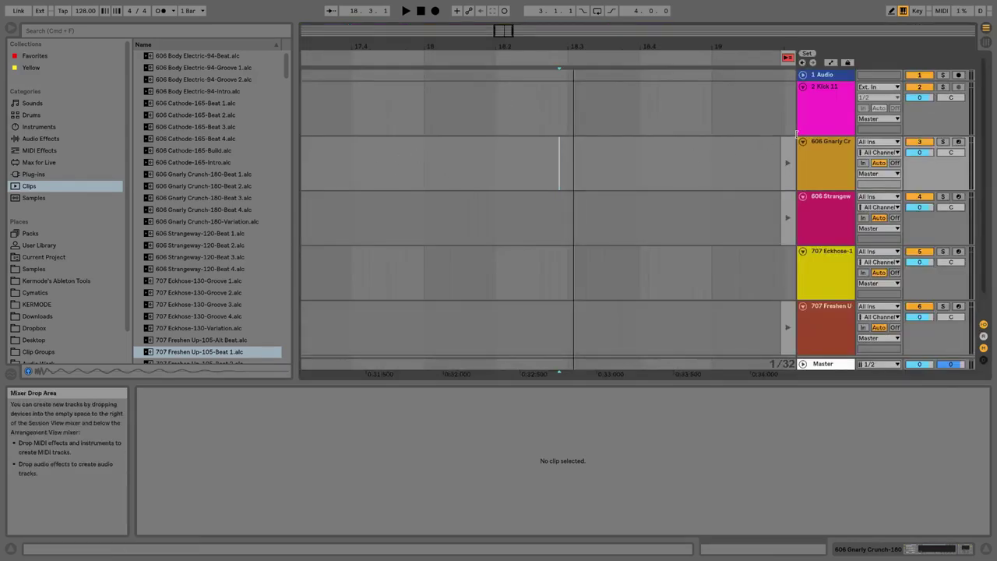
key(Tab)
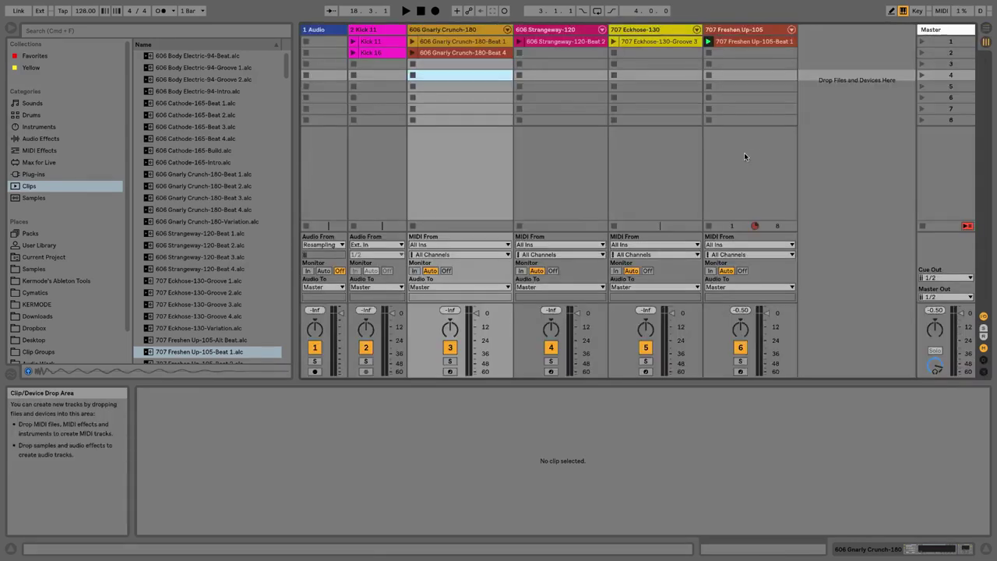
Show the 606 Gnarly Crunch-180 track's device chain, then return to the Clip View.
click(854, 547)
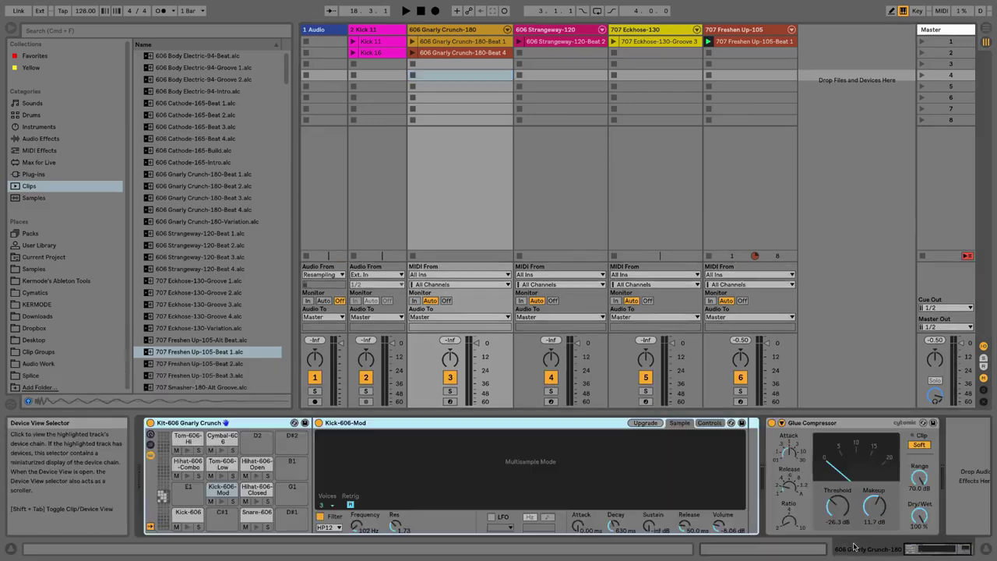
click(794, 549)
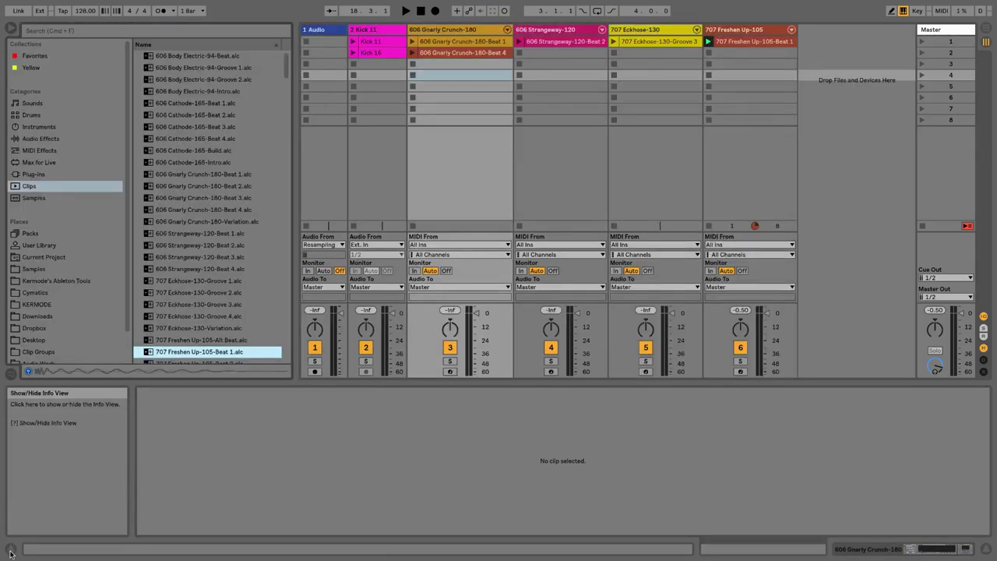
Switch twice from Session View to Arrangement View and back, then hide and reshow the Clip View.
click(985, 30)
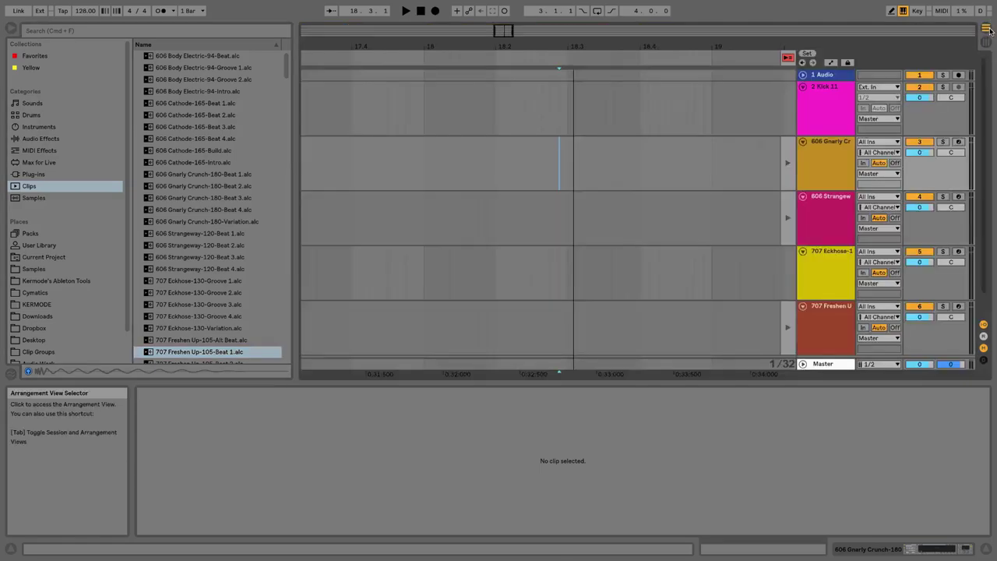
click(985, 41)
click(985, 29)
click(985, 41)
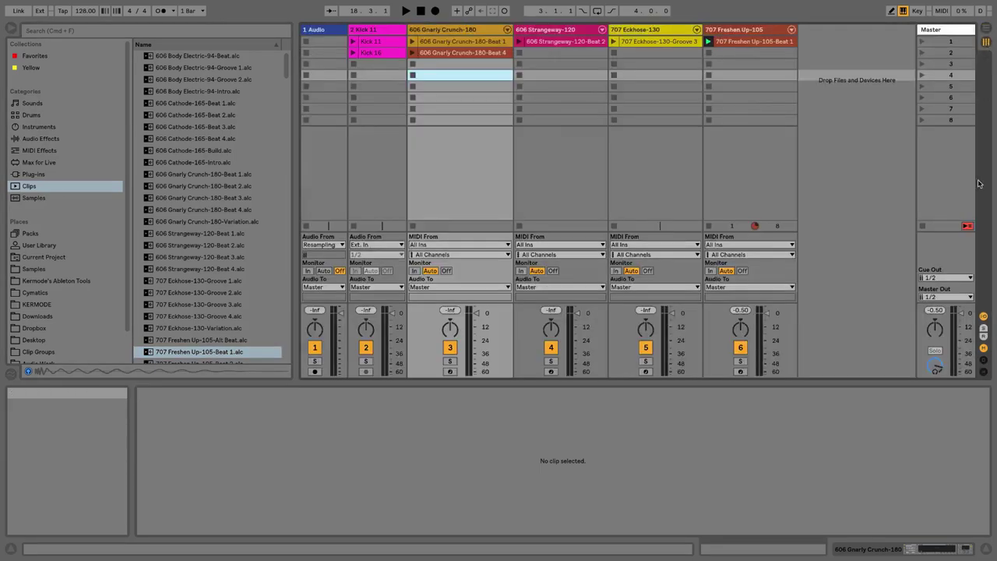
click(986, 549)
click(986, 549)
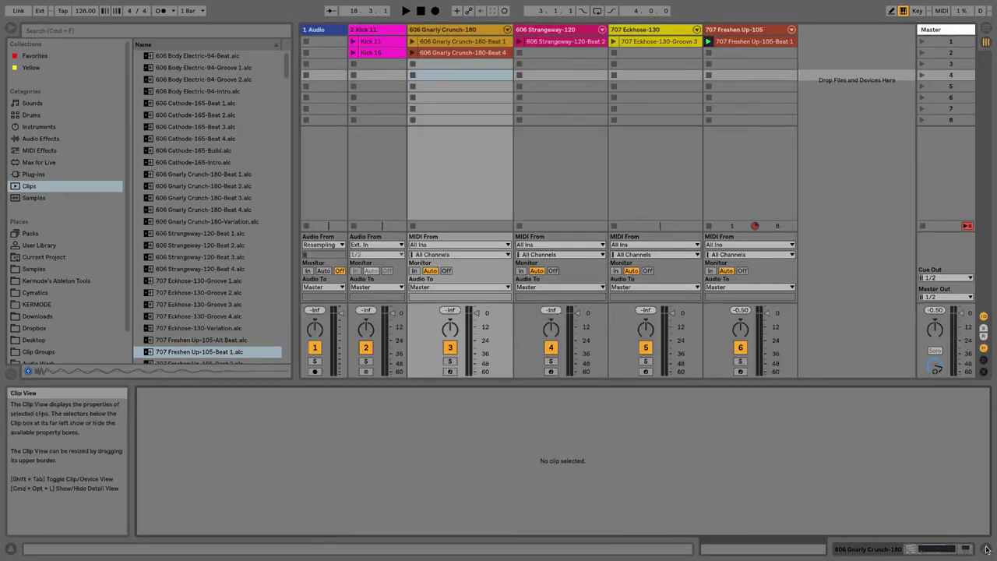